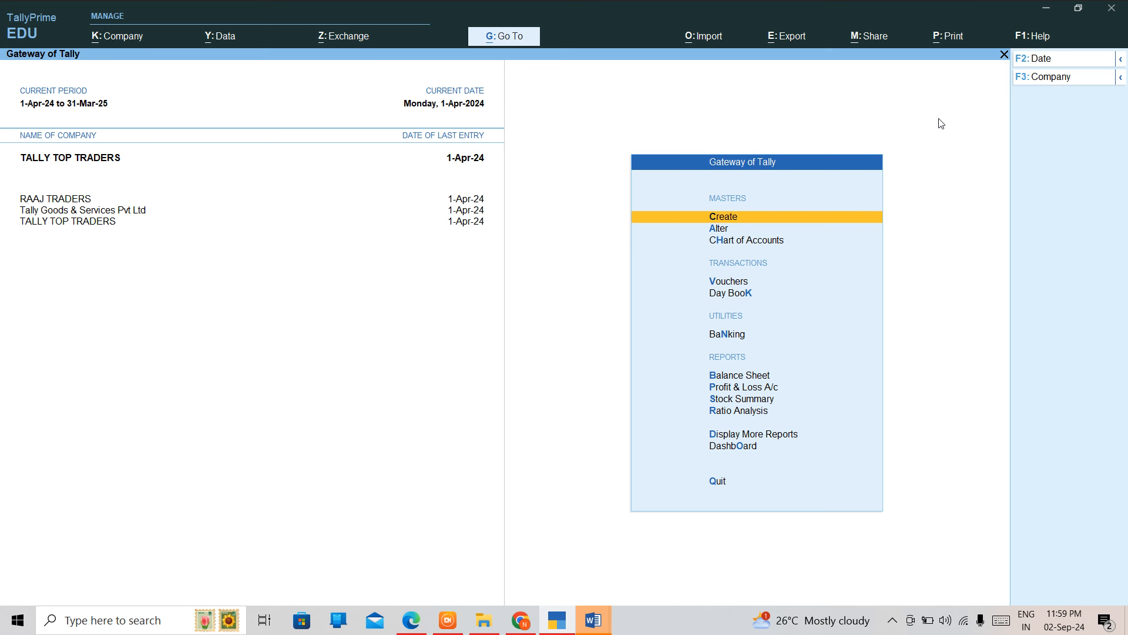
Open the list of existing stock groups in TALLY TOP TRADERS for alteration.
key(Down)
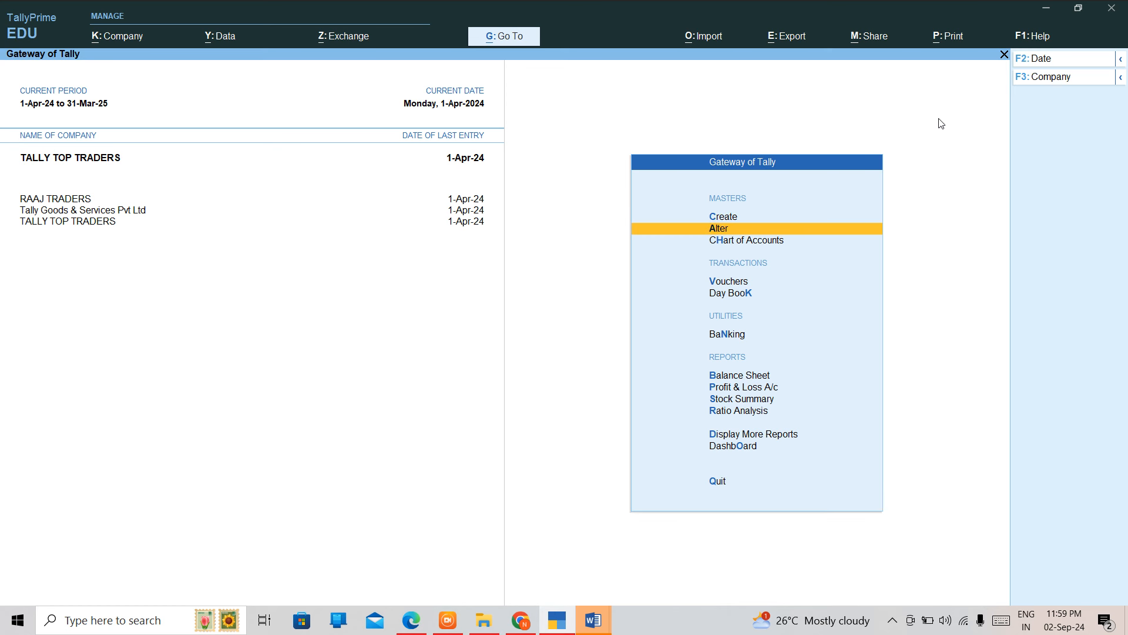
key(Return)
key(Down)
key(Down)
key(Down)
key(Down)
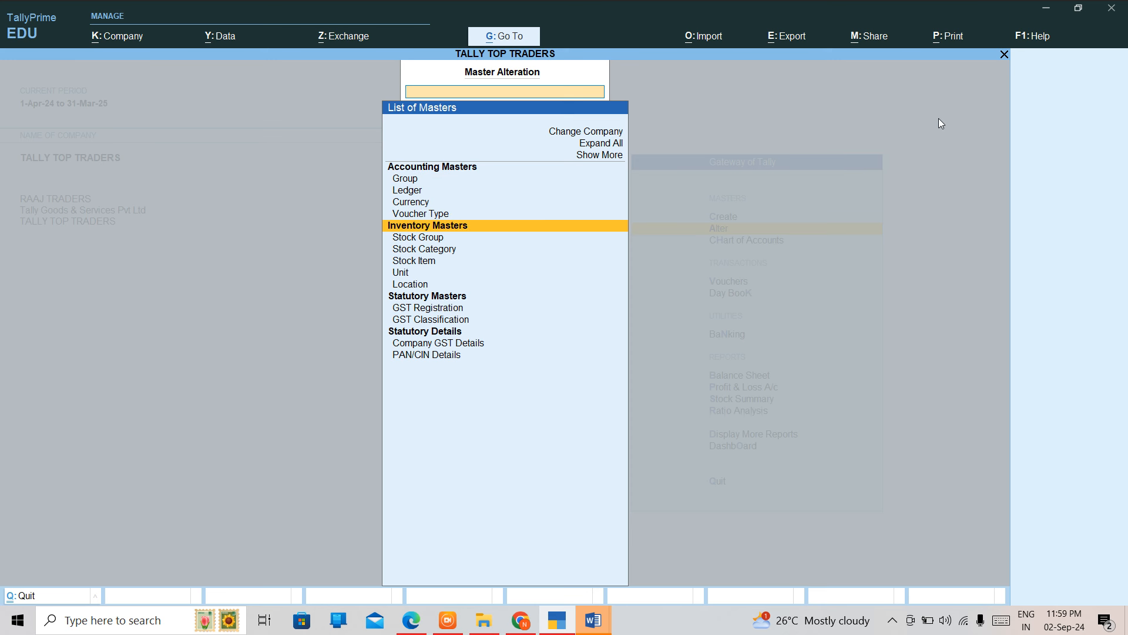
key(Down)
key(Down)
key(Up)
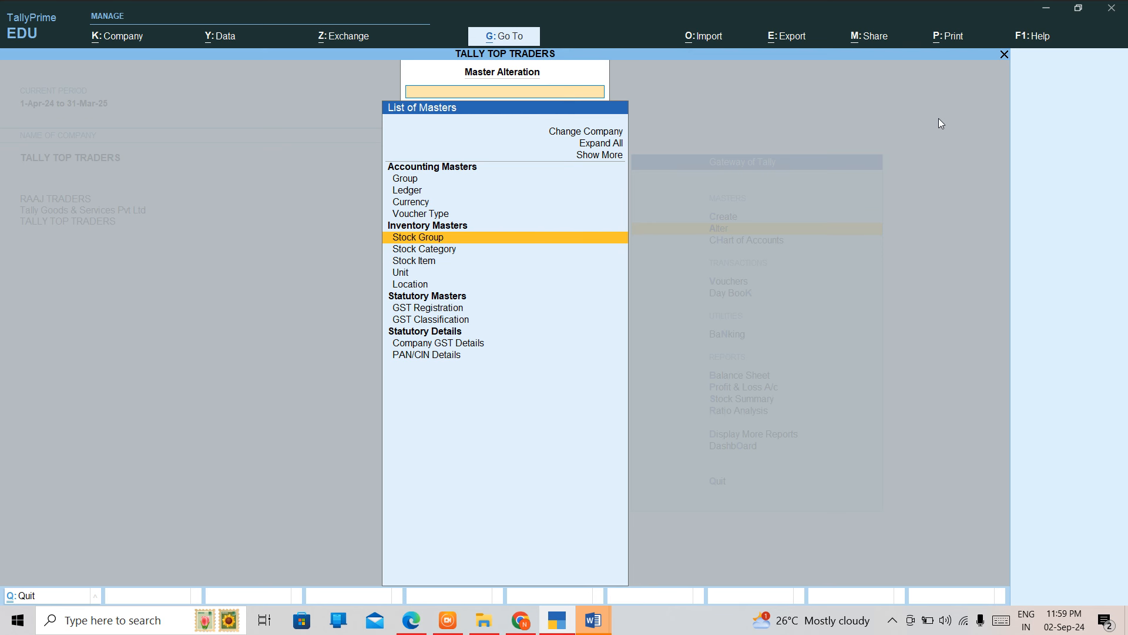
key(Return)
Look through the existing stock groups as far as Raw Materials, then return to the list of masters.
key(Down)
key(Down)
key(Down)
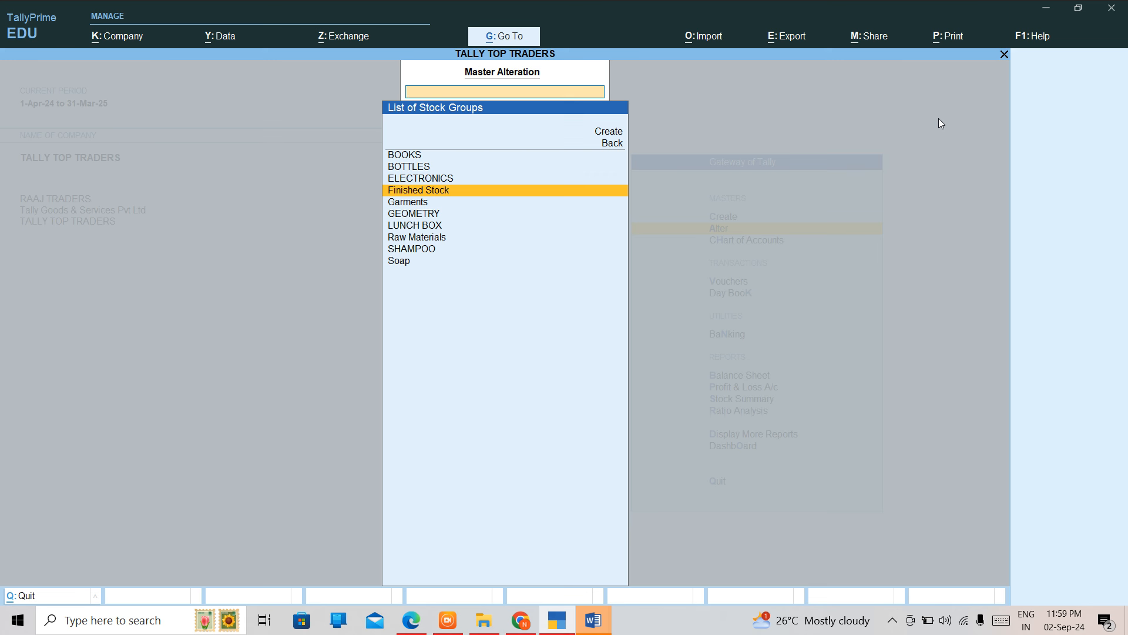
key(Down)
key(Down)
key(Down)
key(Down)
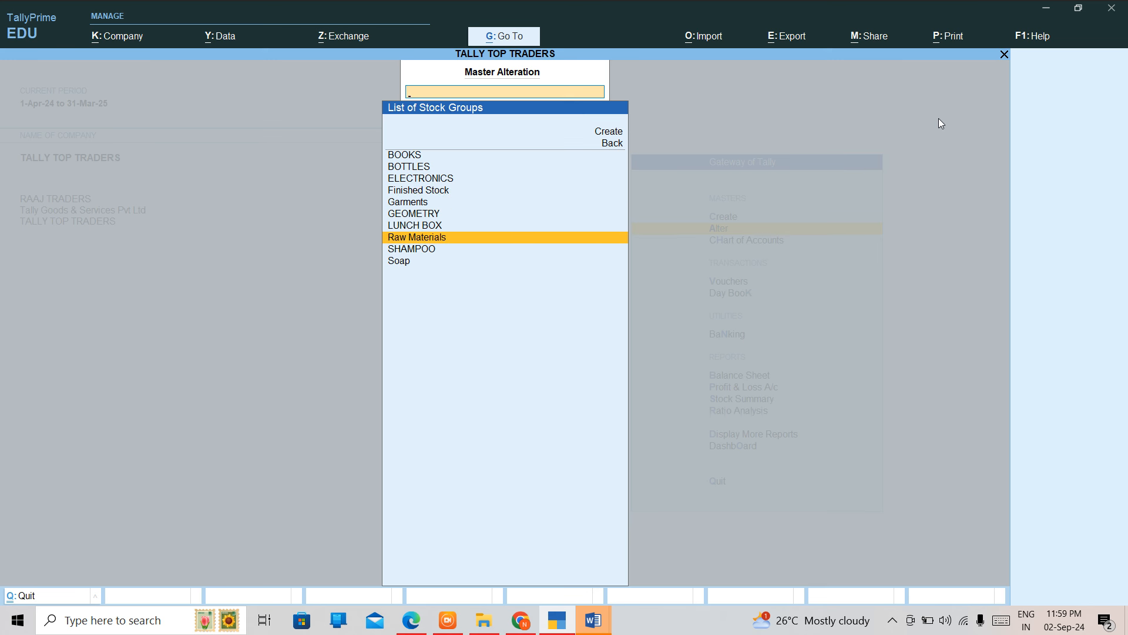
key(Escape)
Open the existing mtr unit for alteration and enter MTR as its symbol.
key(Down)
key(Down)
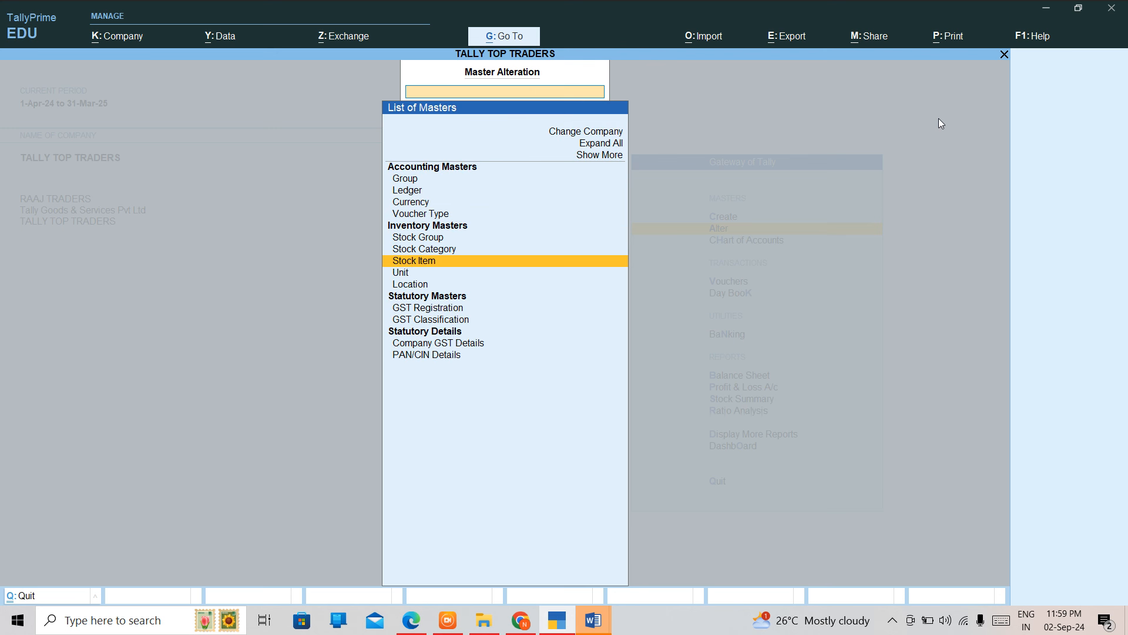
key(Down)
key(Return)
key(Down)
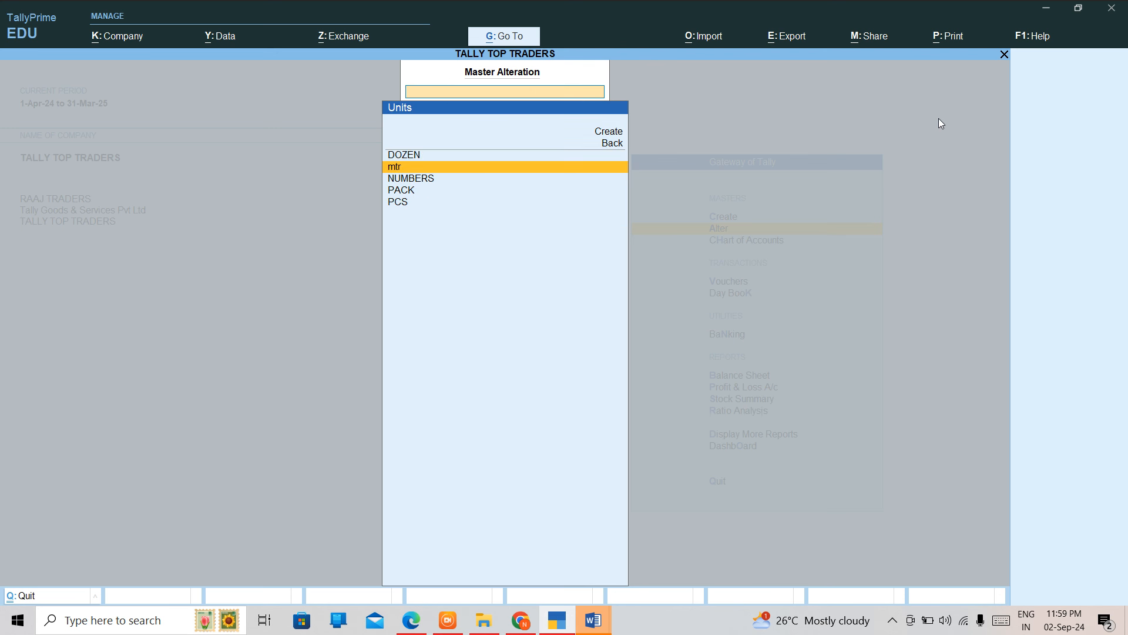
key(Return)
text(MTR)
key(Return)
Set the unit's formal name to METERS, keep MTR-METERS as its quantity code with 0 decimal places, and save it.
text(METER)
key(Return)
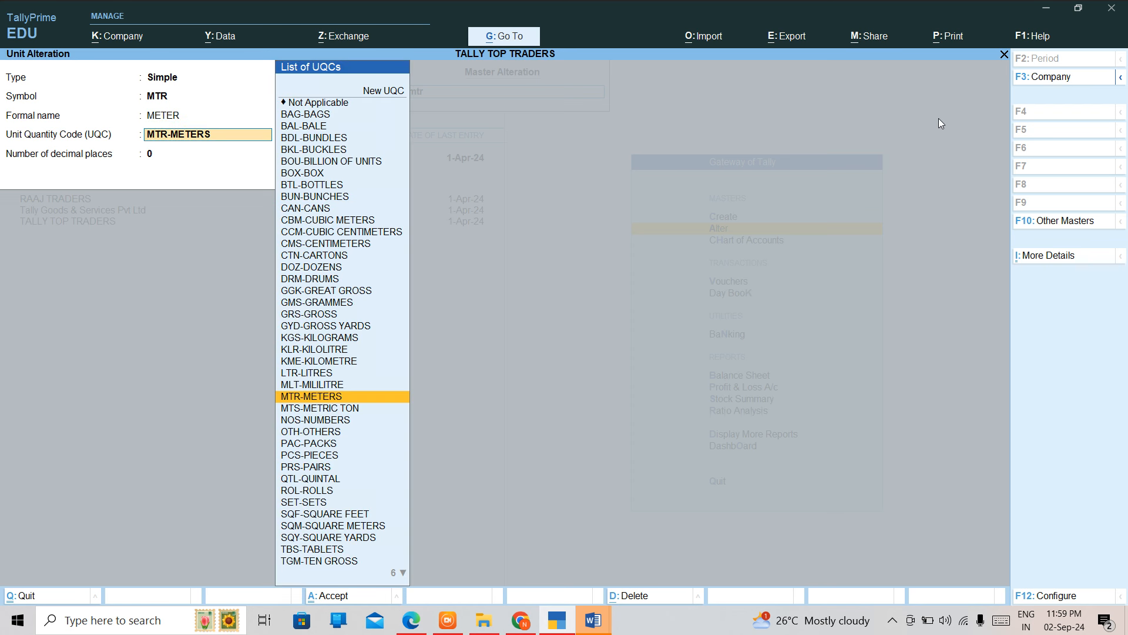
key(BackSpace)
key(BackSpace)
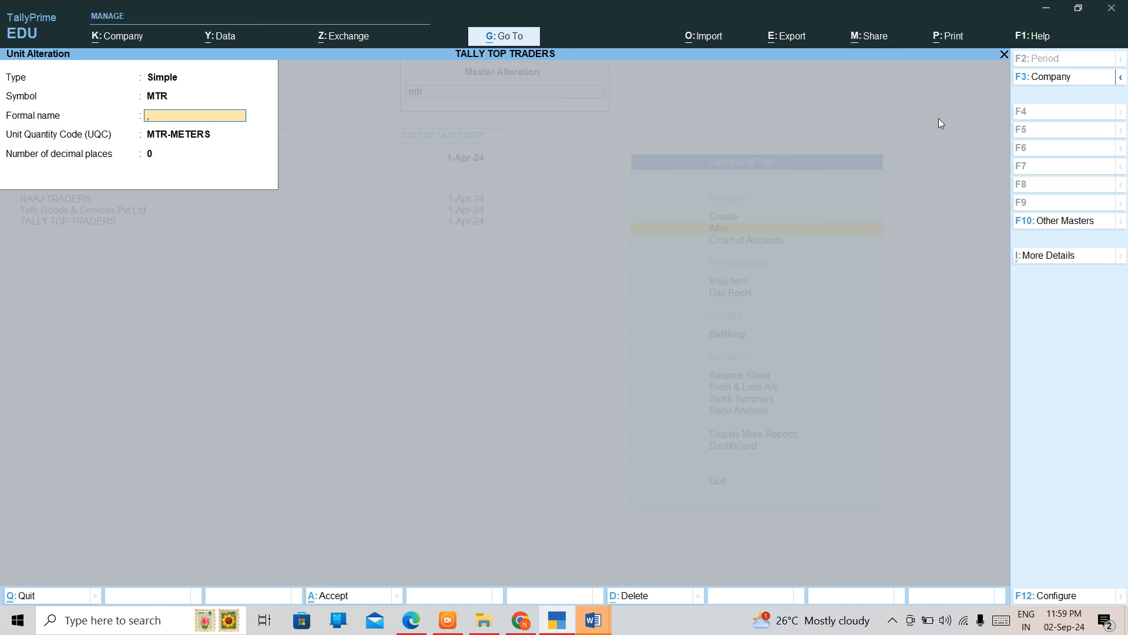
text(METERS)
key(Return)
key(Return)
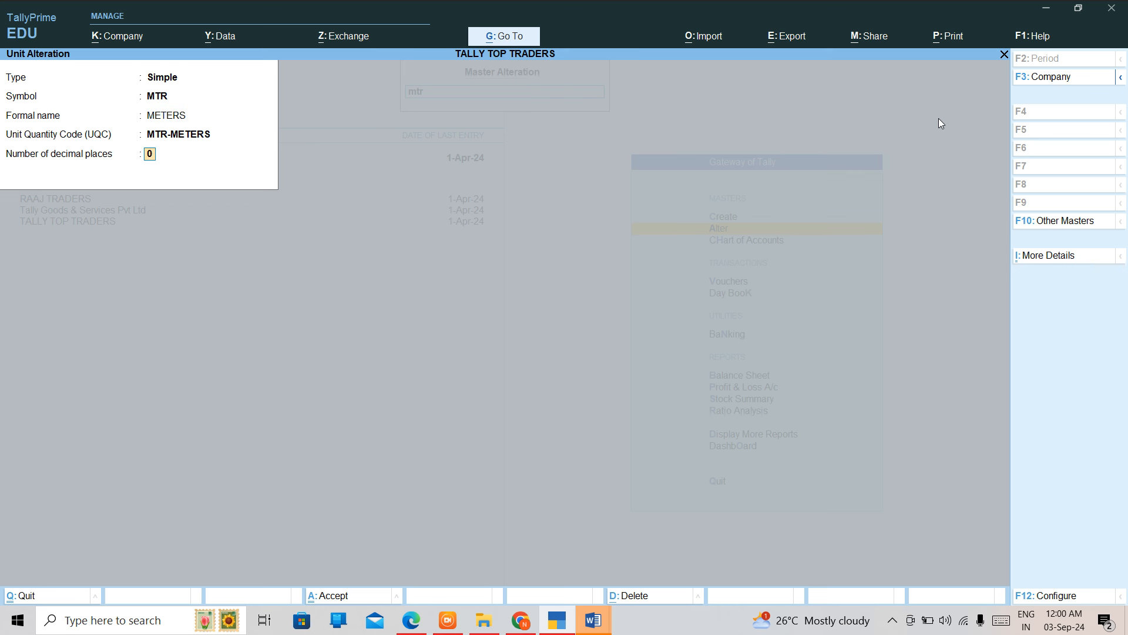
key(Return)
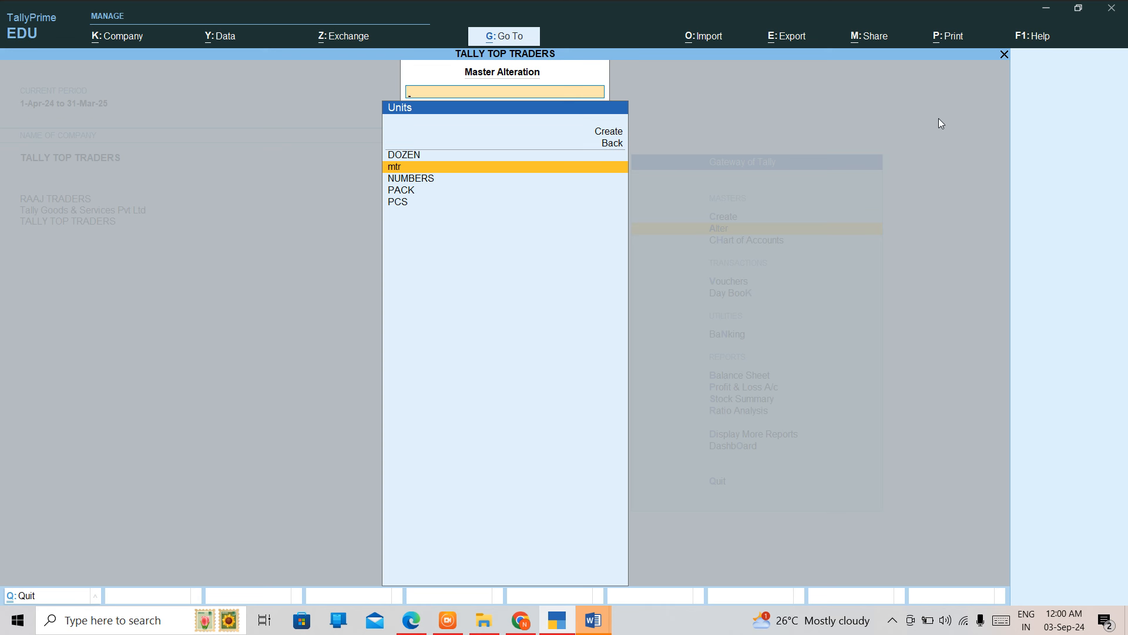
Try to change the symbol of the mtr unit to Mtr and save the alteration.
key(Return)
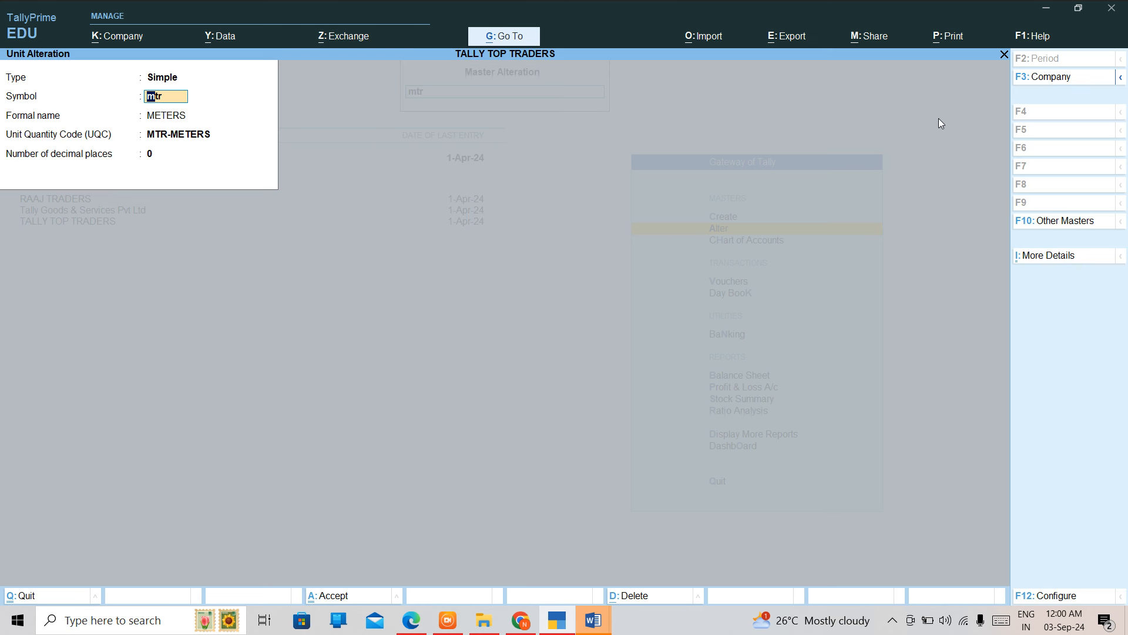
text(M)
key(Return)
key(Return)
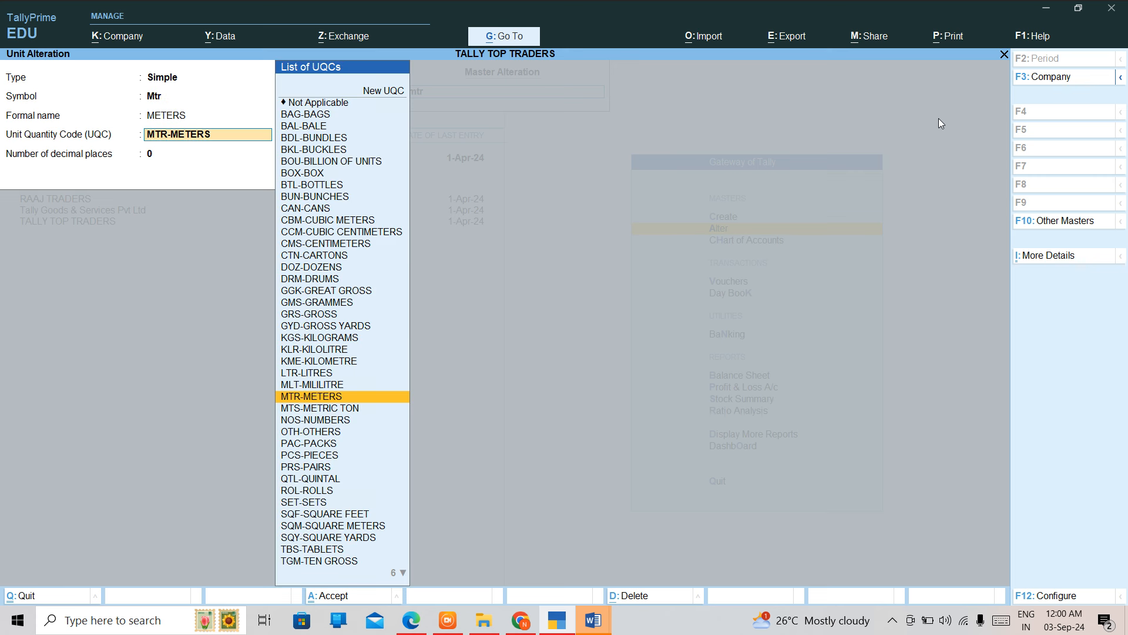
key(ctrl+a)
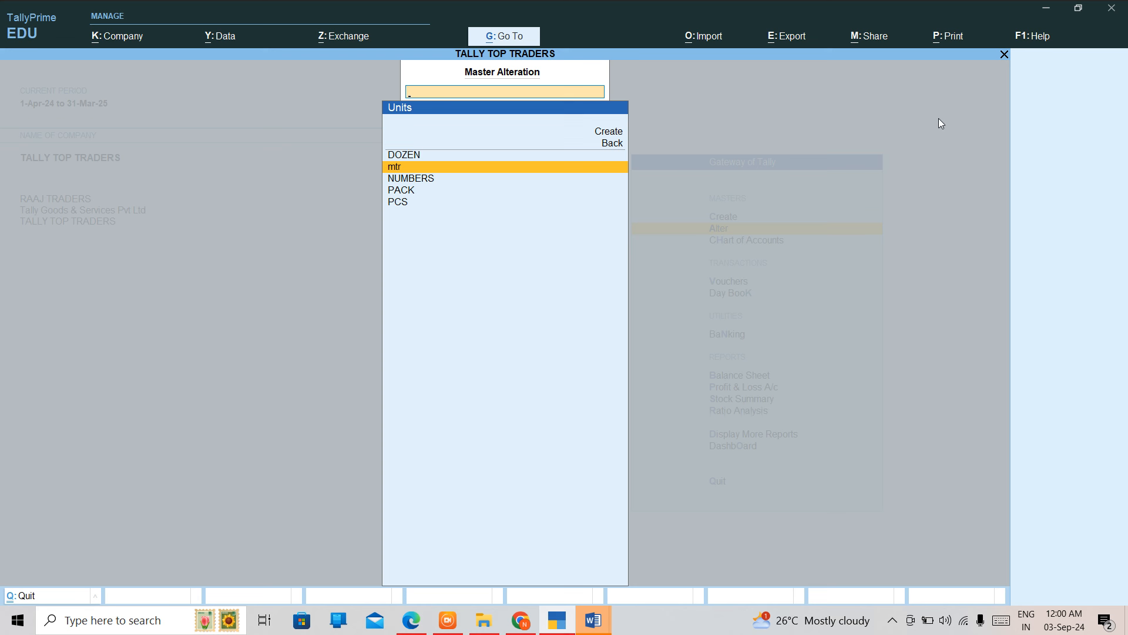
Reopen the units list, look through the existing units down to PCS, and return to the Gateway of Tally.
key(Escape)
key(Return)
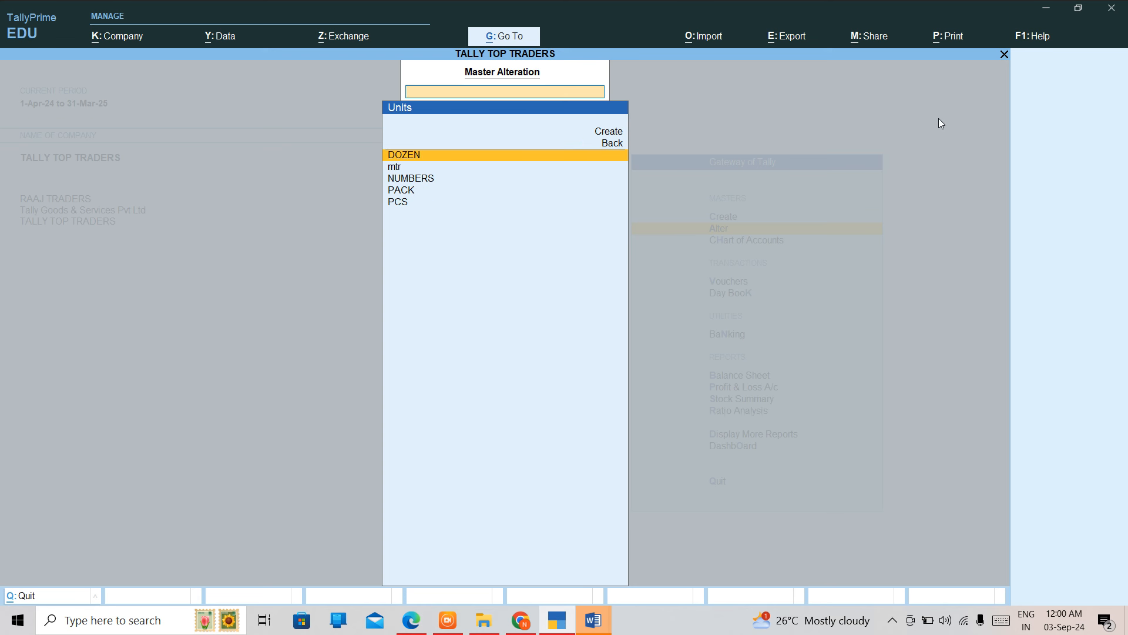
key(Down)
key(Down)
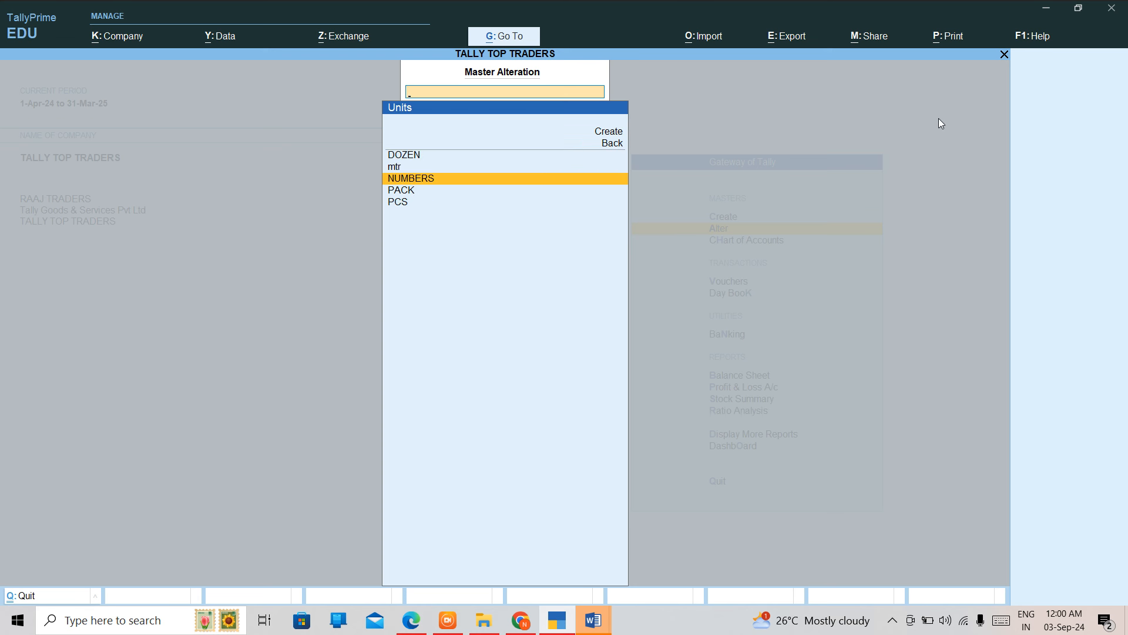
key(Down)
key(Down)
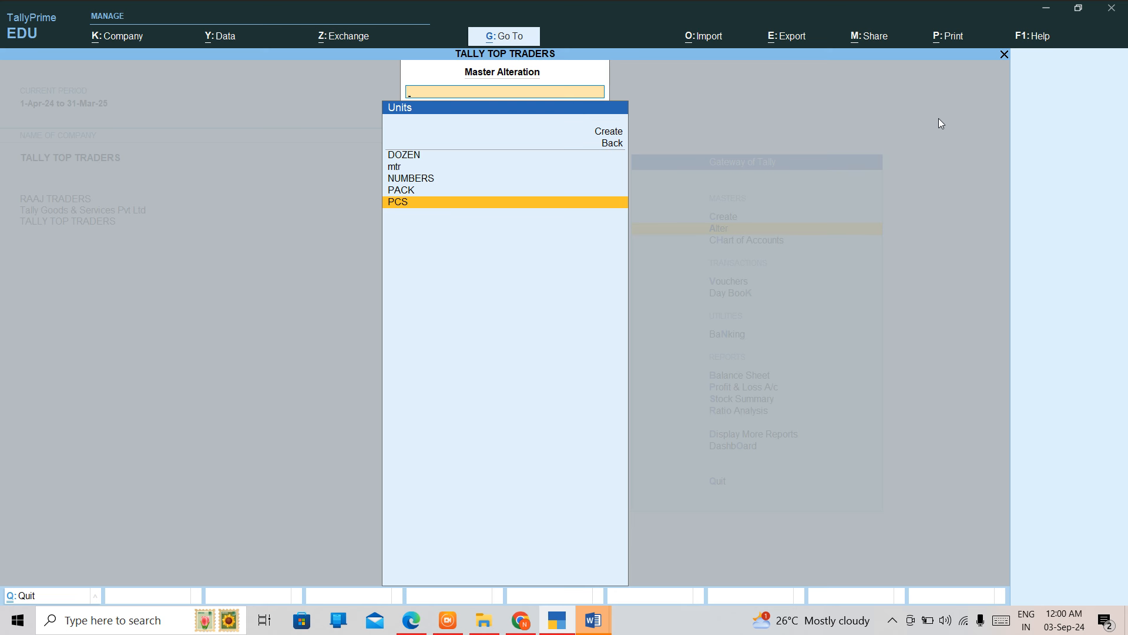
key(Escape)
key(Escape)
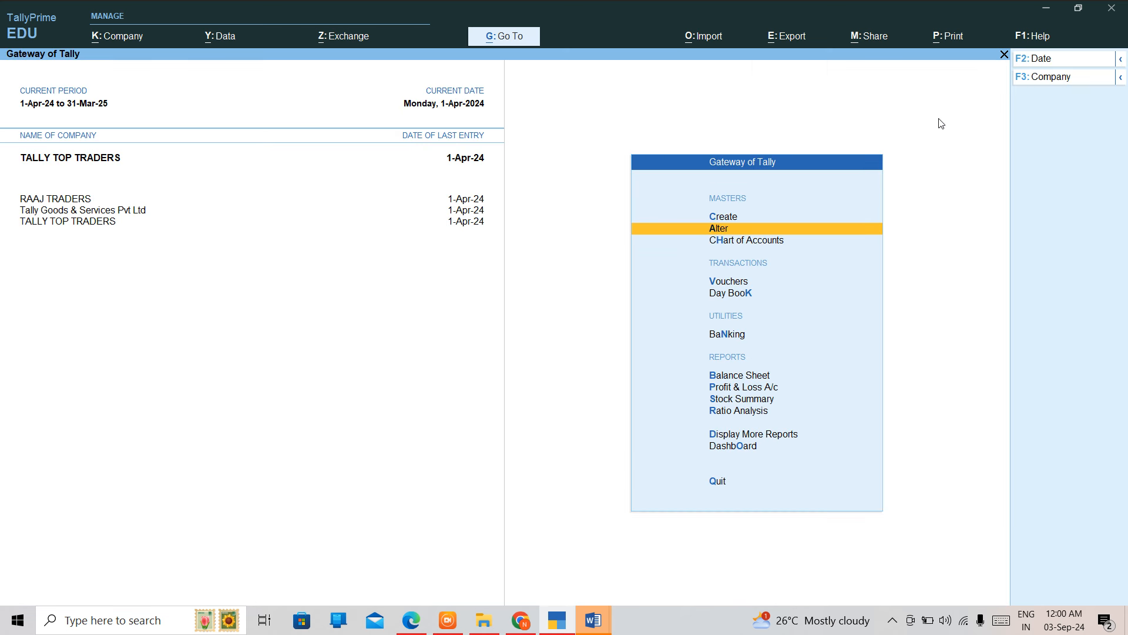
Open the creation form for a new stock item.
key(Up)
key(Return)
key(Down)
key(Down)
key(Down)
key(Down)
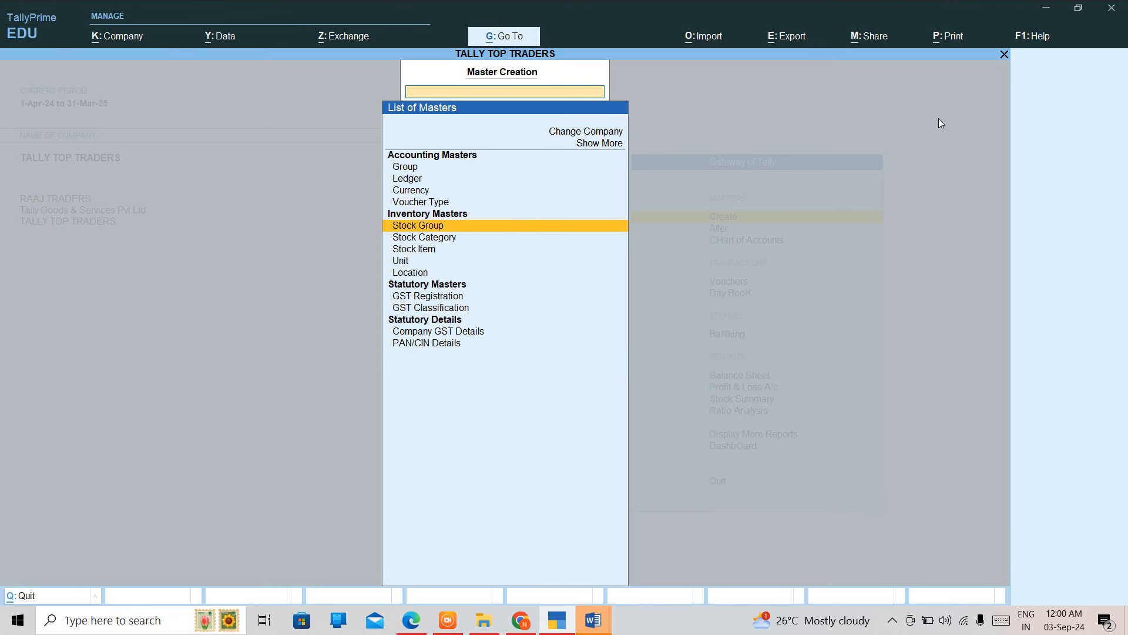
key(Down)
key(Down)
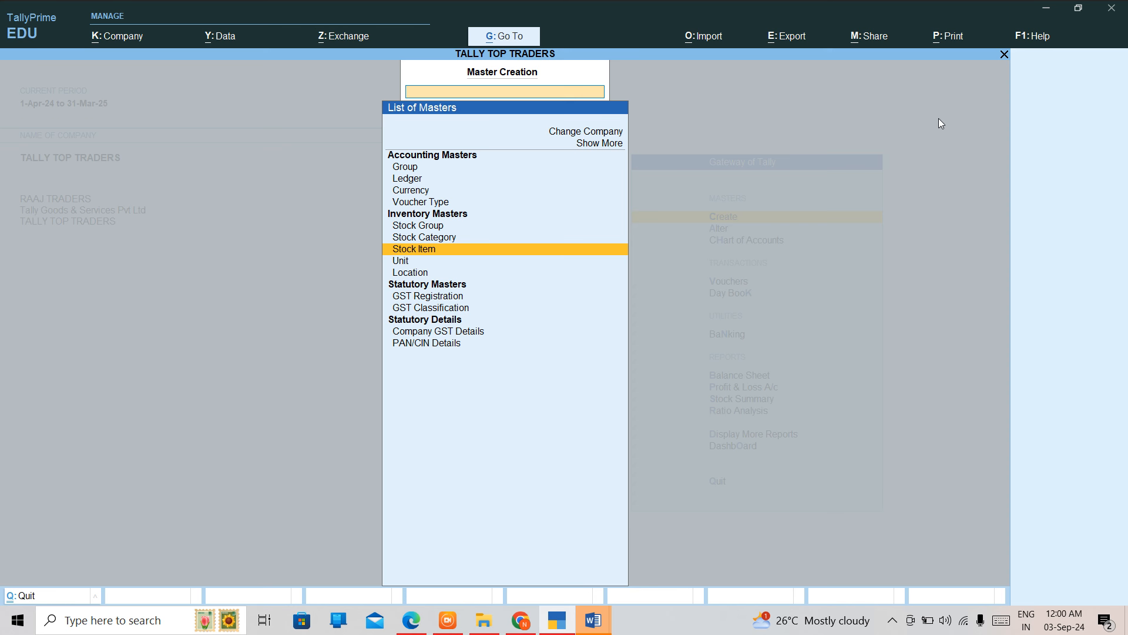
key(Return)
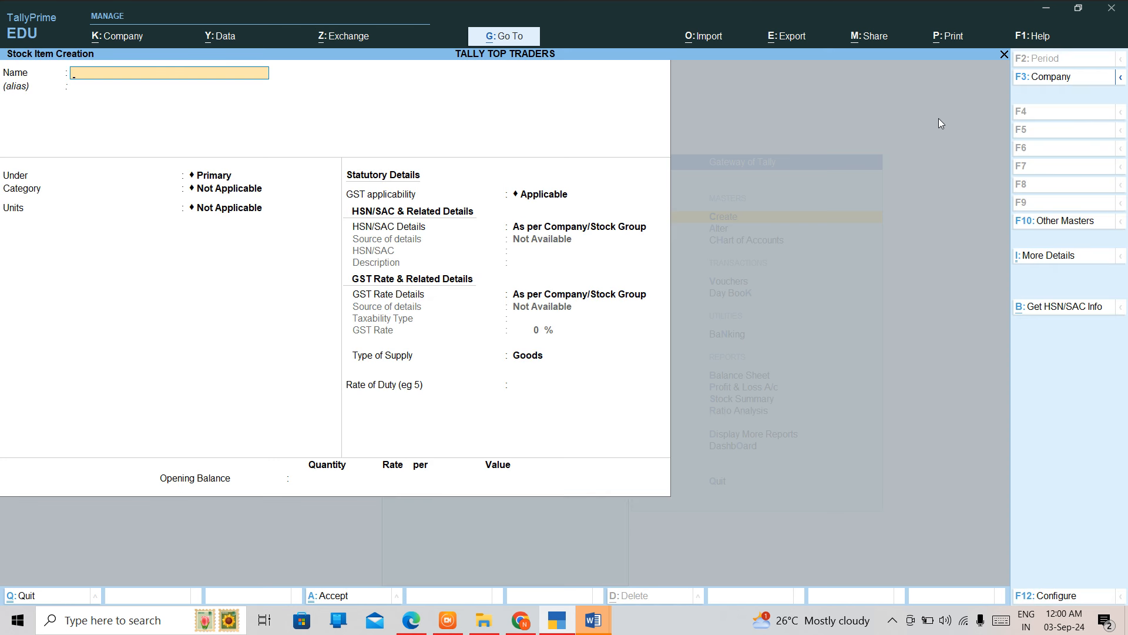
Examine the stock item configuration options down to Provide Standard Buying and Selling Rates, and accept them as they are.
key(F12)
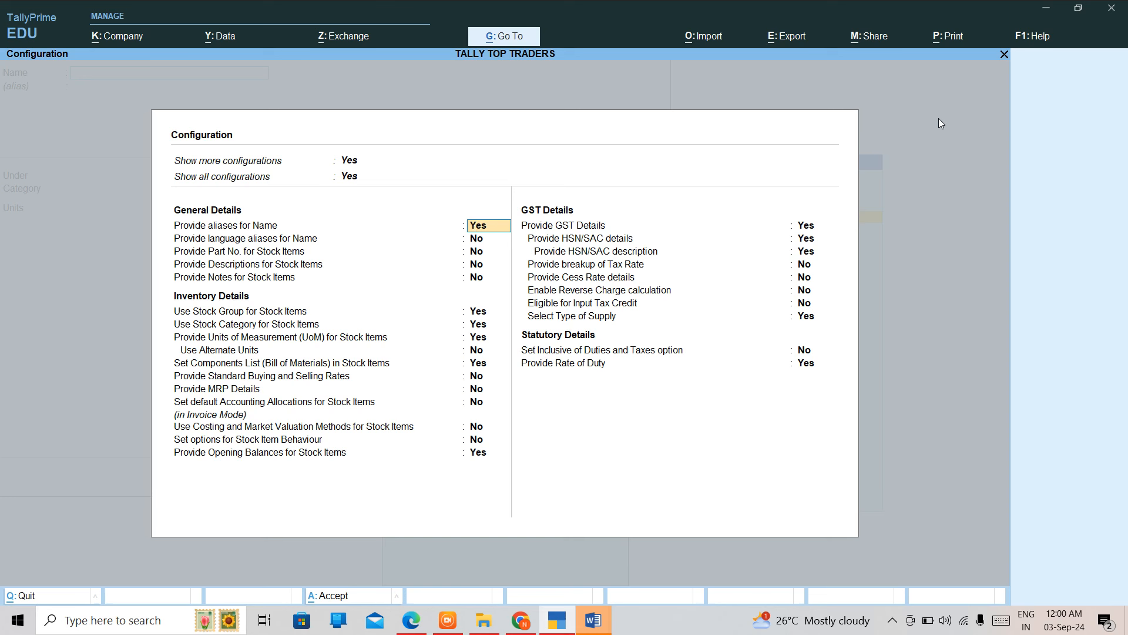
key(Return)
key(Return)
key(Return)
key(Return)
key(Return)
key(Return)
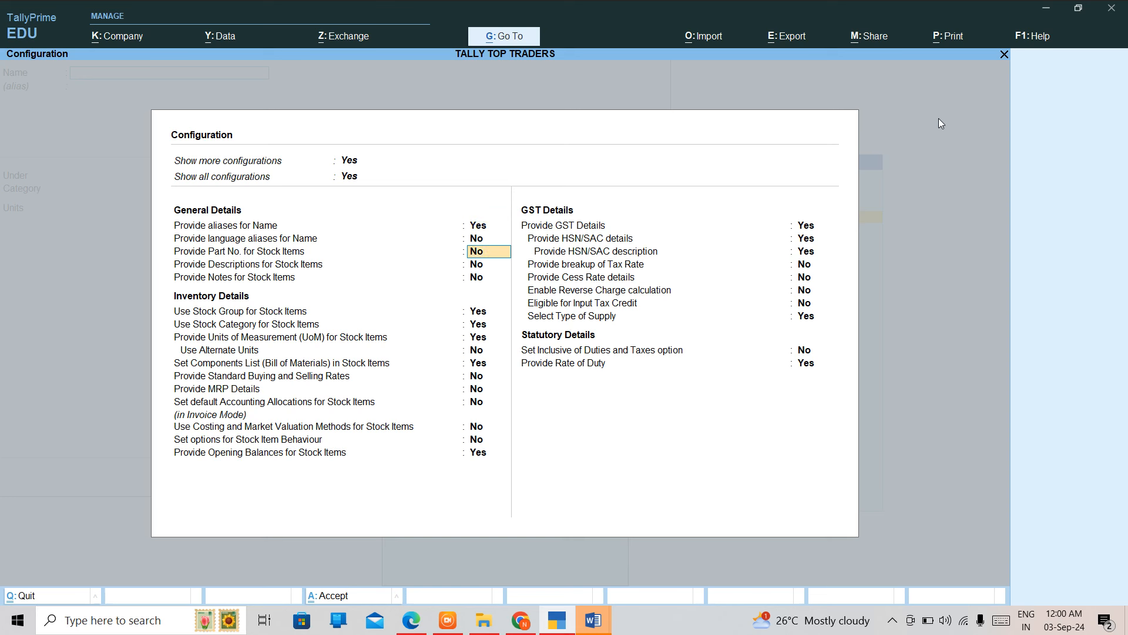
key(Return)
key(Return)
key(Return)
key(Return)
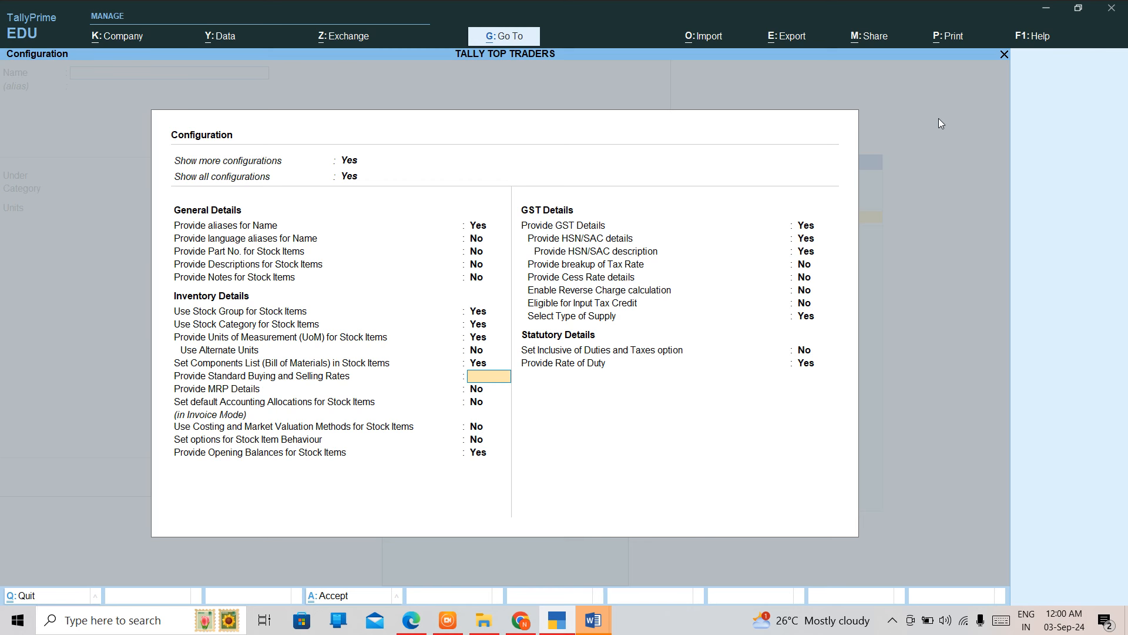
key(ctrl+a)
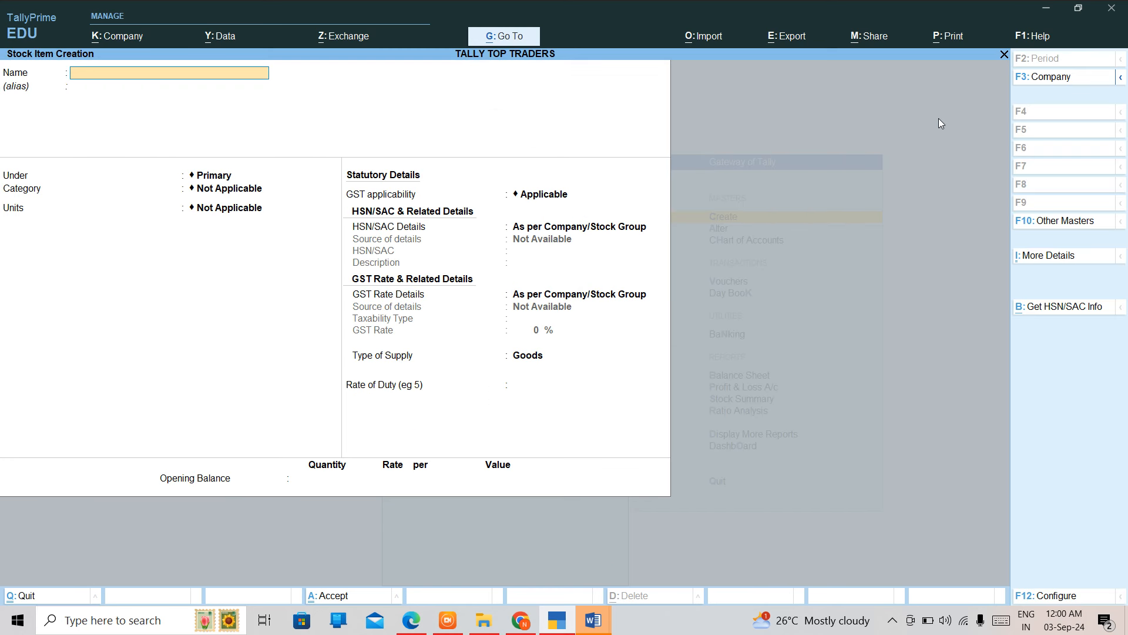
Set Provide Standard Buying and Selling Rates to Yes in the stock item configuration and save it.
key(F12)
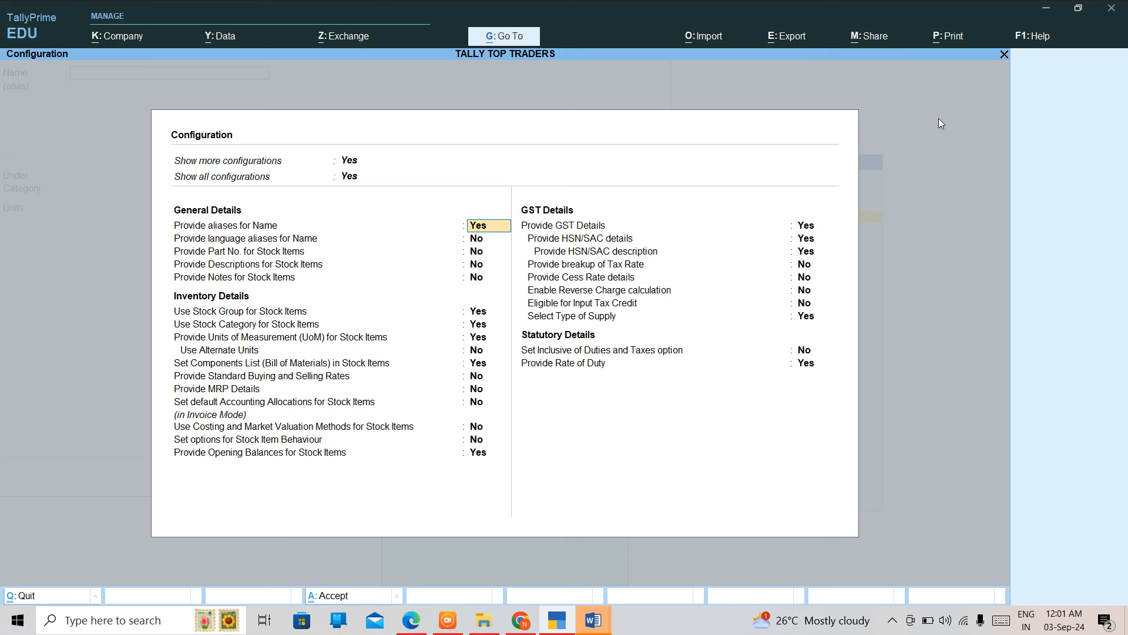
key(Down)
key(Down)
key(Down)
key(Down)
key(Down)
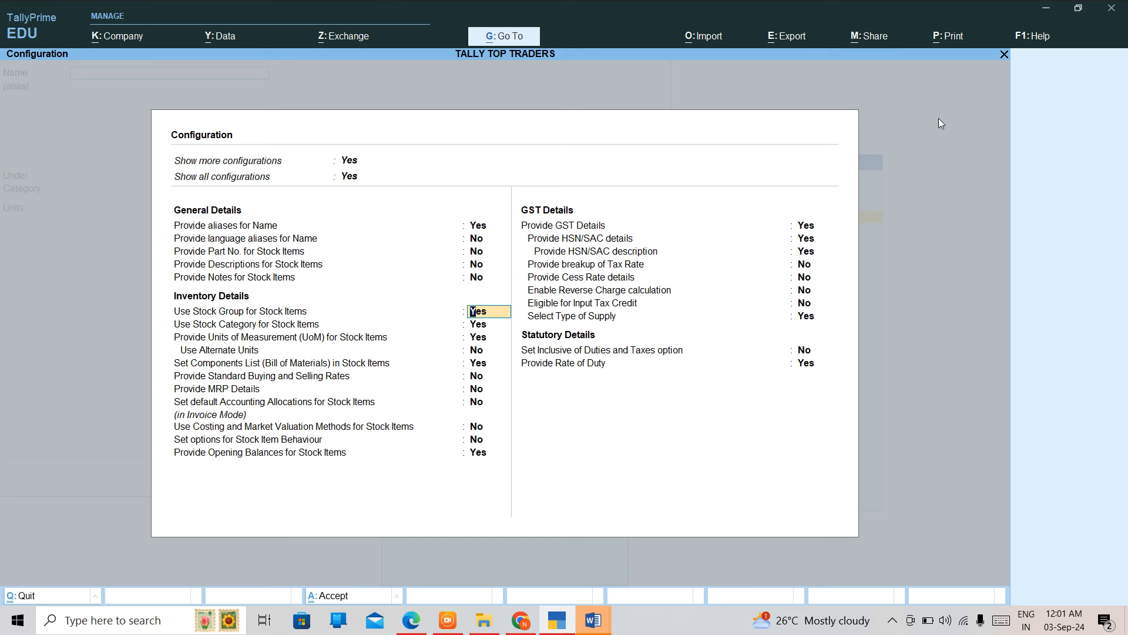
key(Down)
key(Down)
key(Down)
key(Down)
key(Down)
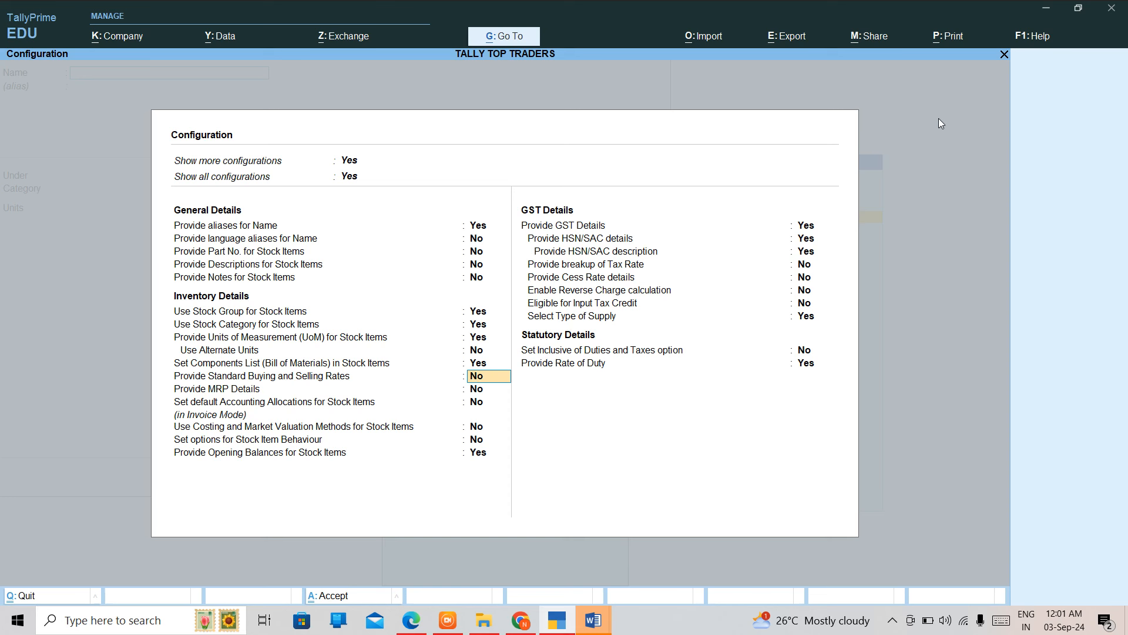
text(y)
key(Return)
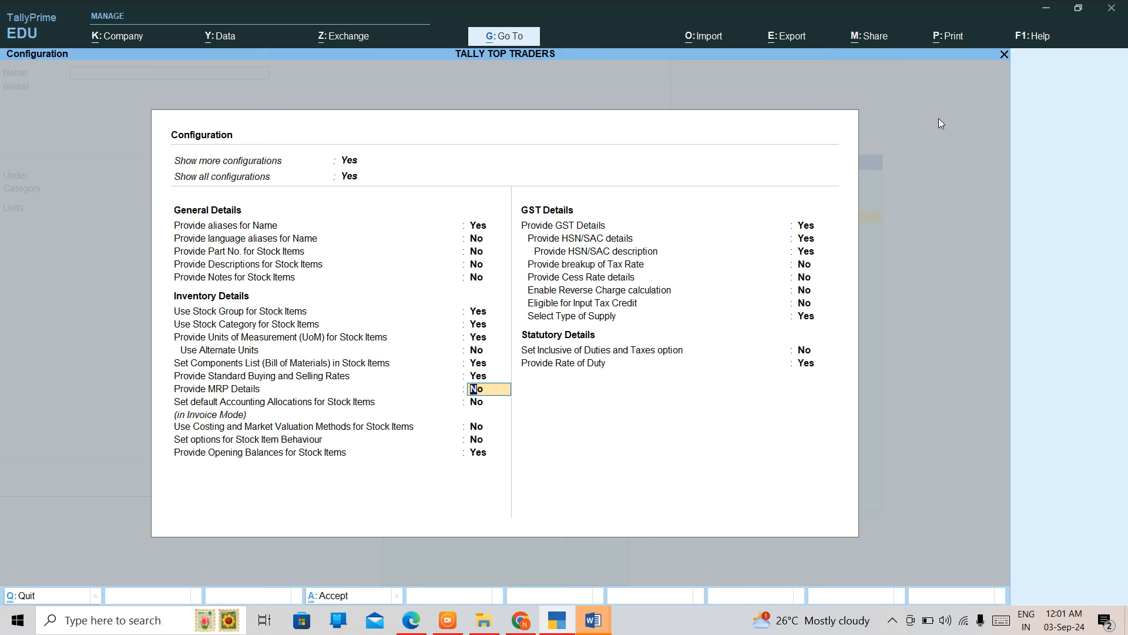
key(ctrl+a)
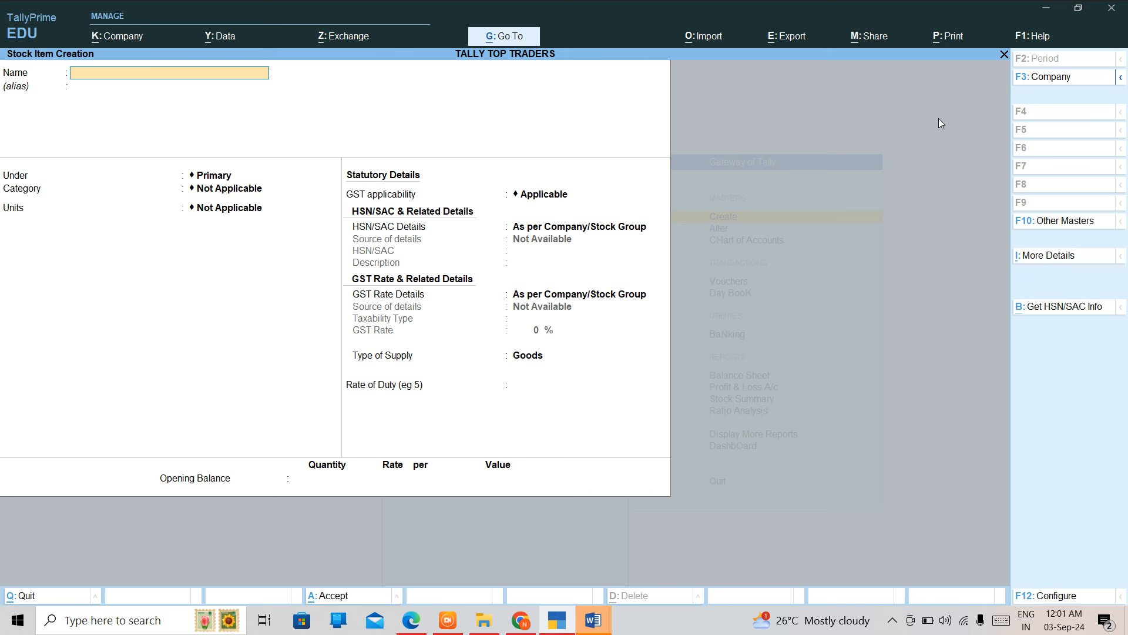
Name the new stock item Cabinet without an alias and place it under the Raw Materials group.
text(Cabinet)
key(Return)
key(Return)
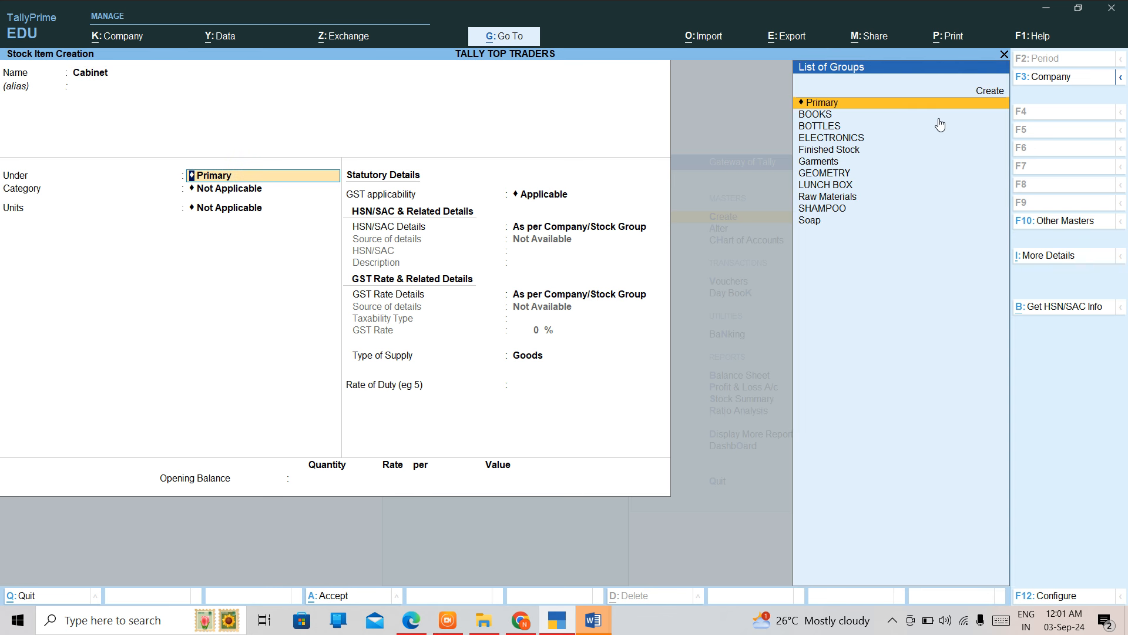
key(Down)
key(Down)
key(Down)
key(Down)
key(Down)
key(Down)
key(Down)
key(Down)
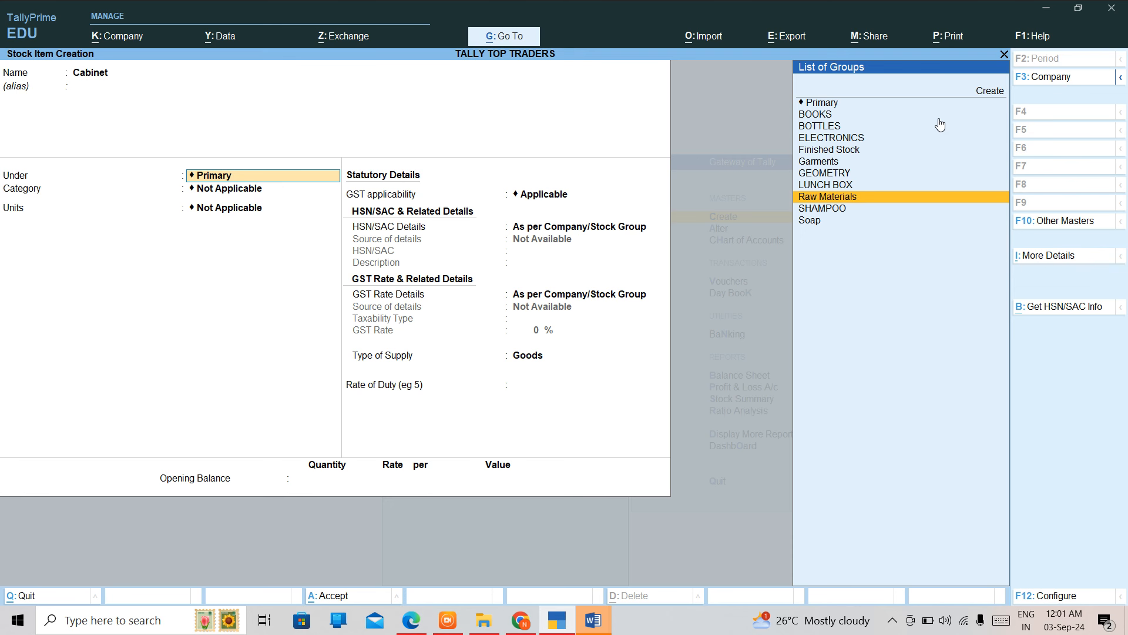
key(Return)
Confirm Raw Materials as Cabinet's group and leave its category as Not Applicable.
key(Down)
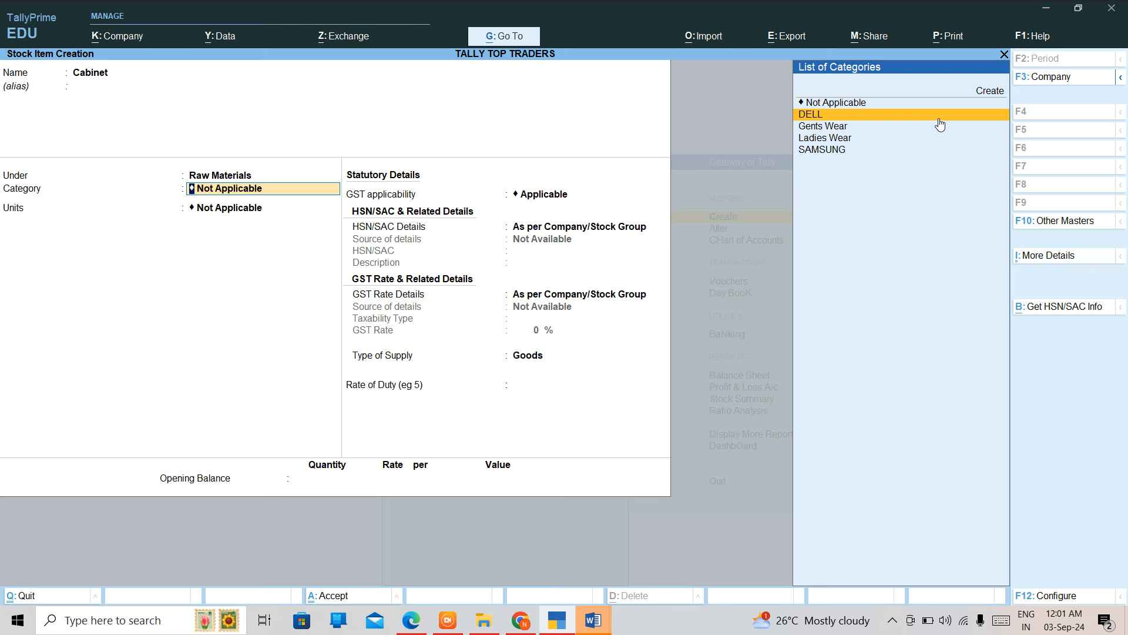
key(BackSpace)
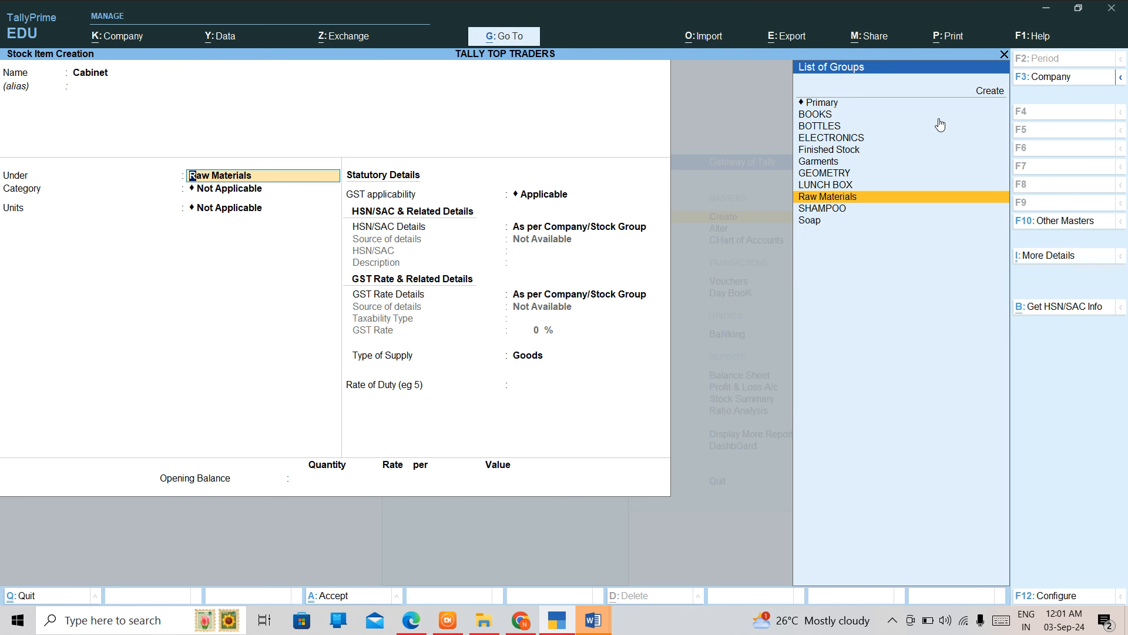
key(Return)
key(Return)
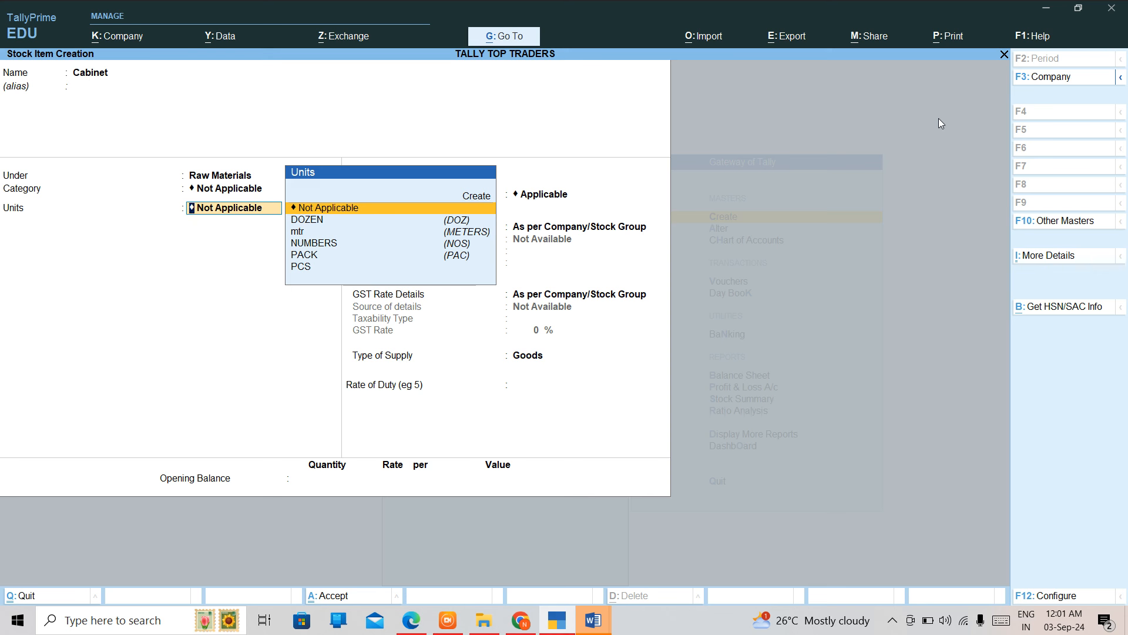
Set the unit of measurement for the Cabinet stock item to NUMBERS.
key(Down)
key(Down)
key(Down)
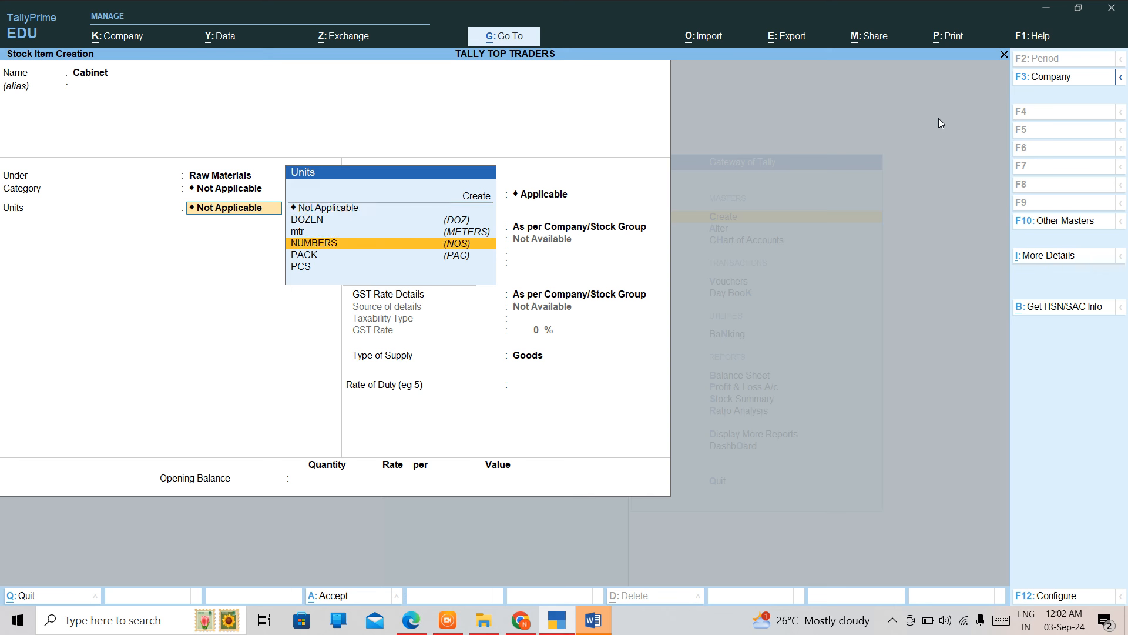
key(Return)
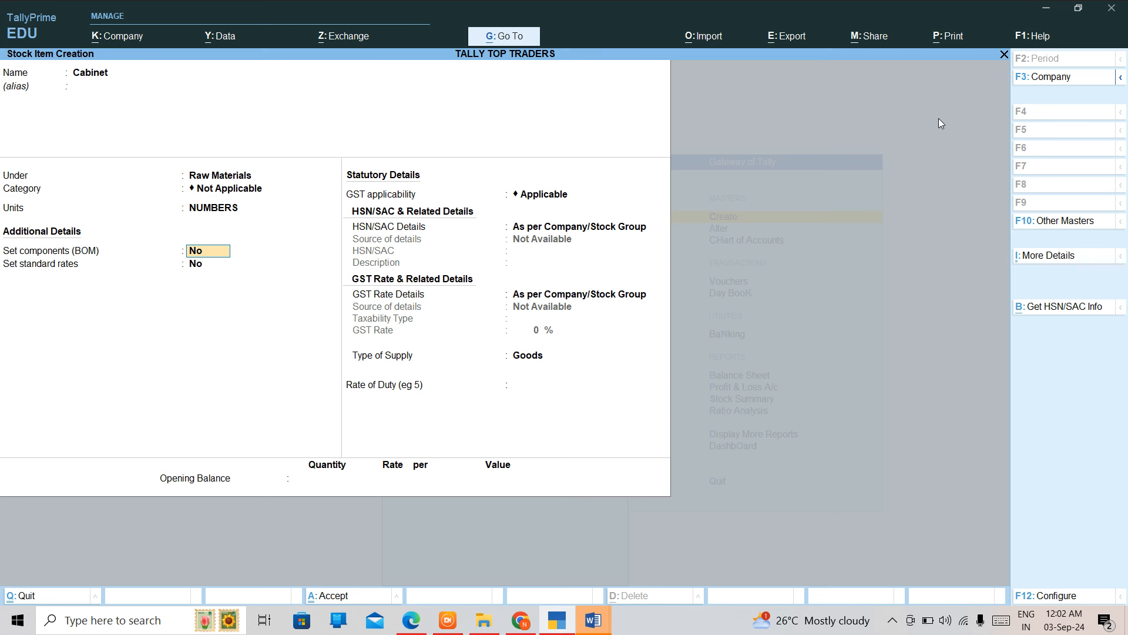
Try to set up a bill of materials named Computer for Cabinet with pcs as the unit of manufacture, and leave it.
key(y)
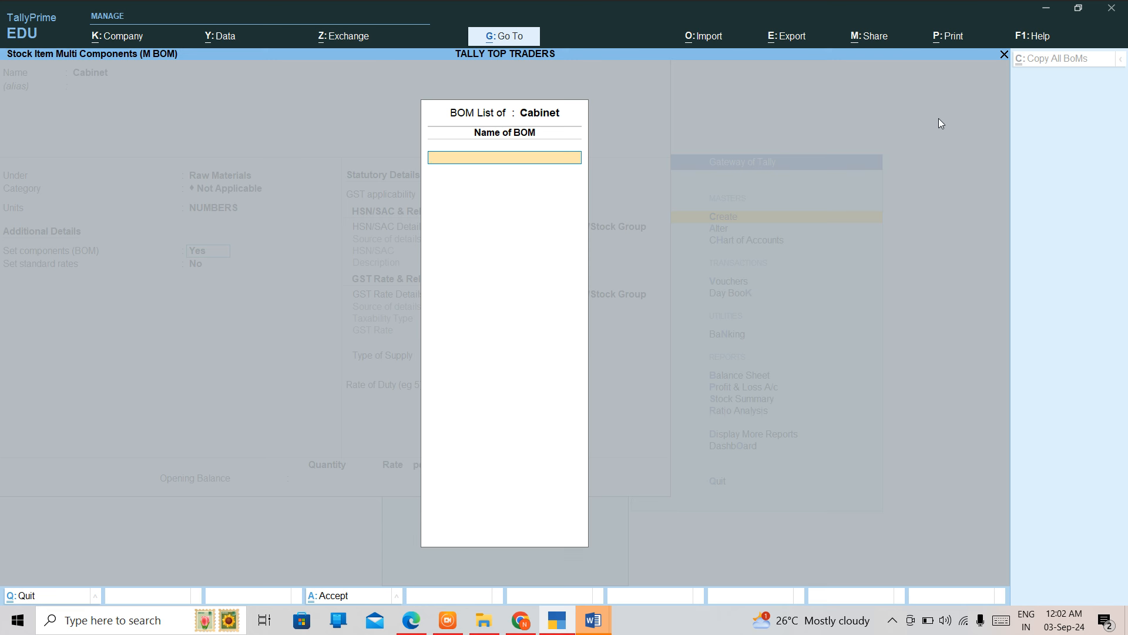
text(Computer)
key(Return)
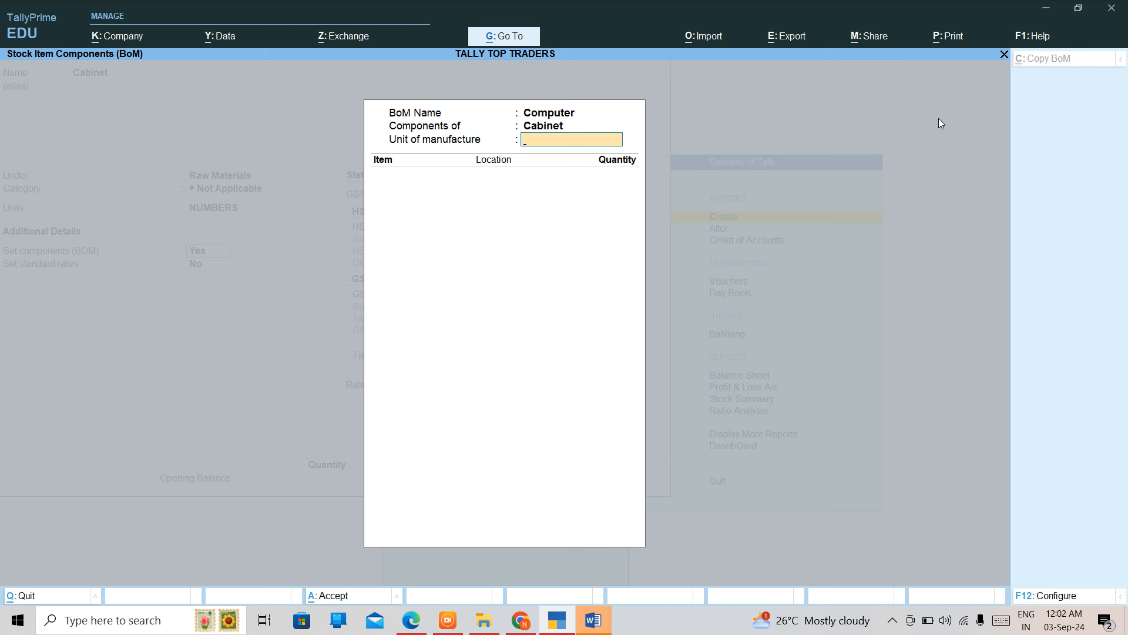
text(pcs)
key(BackSpace)
key(BackSpace)
key(ctrl+n)
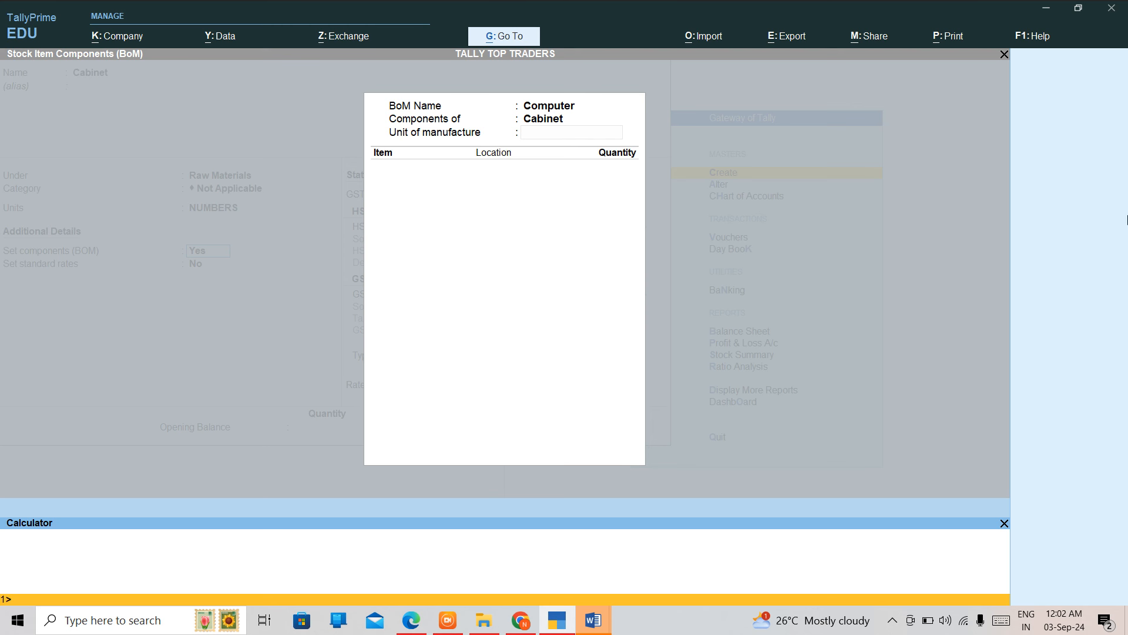
click(1004, 523)
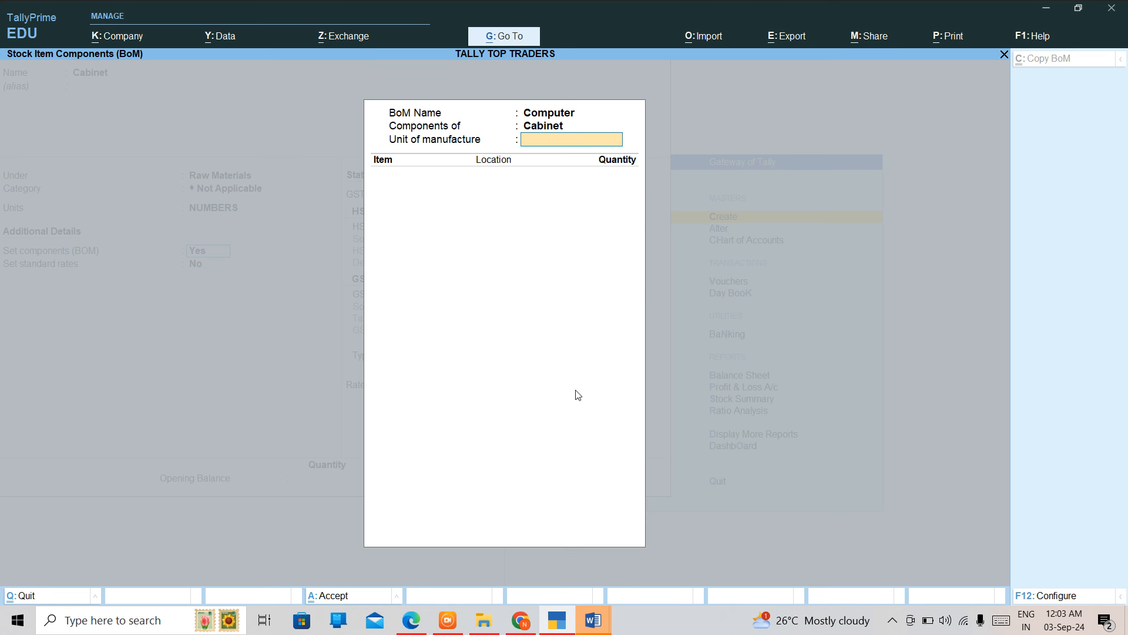
key(Escape)
key(y)
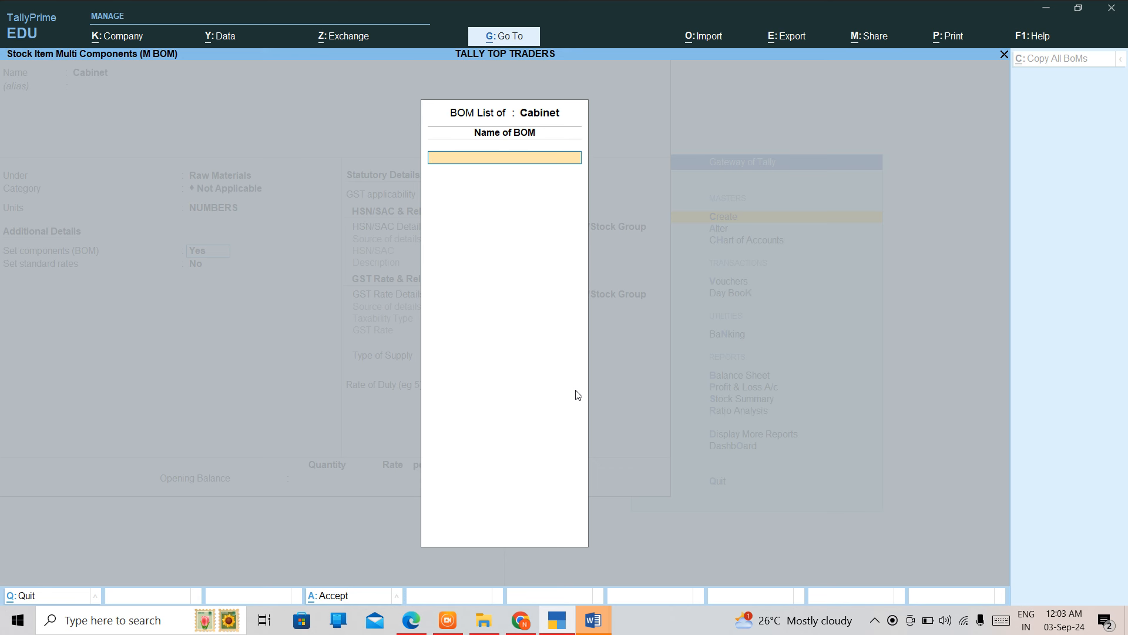
key(Escape)
key(y)
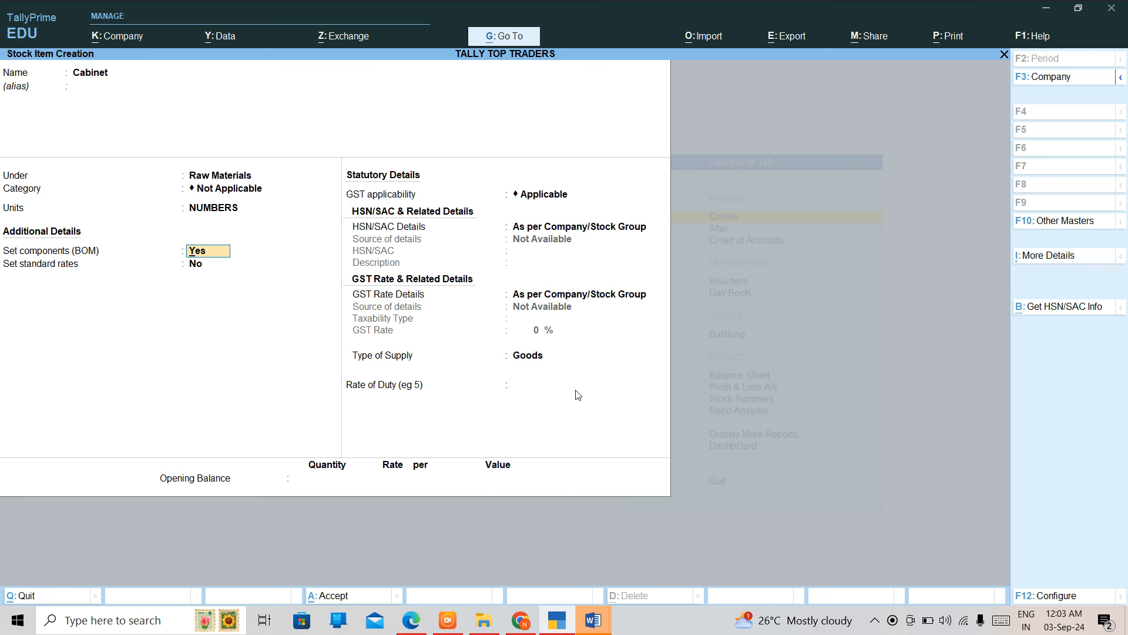
Check the Set Components List (Bill of Materials) option in the stock item configuration and accept it as Yes.
key(F12)
key(Down)
key(Down)
key(Down)
key(Down)
key(Down)
key(Down)
key(Down)
key(Down)
key(Down)
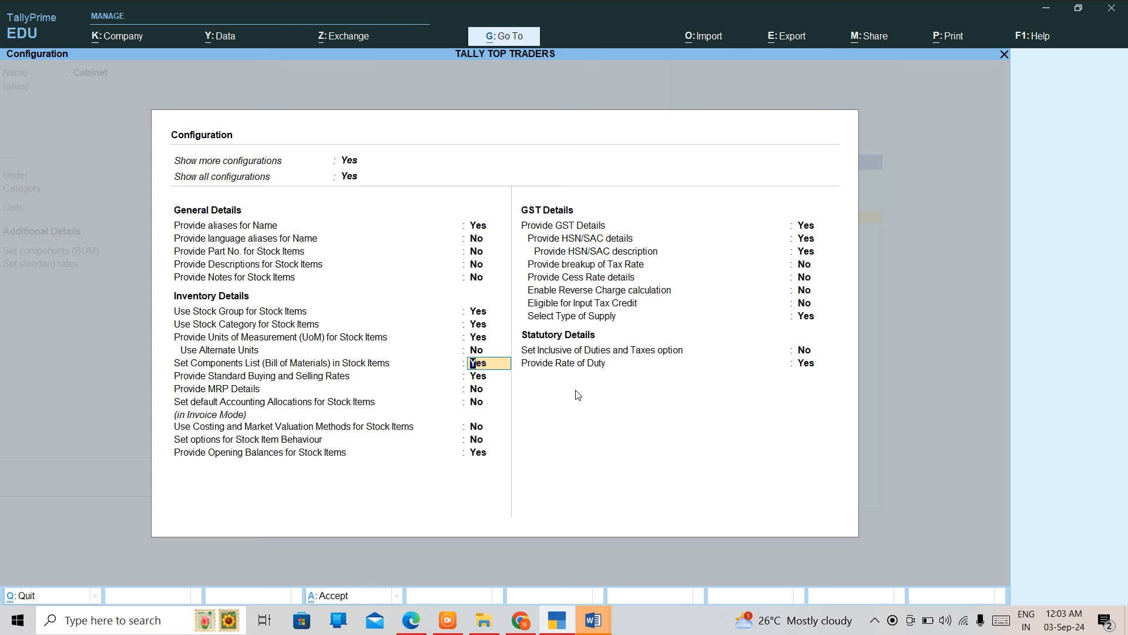
text(y)
key(Return)
key(ctrl+a)
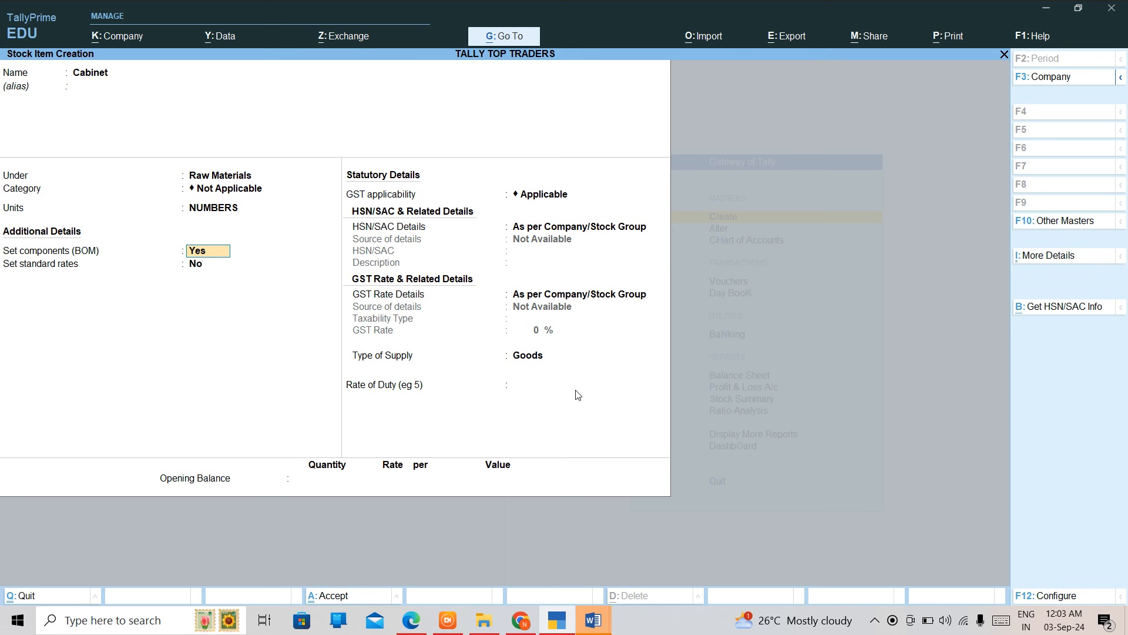
Reopen Cabinet's bill of materials list and rename the Computer BoM as CABINET.
key(Return)
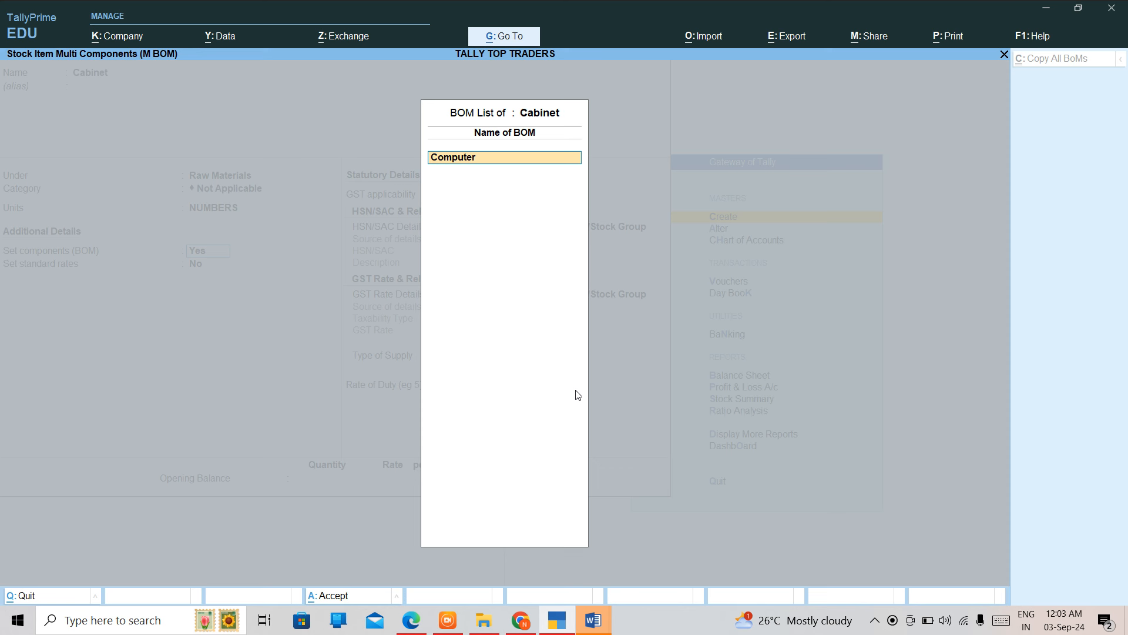
key(Return)
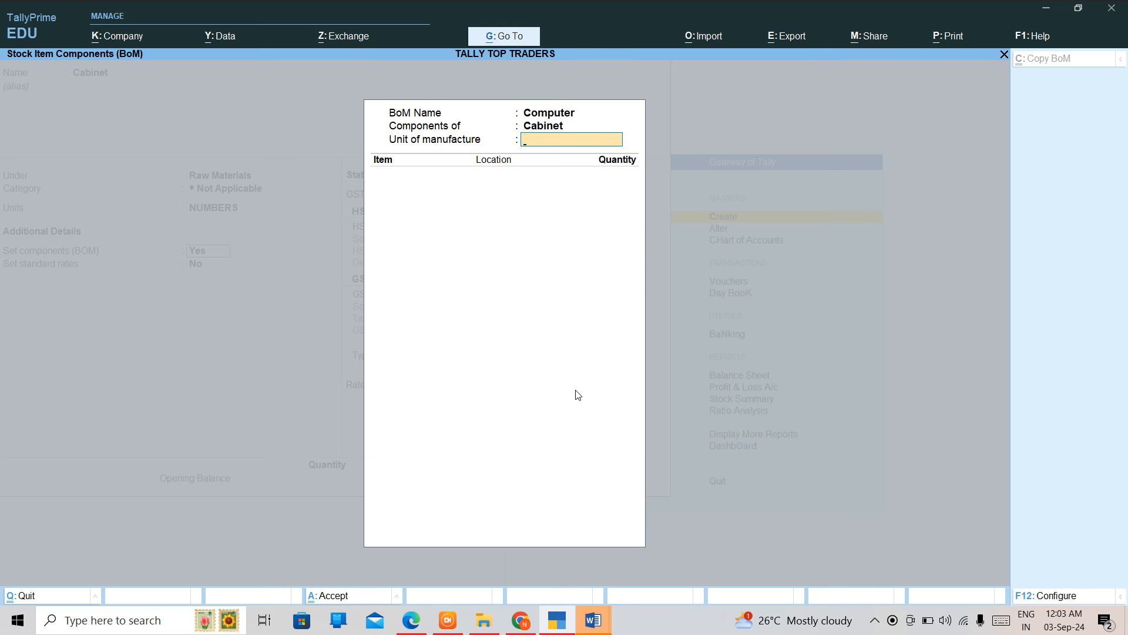
key(Escape)
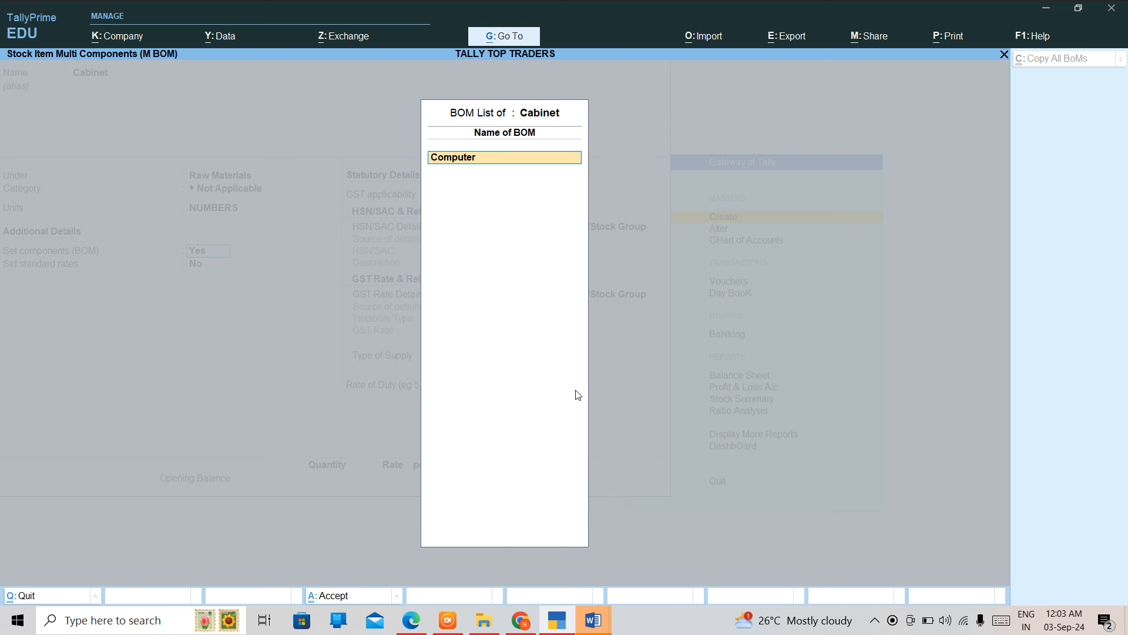
text(CABINET)
key(Return)
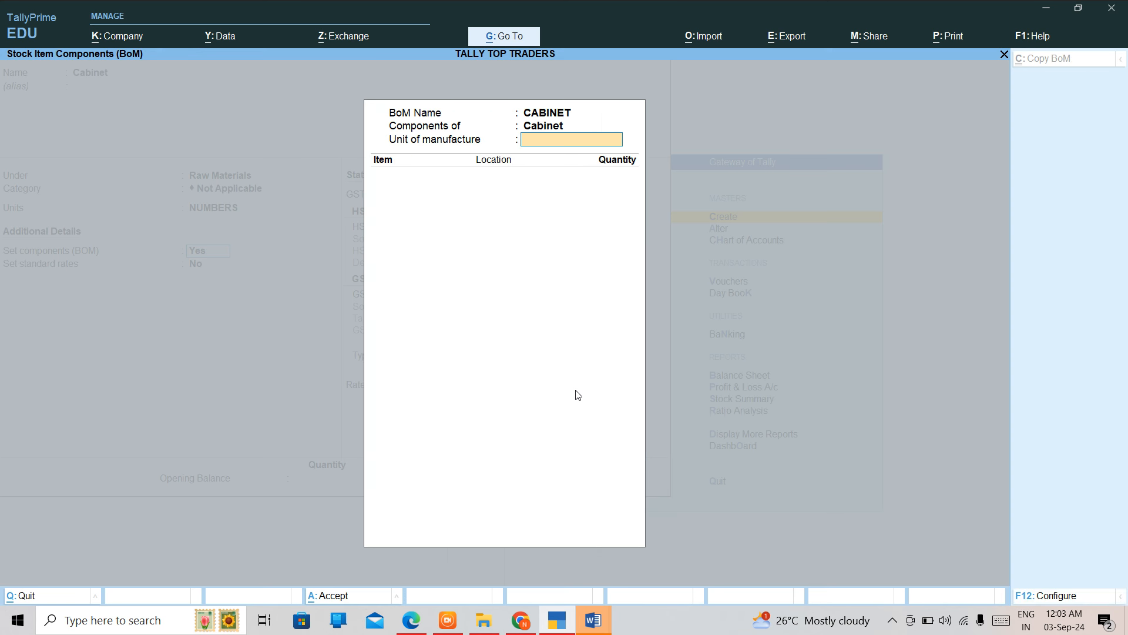
Try PCS as the unit of manufacture for the CABINET BoM, clear it and leave the bill of materials.
text(O)
key(BackSpace)
text(PCS)
key(BackSpace)
key(BackSpace)
key(BackSpace)
key(Escape)
key(Return)
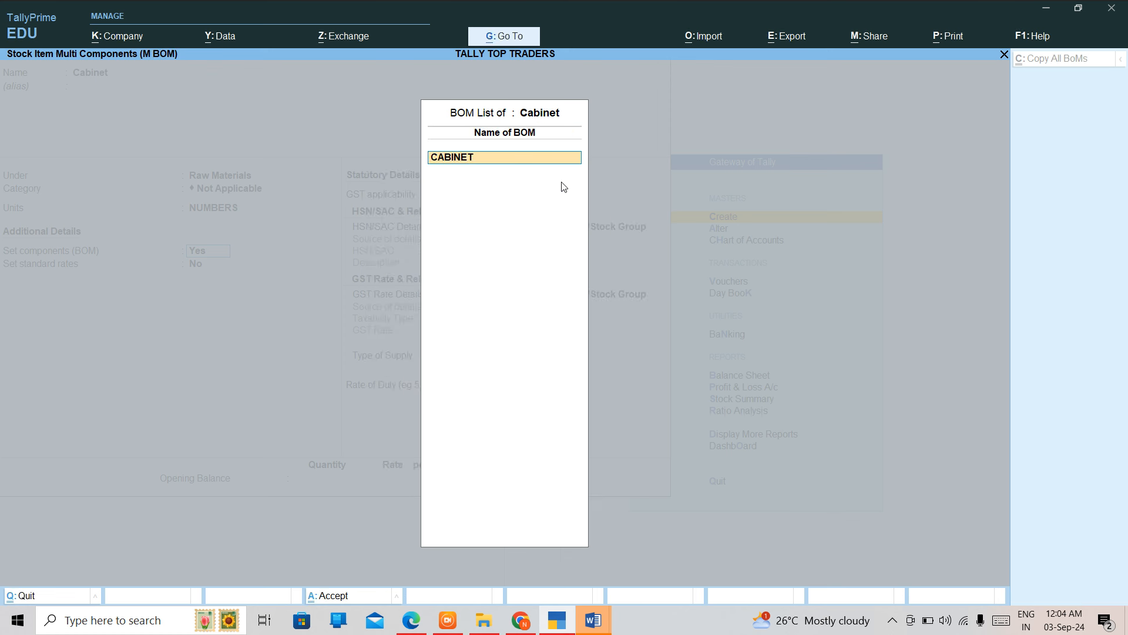
key(Escape)
key(Escape)
key(Return)
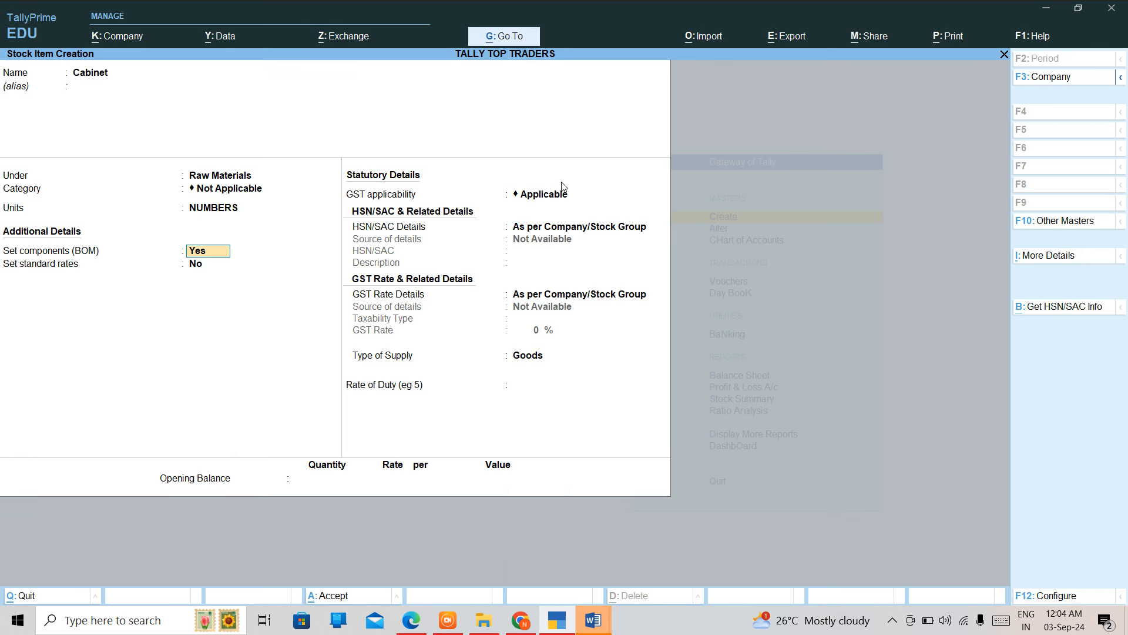
Set Cabinet's components (BOM) option to No and accept the default GST details with Goods as the type of supply.
key(n)
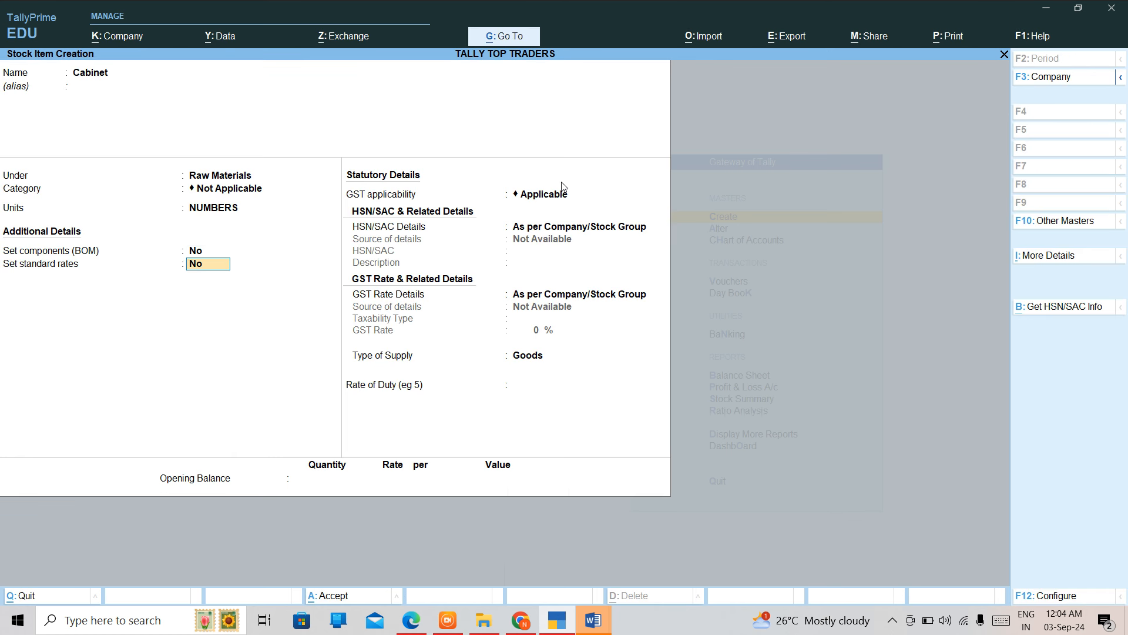
key(Return)
key(Return)
key(Return)
key(Return)
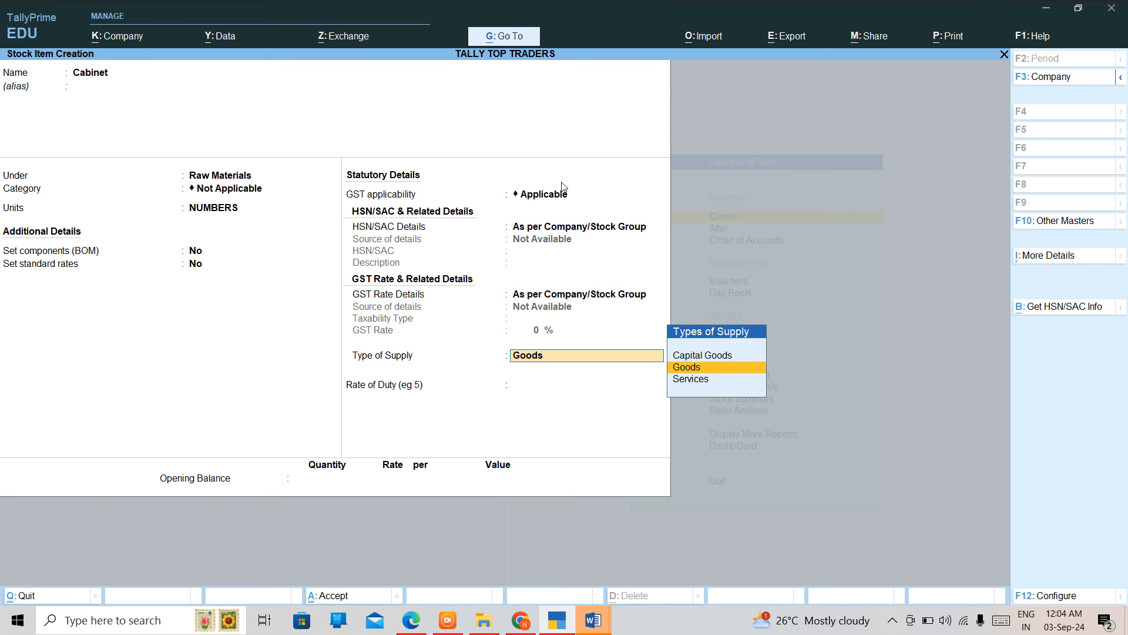
key(Return)
key(Return)
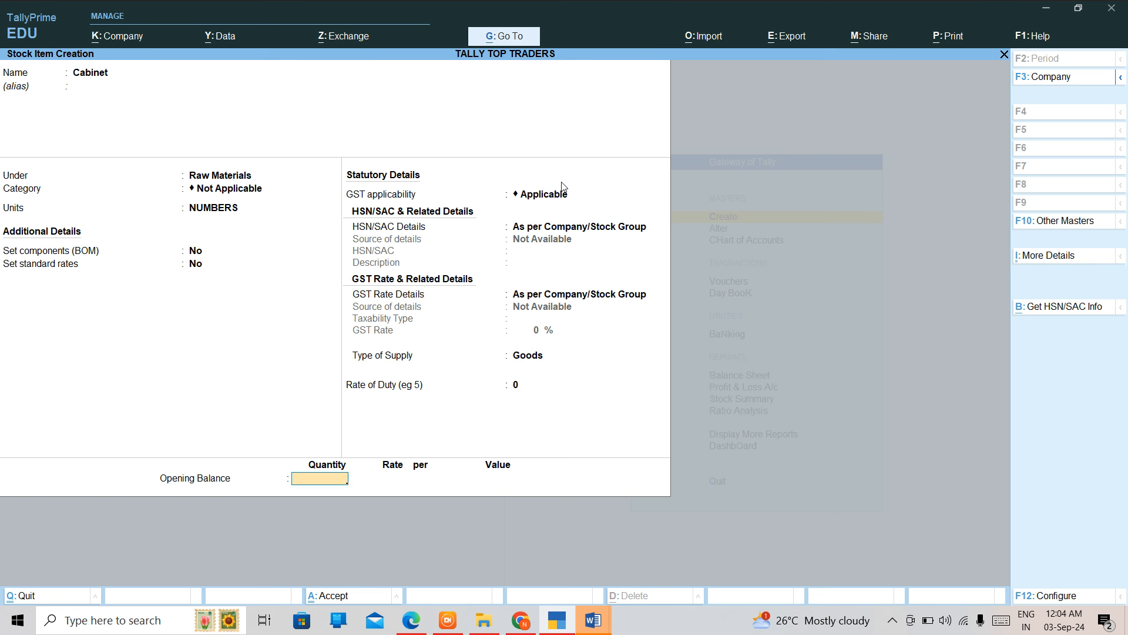
Try an opening balance quantity of 11 for Cabinet, and decline to accept the stock item.
text(11)
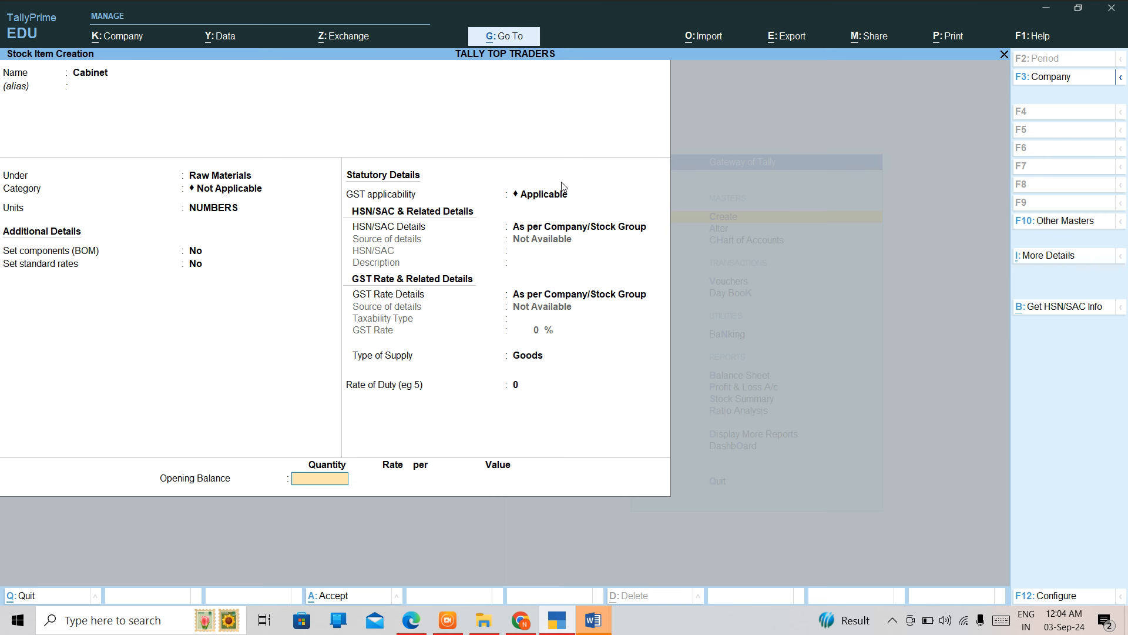
key(Return)
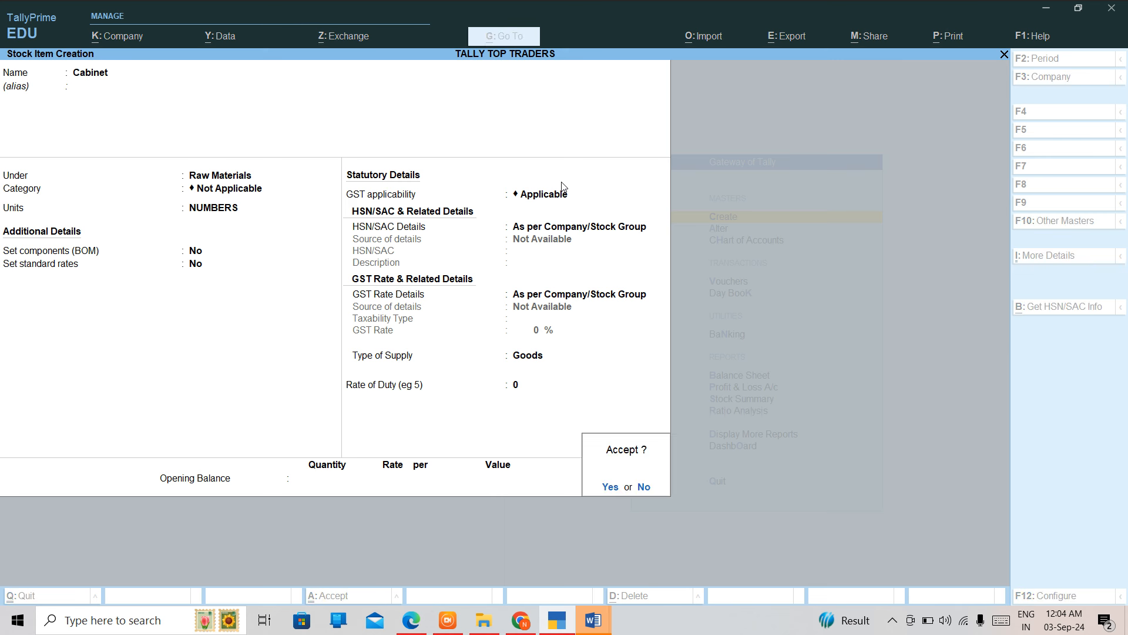
key(n)
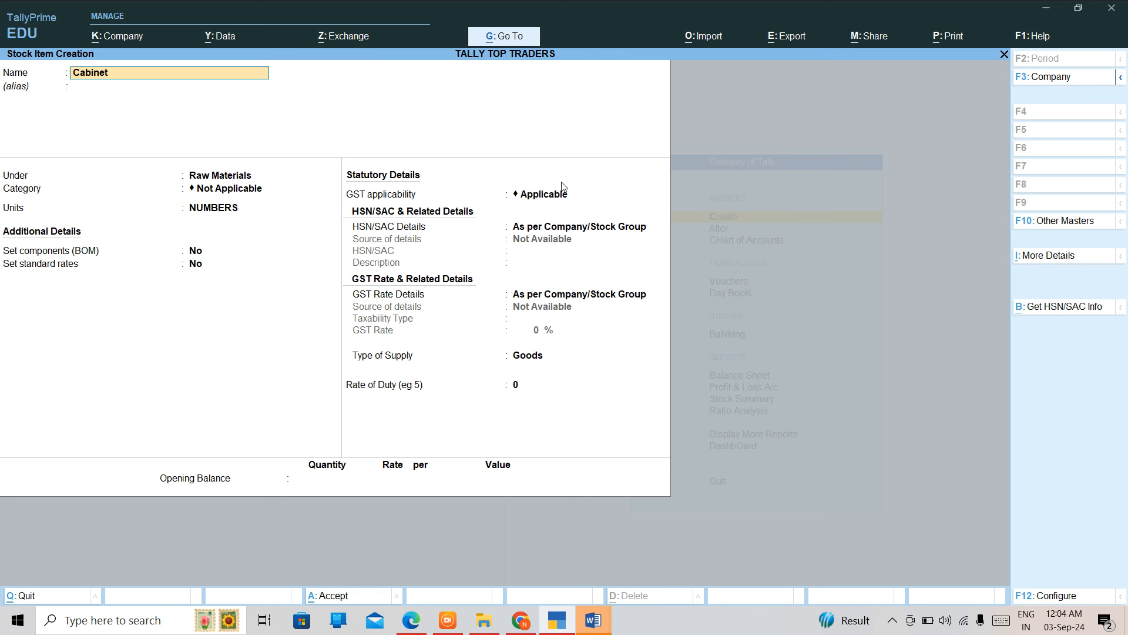
Keep Cabinet's name, group, category and unit, and set its standard rates option to Yes.
key(Return)
key(Return)
key(Return)
key(Return)
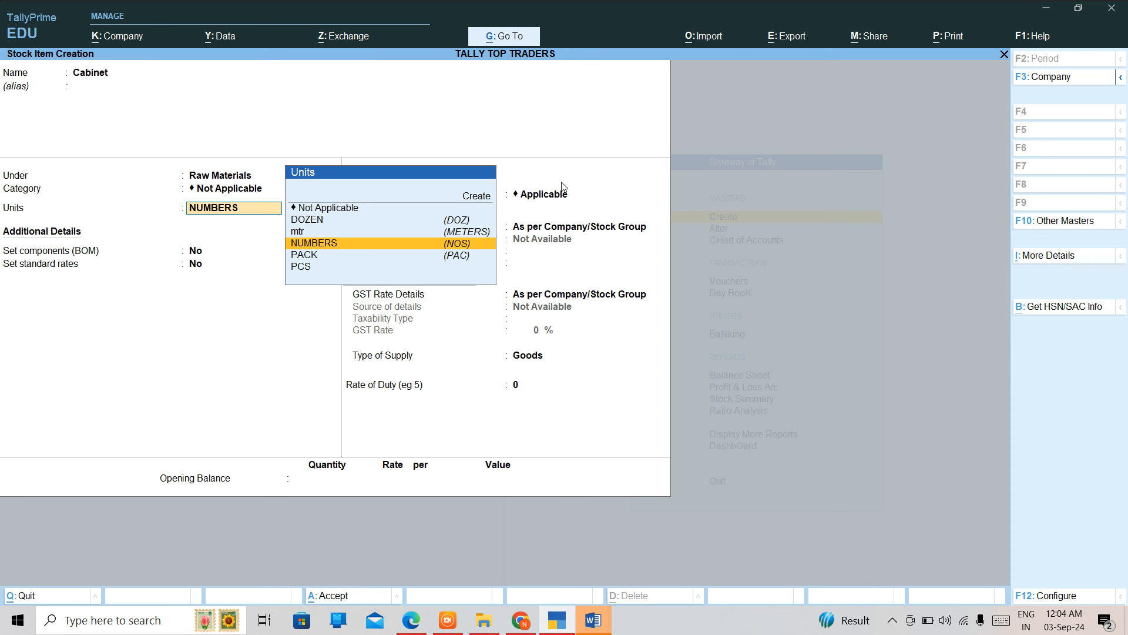
key(Return)
text(Y)
key(Return)
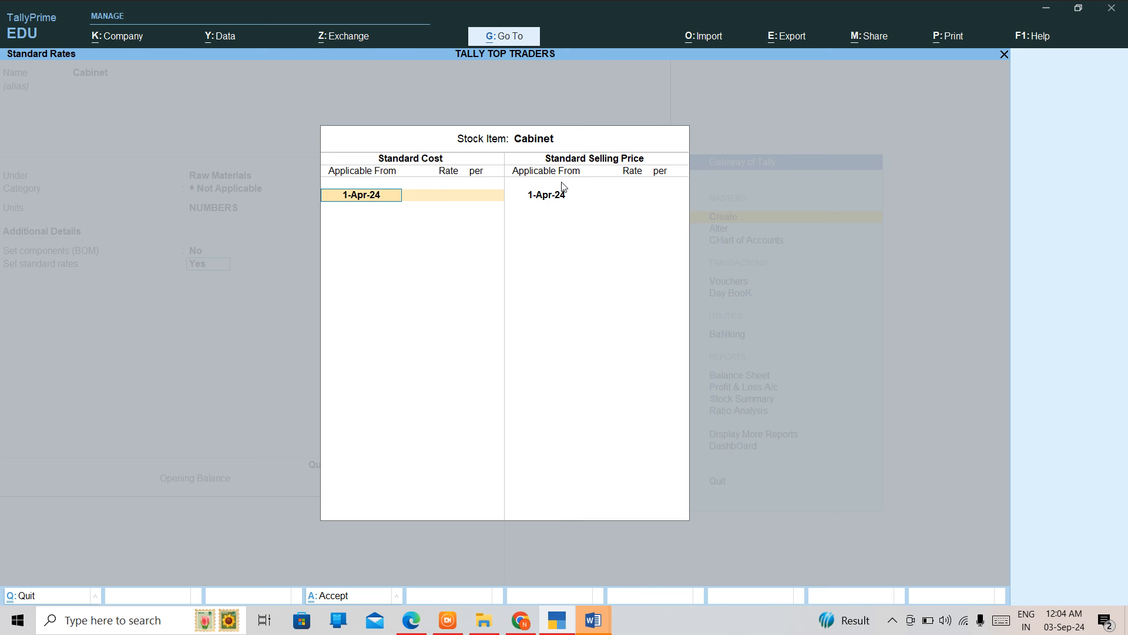
Enter a standard cost of 1100 per NUMBERS from 1-Apr-24 without a selling price, and save the Cabinet stock item.
key(Return)
text(1100)
key(Return)
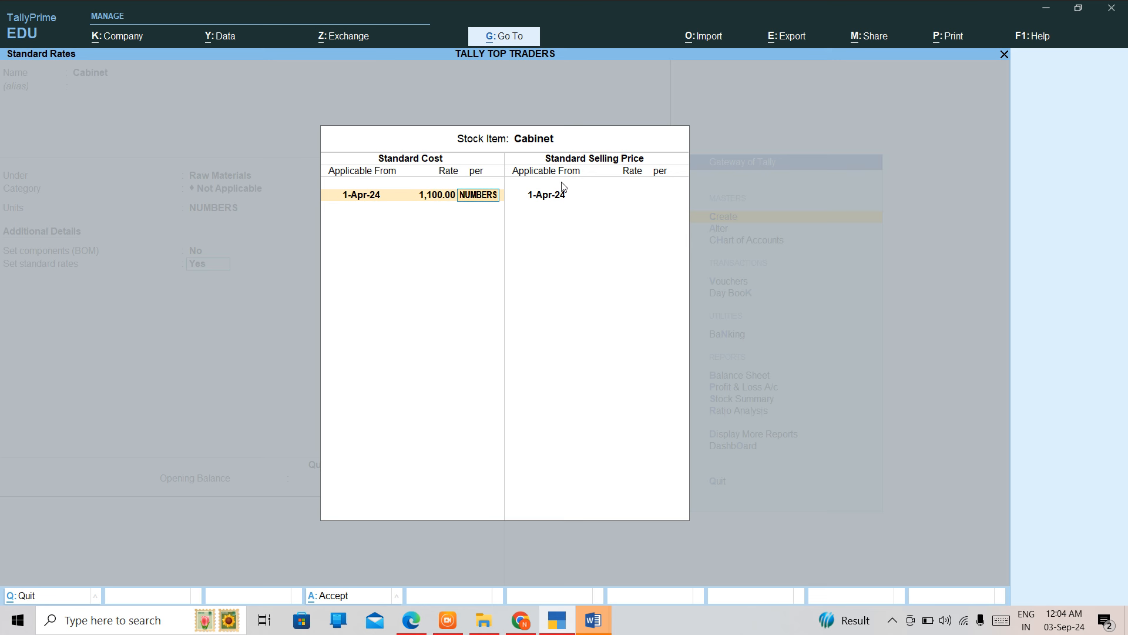
key(Return)
key(Return)
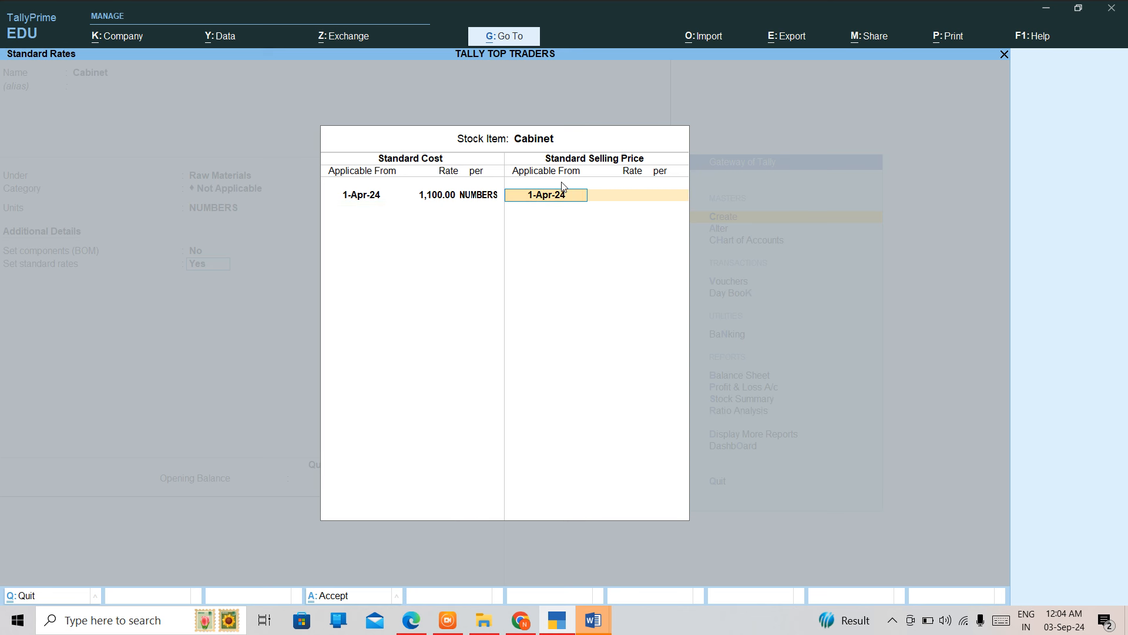
key(ctrl+a)
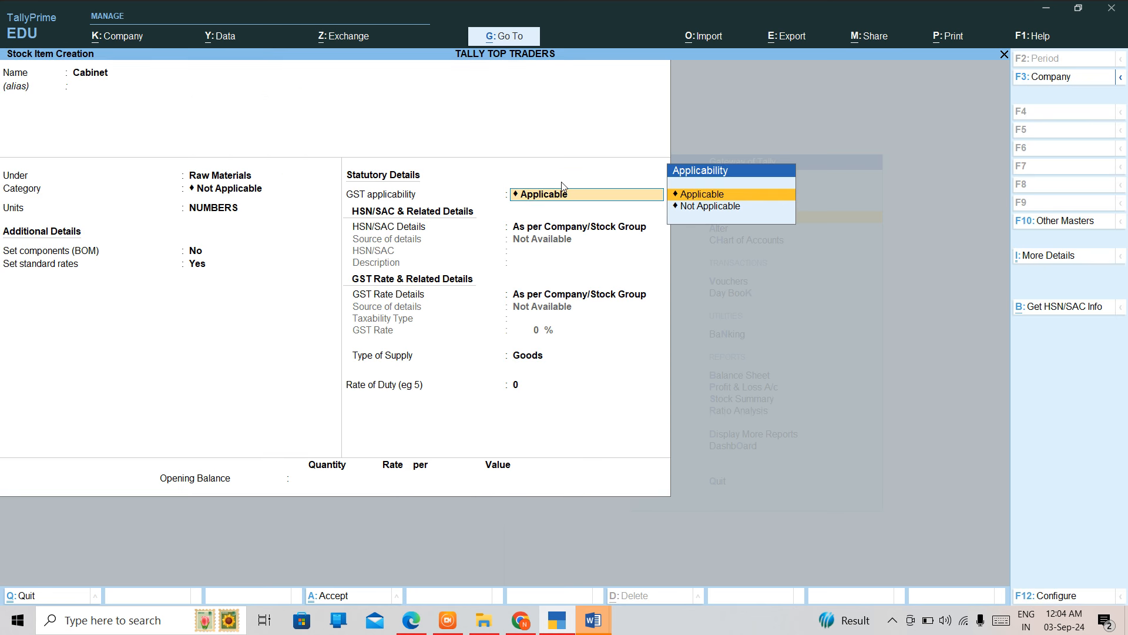
key(ctrl+a)
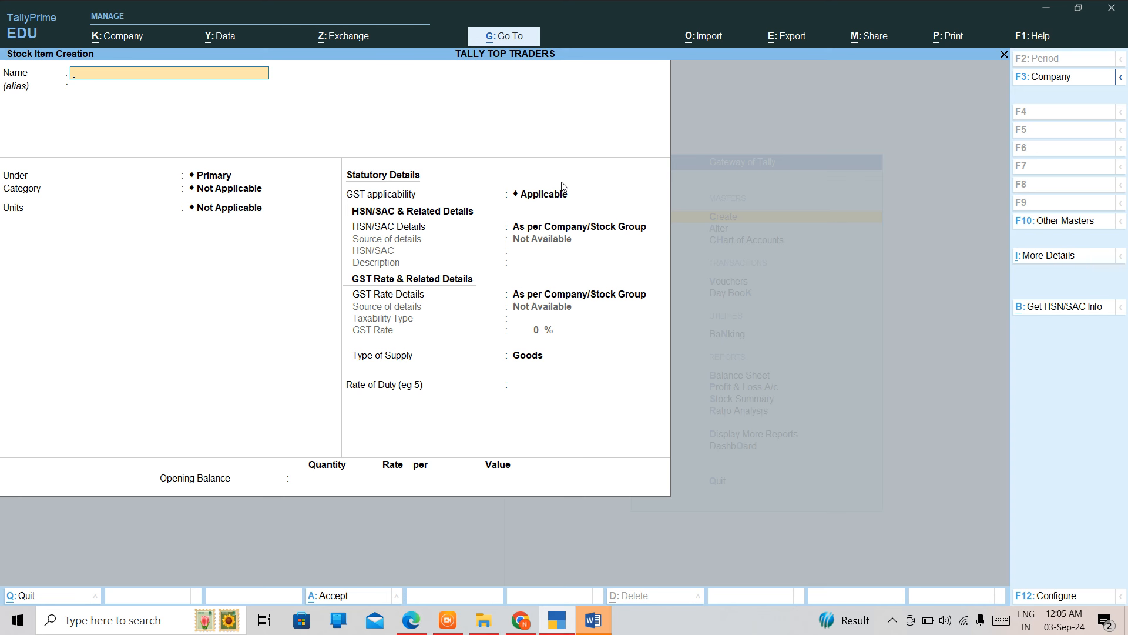
Name the new stock item MONITOR without an alias and place it under the Raw Materials group.
text(MONITOR)
key(Return)
key(Return)
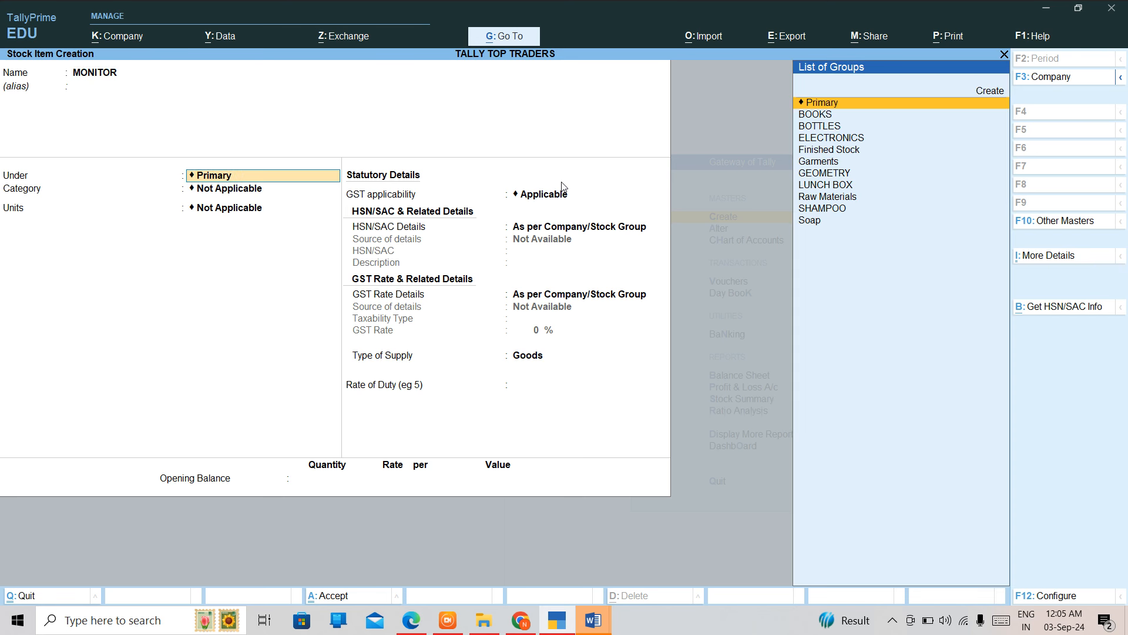
key(Down)
key(Down)
key(Down)
key(Down)
key(Down)
key(Down)
key(Down)
key(Down)
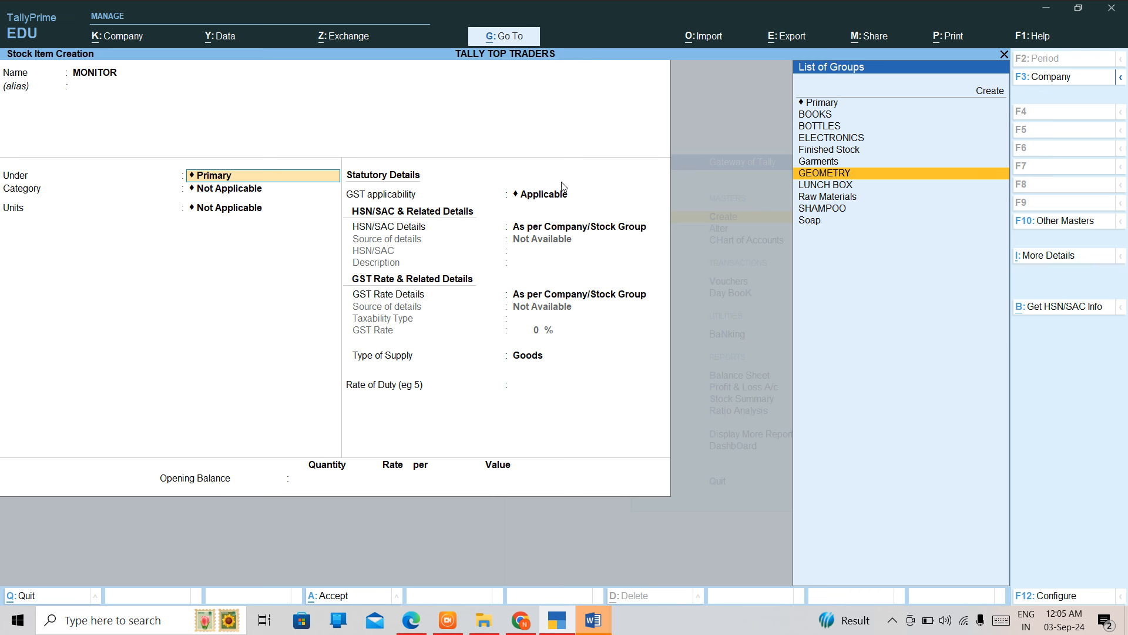
key(Return)
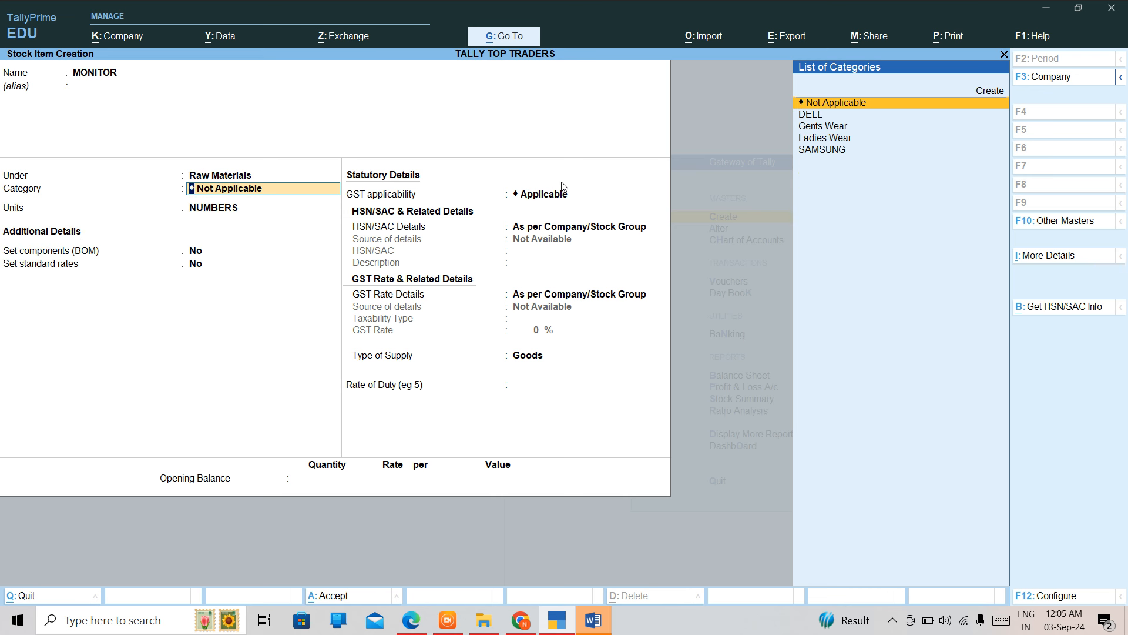
Leave MONITOR's category as Not Applicable and set its unit to PCS, keeping components (BOM) at No.
key(Return)
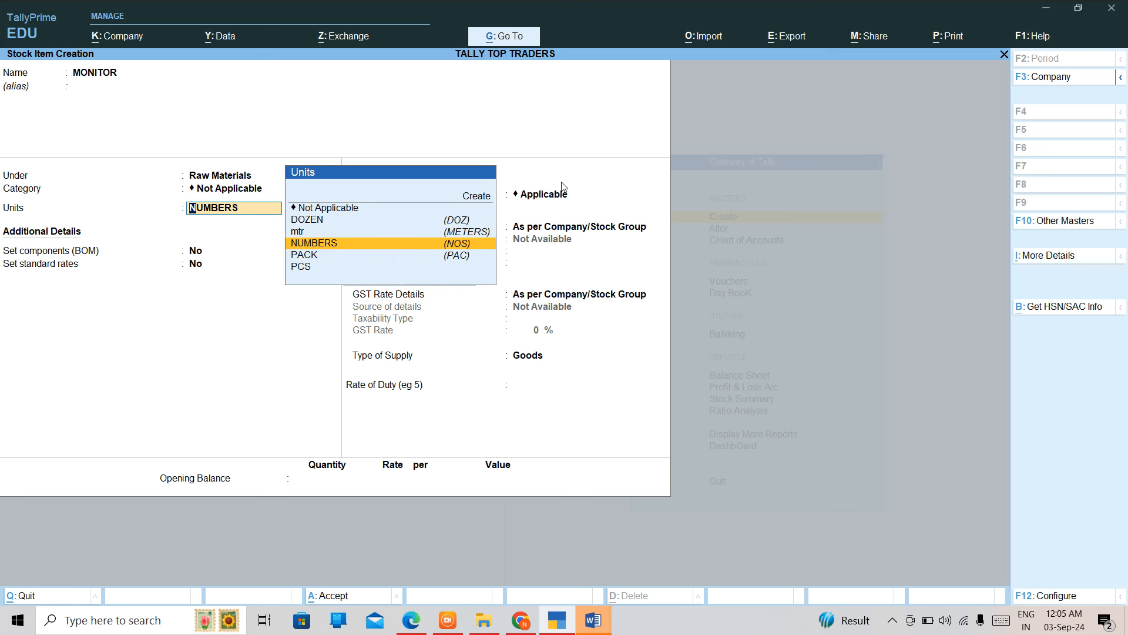
key(Down)
key(Return)
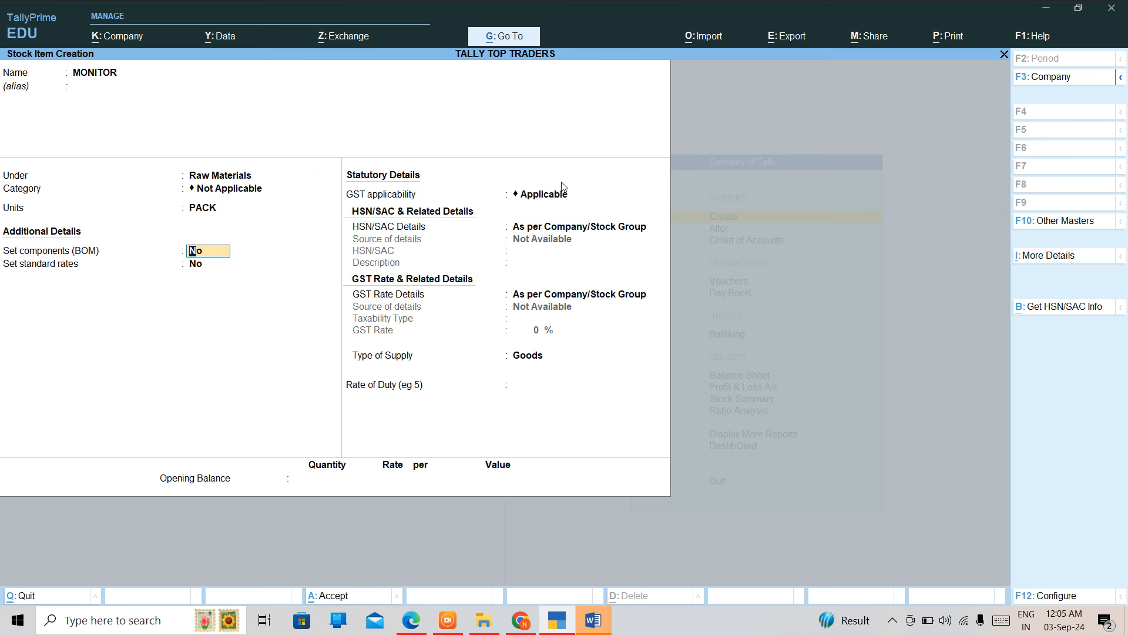
key(BackSpace)
key(Down)
key(Return)
key(Return)
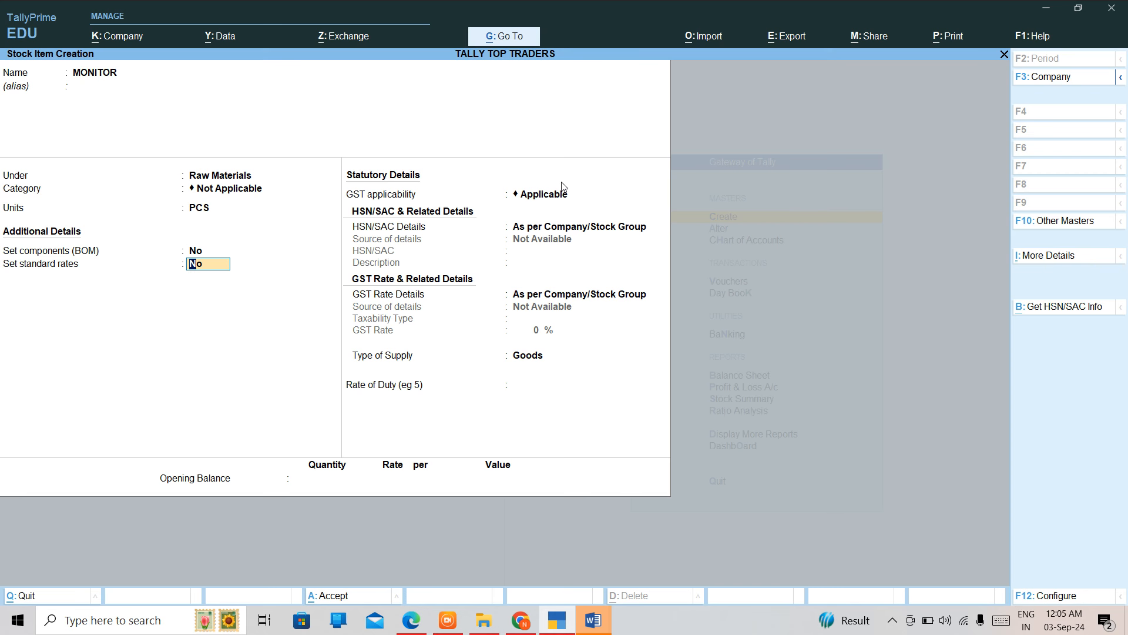
Turn on standard rates for MONITOR and enter a standard cost of 2000 per PCS from 1-Apr-24, without a selling price.
text(y)
key(Return)
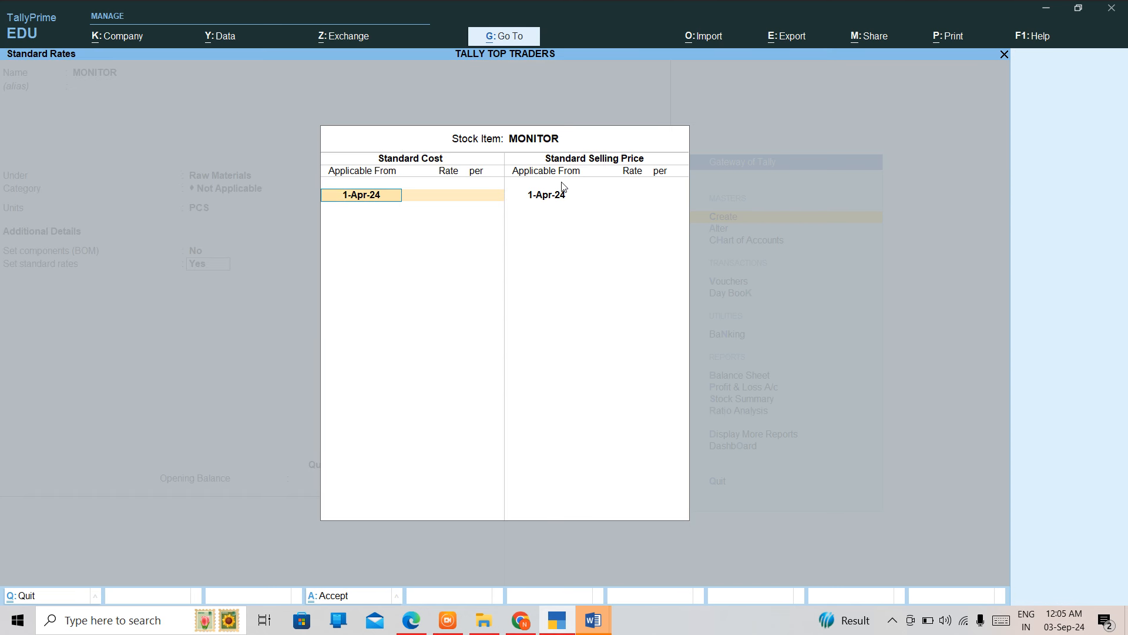
key(Return)
text(2000)
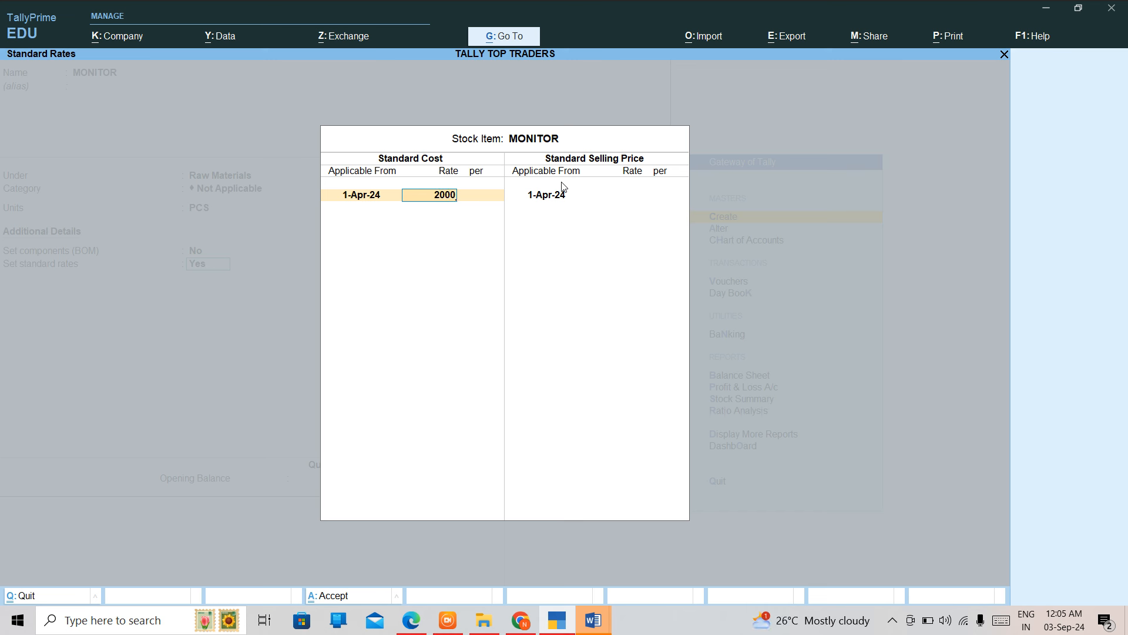
key(Return)
key(Return)
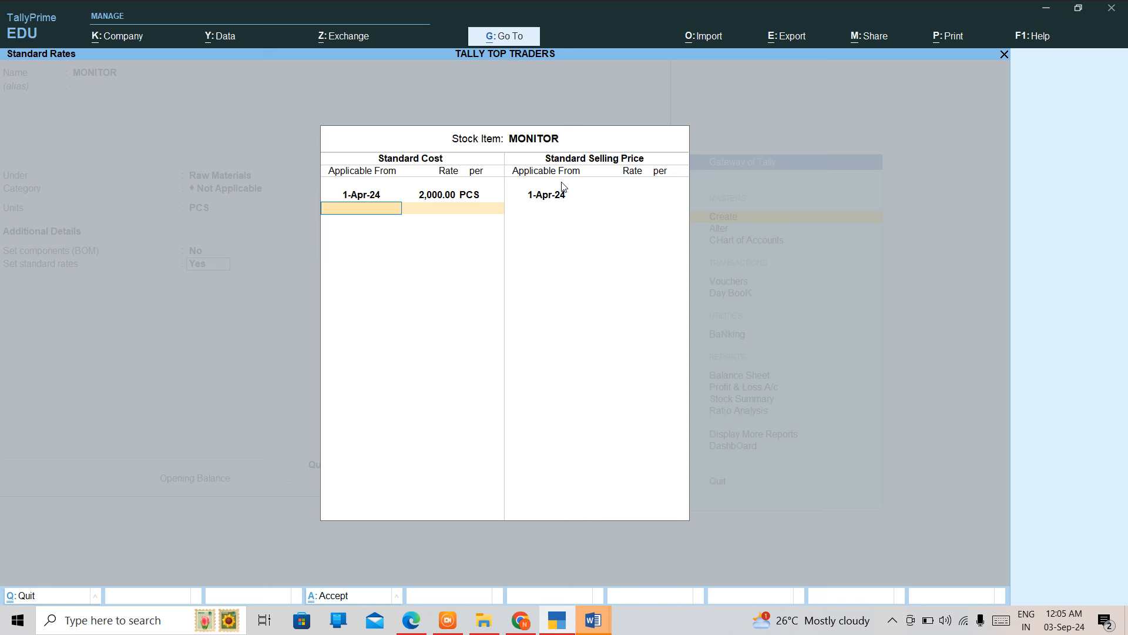
key(Return)
key(Return)
key(Return)
key(Return)
key(Return)
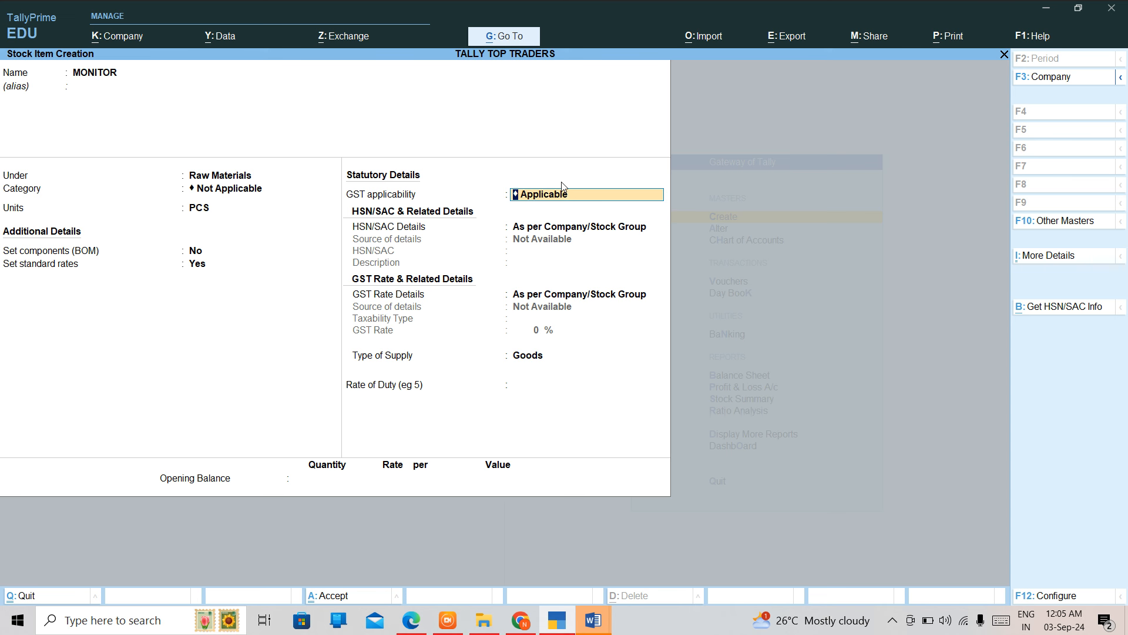
Accept MONITOR's default GST details, leave its opening balance empty and save the stock item.
key(Return)
key(Return)
key(Return)
key(Return)
key(Return)
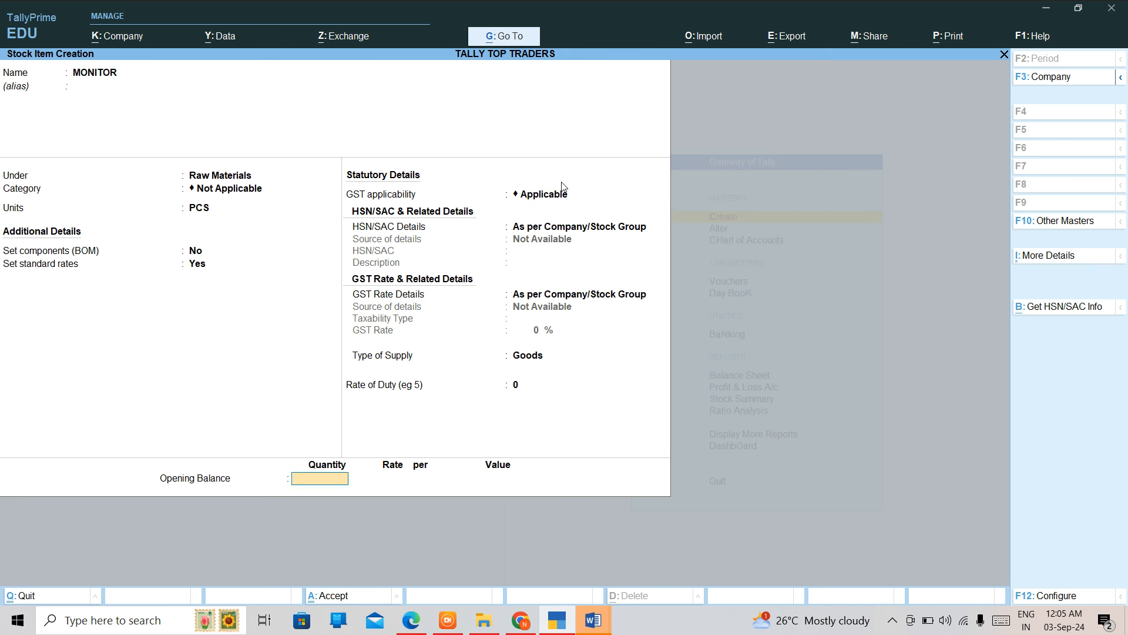
key(Return)
key(Return)
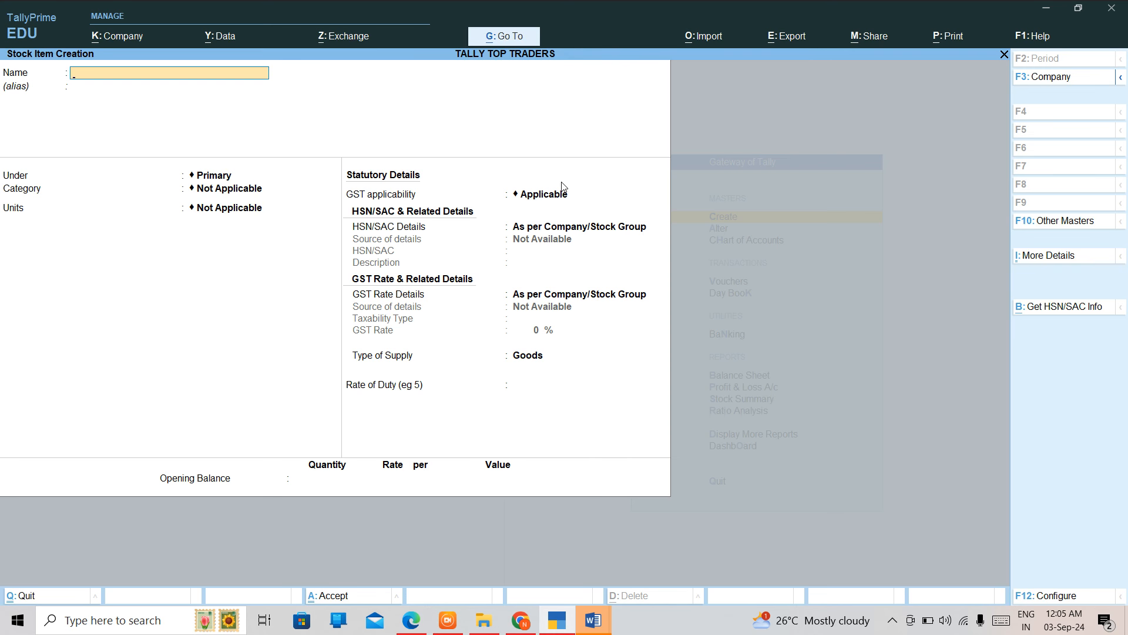
Name the new stock item HARD DISK under Raw Materials, with category Not Applicable, unit PCS and components (BOM) at No.
text(HARD DISK)
key(Return)
key(Return)
text(R)
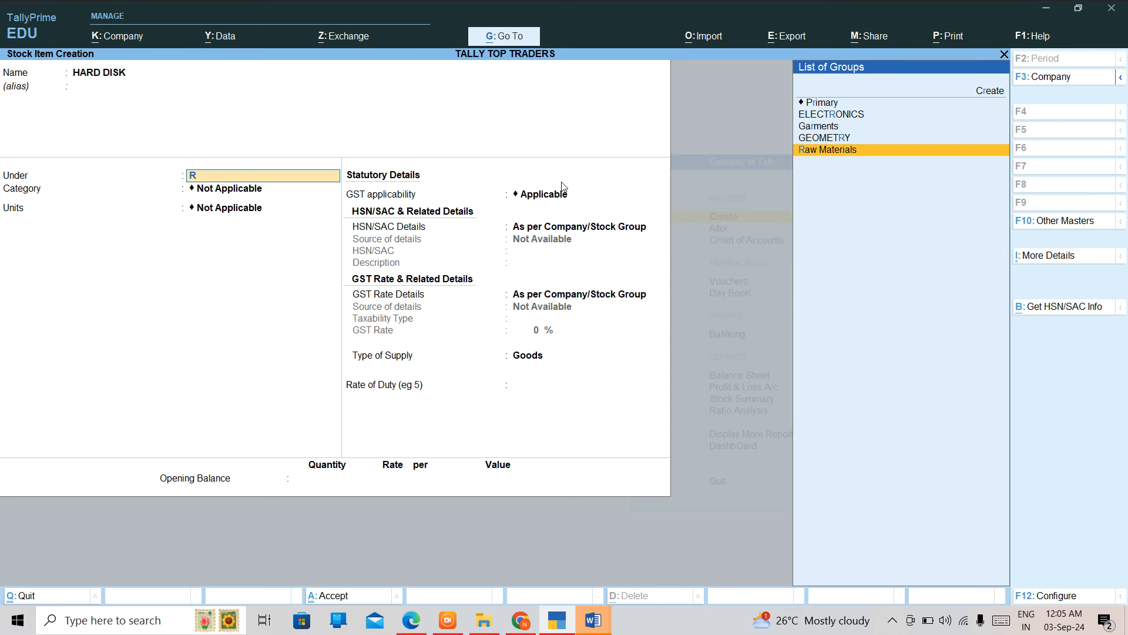
key(Return)
key(Return)
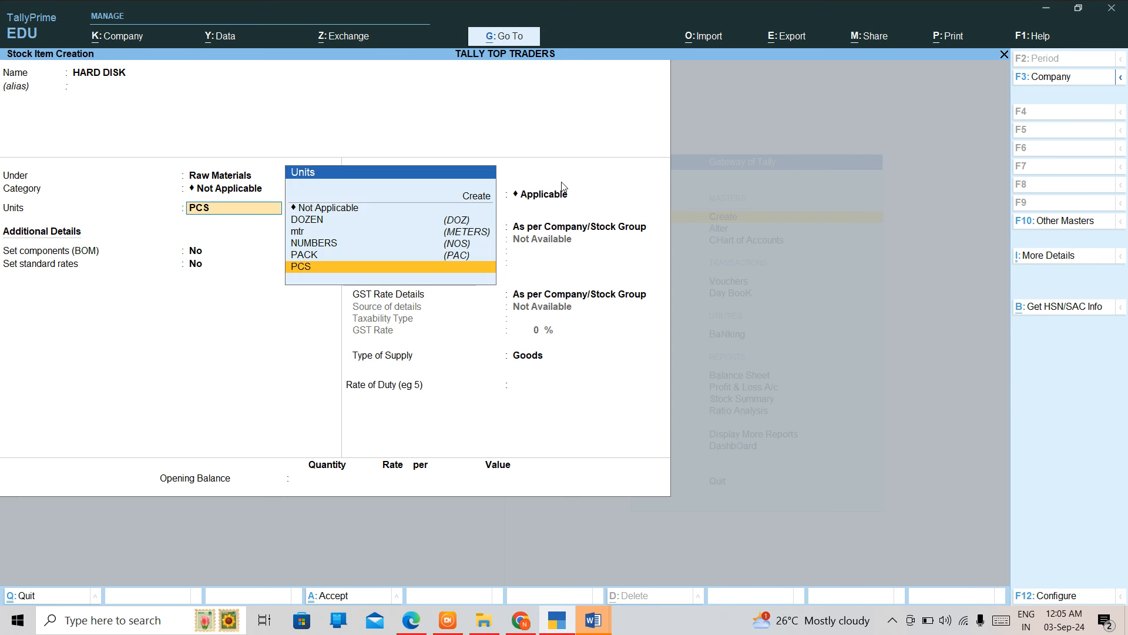
key(Return)
key(Return)
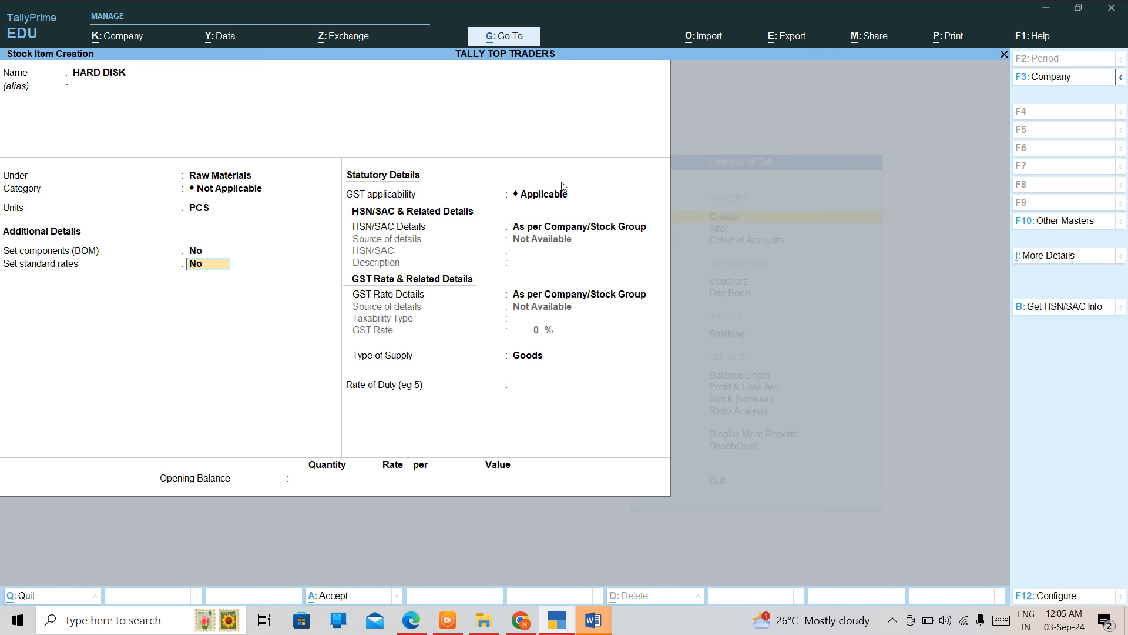
Turn on standard rates for HARD DISK, enter a standard cost of 2500 from 1-Apr-24, and save the item.
key(y)
key(Return)
key(Return)
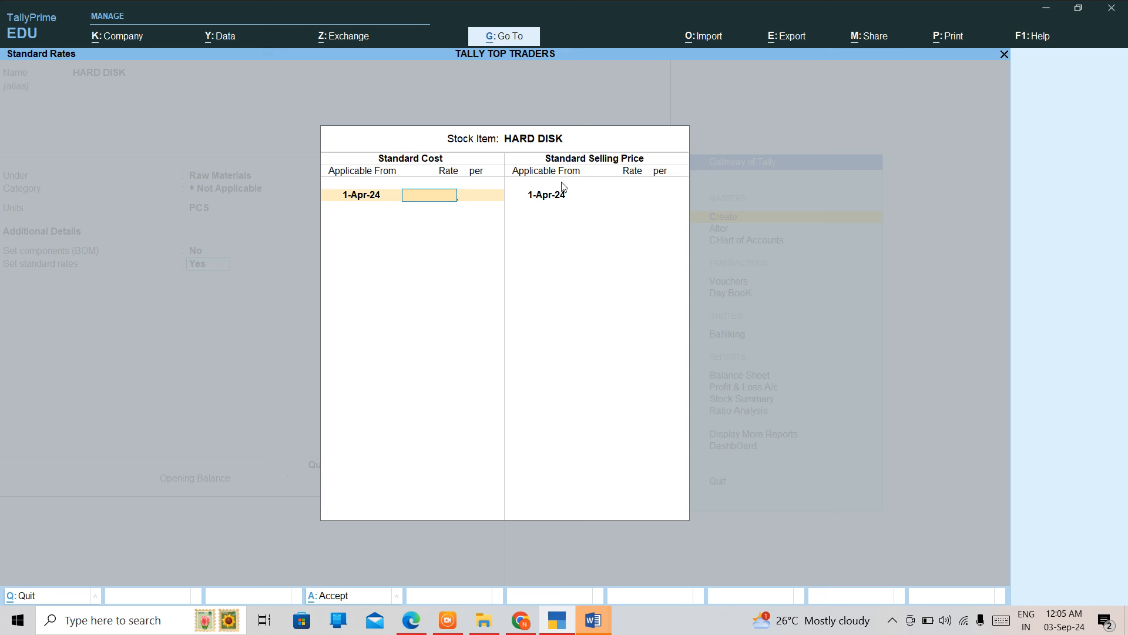
text(2500)
key(Return)
key(Return)
key(Return)
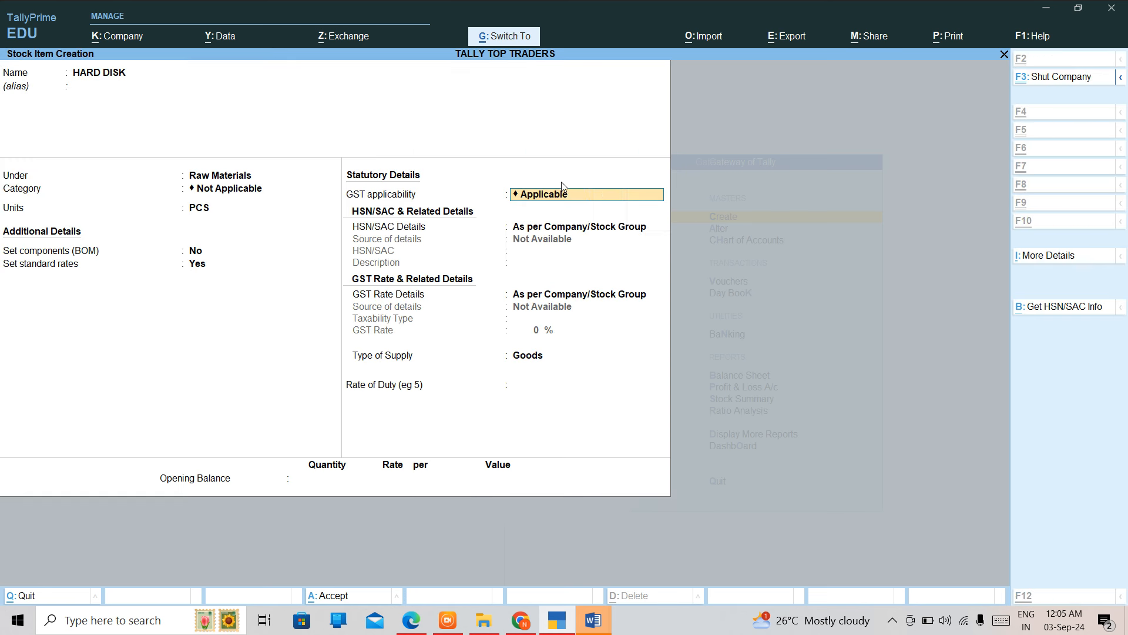
key(ctrl+a)
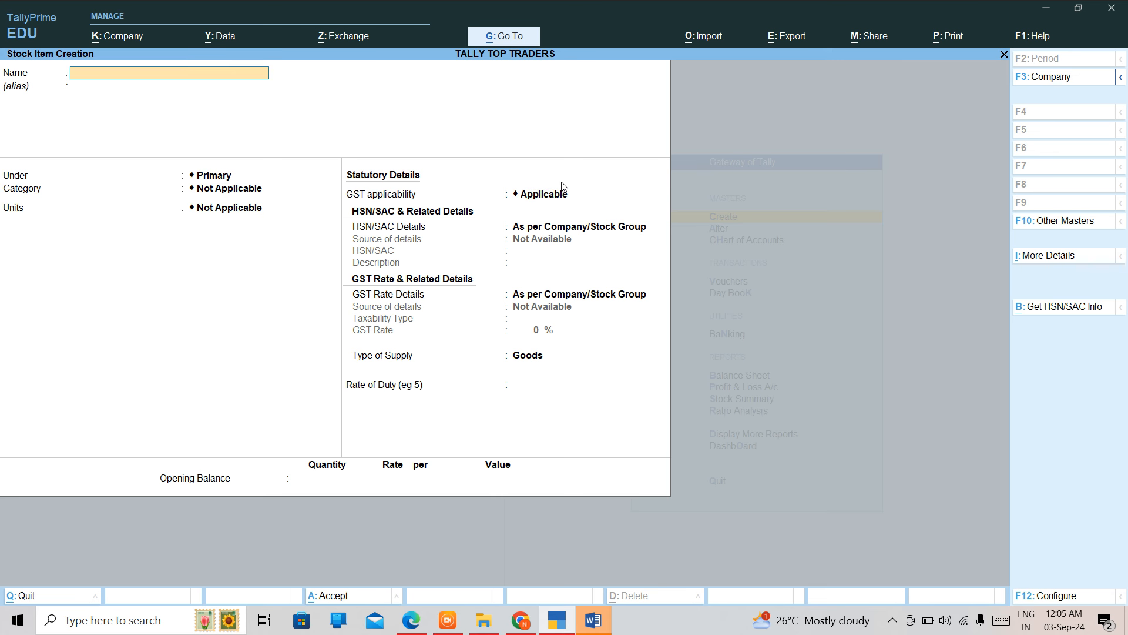
Name the new stock item RAM without an alias and place it under the Raw Materials group.
text(RAM)
key(Return)
key(Return)
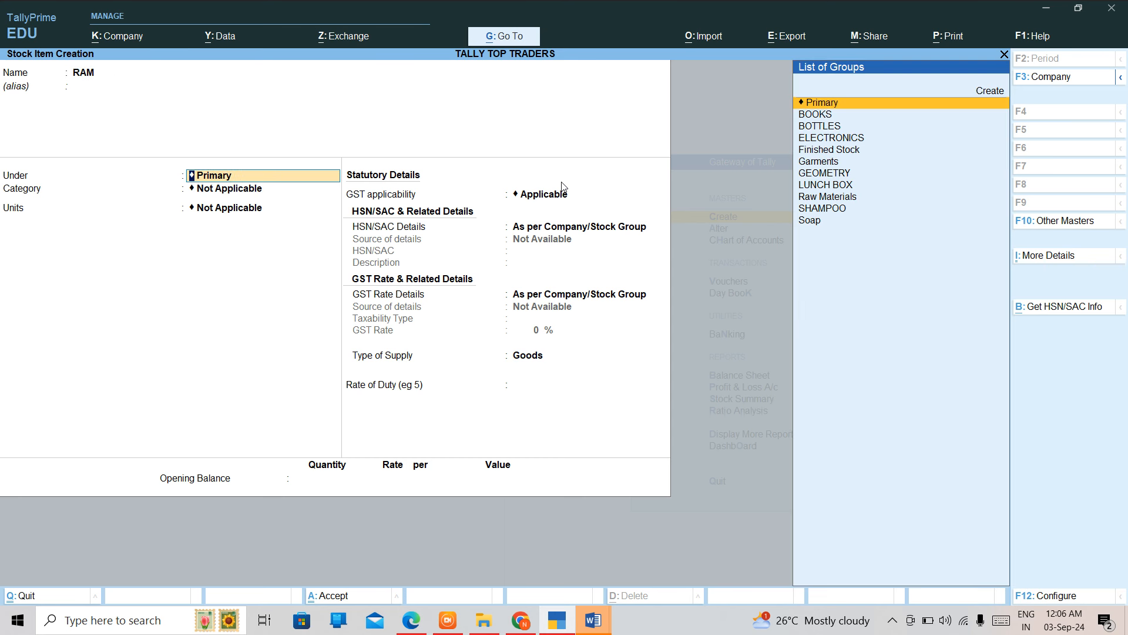
text(r)
key(Return)
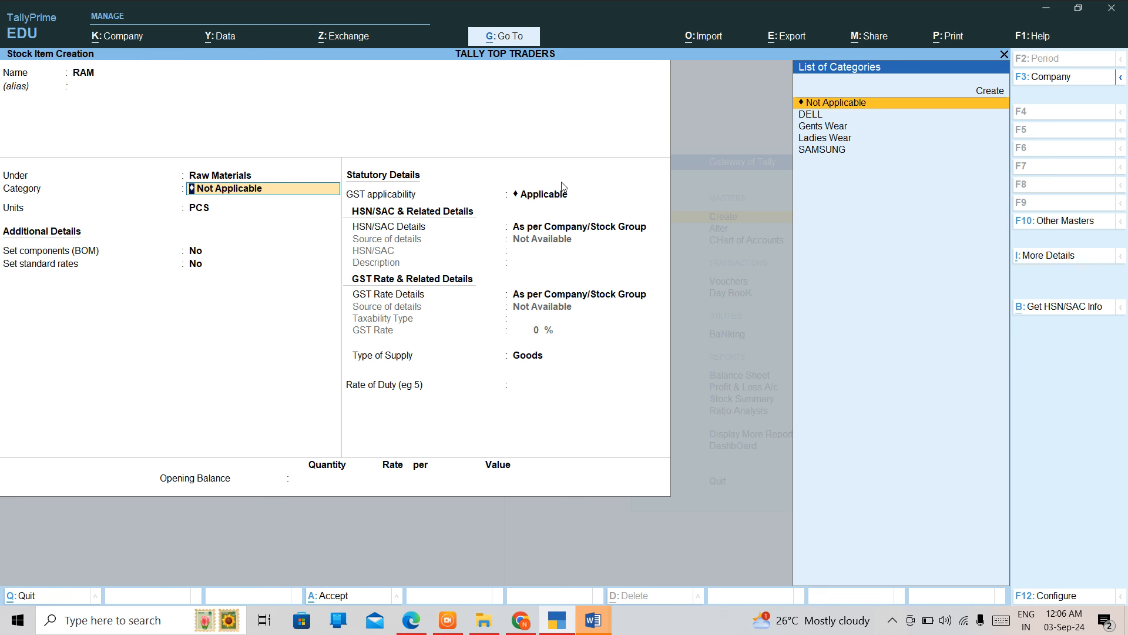
Leave RAM's category as Not Applicable and its unit as PCS, and save the item without standard rates.
key(Down)
key(Up)
key(Return)
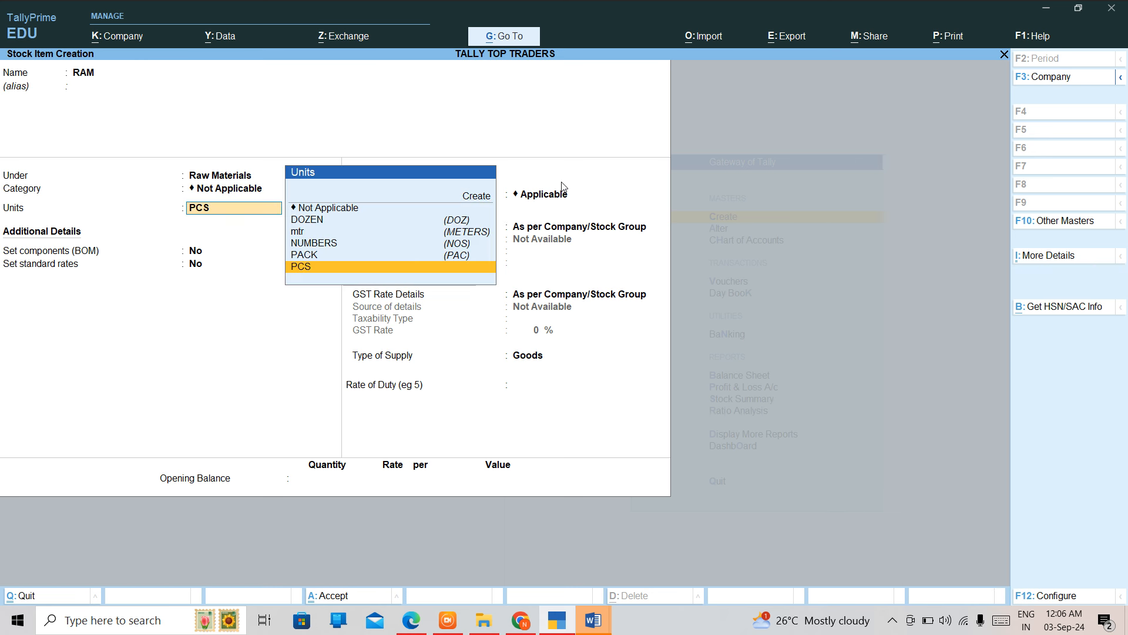
key(Return)
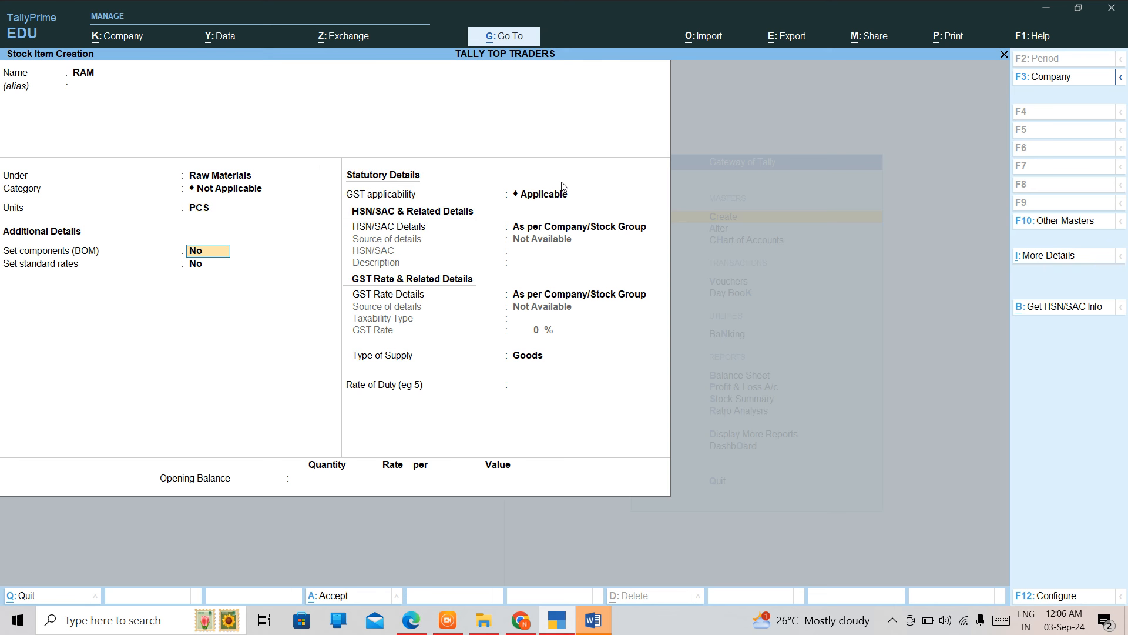
key(ctrl)
key(ctrl+a)
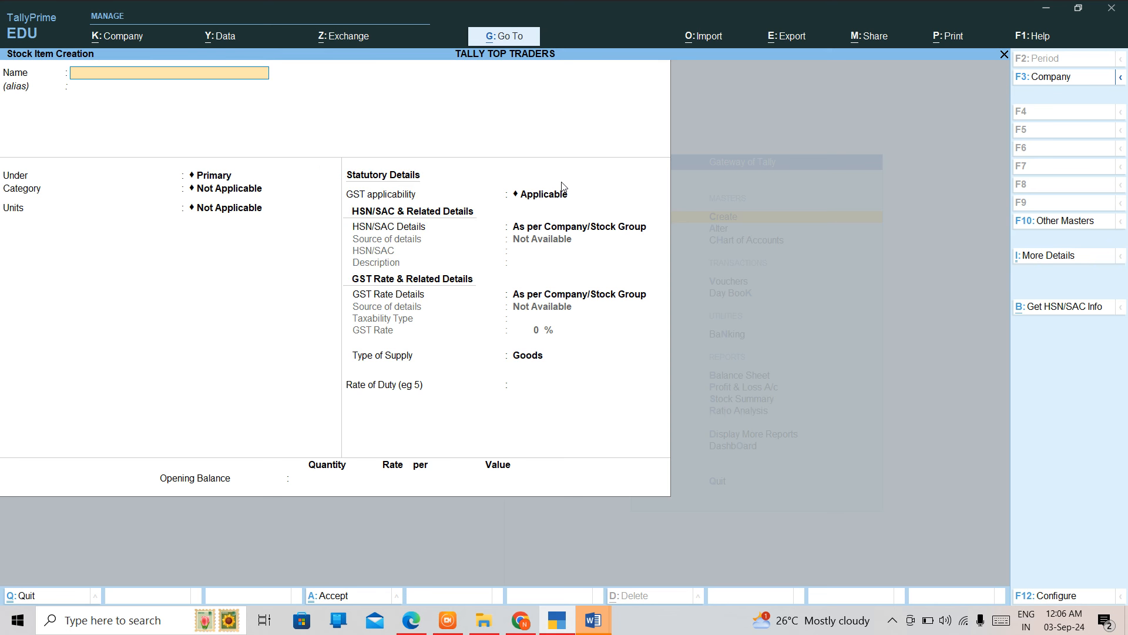
Name the new stock item WIRE without an alias and place it under the Raw Materials group.
text(WIRE)
key(Return)
key(Return)
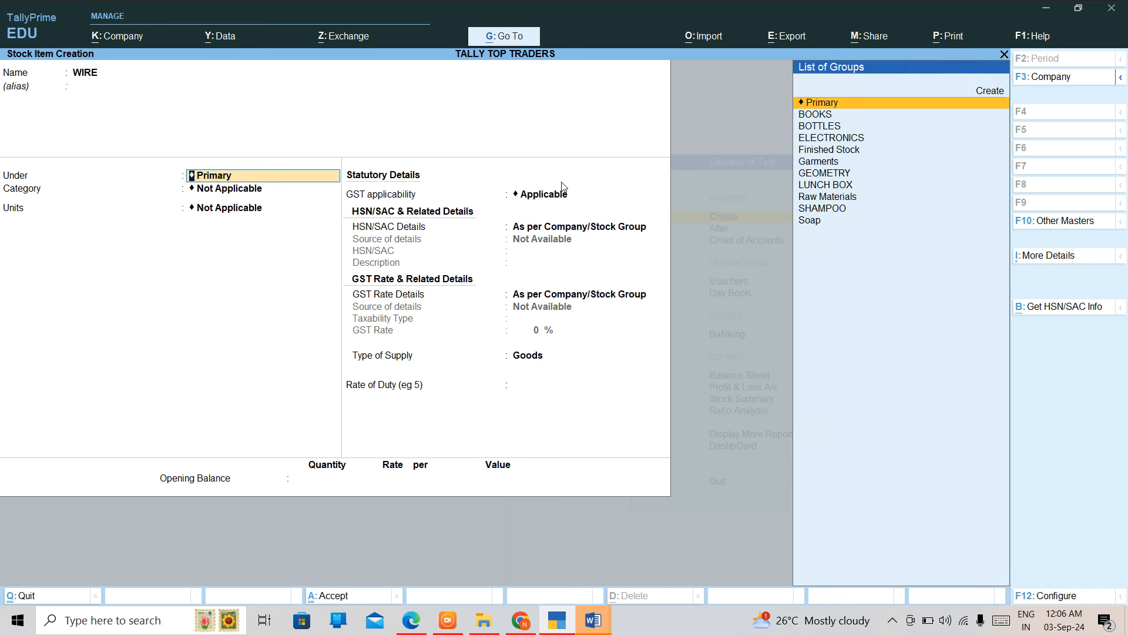
text(r)
key(Return)
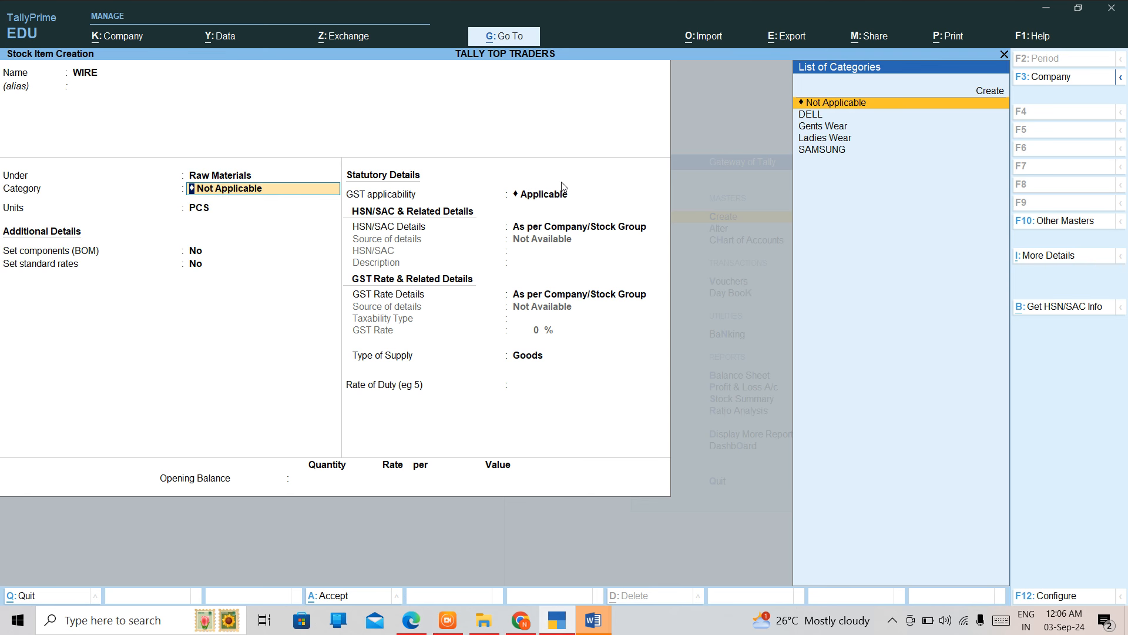
Leave WIRE's category as Not Applicable and set its unit to mtr, keeping components (BOM) at No.
key(Return)
key(Up)
key(Up)
key(Up)
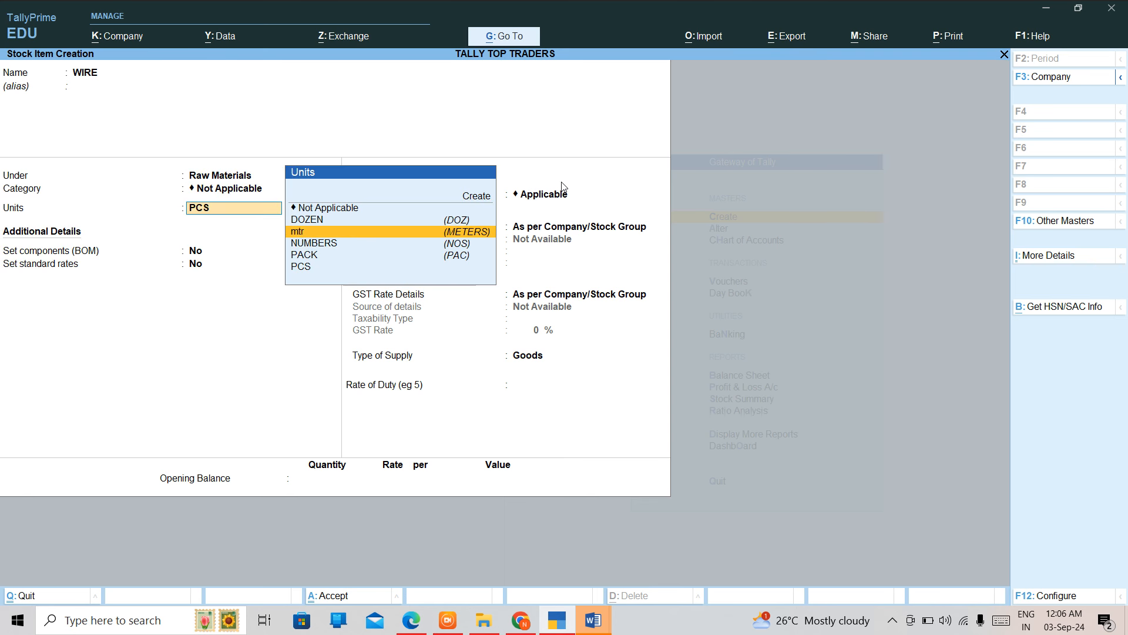
key(Return)
key(Return)
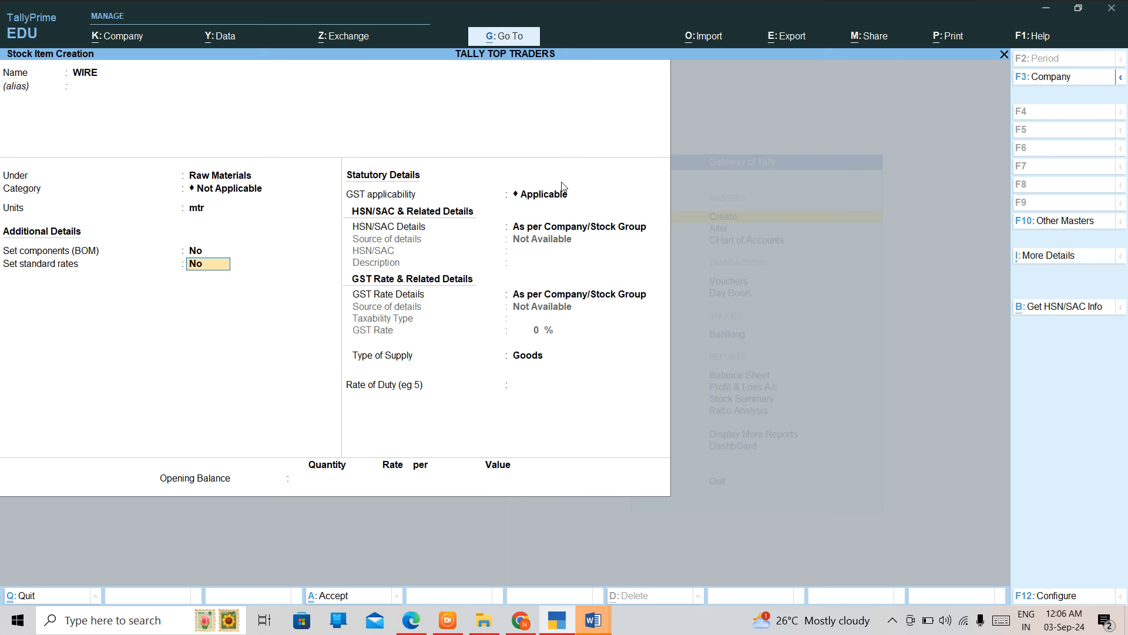
Turn on standard rates for WIRE, enter a standard cost of 5500 per mtr from 1-Apr-24, and save the item.
text(y)
key(Return)
key(Return)
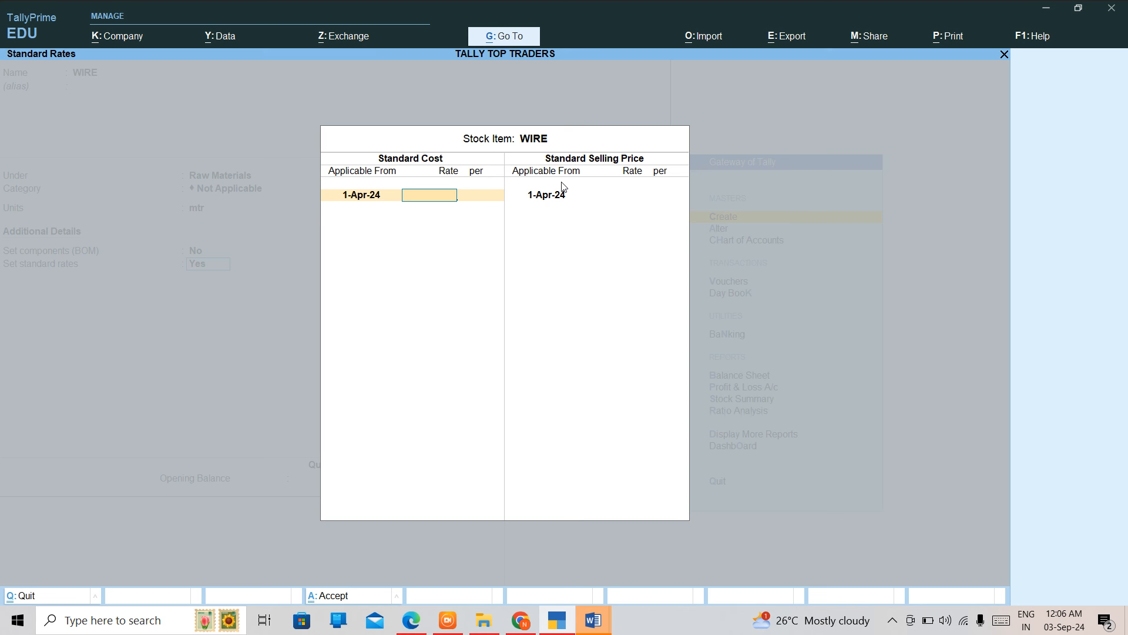
text(5500)
key(Return)
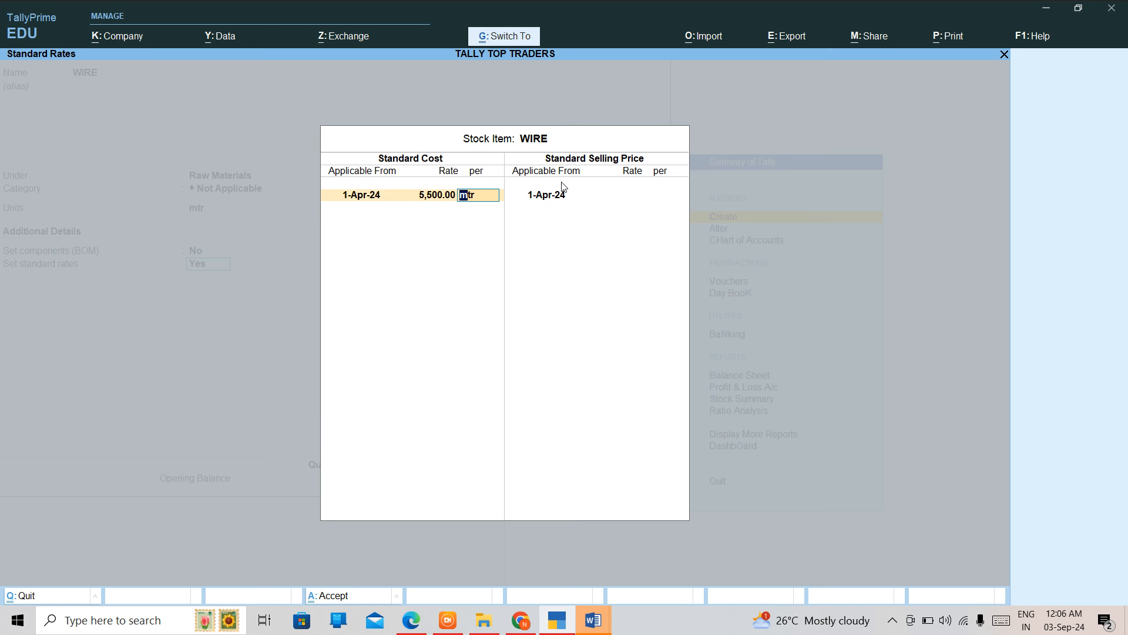
key(ctrl+a)
key(ctrl+a)
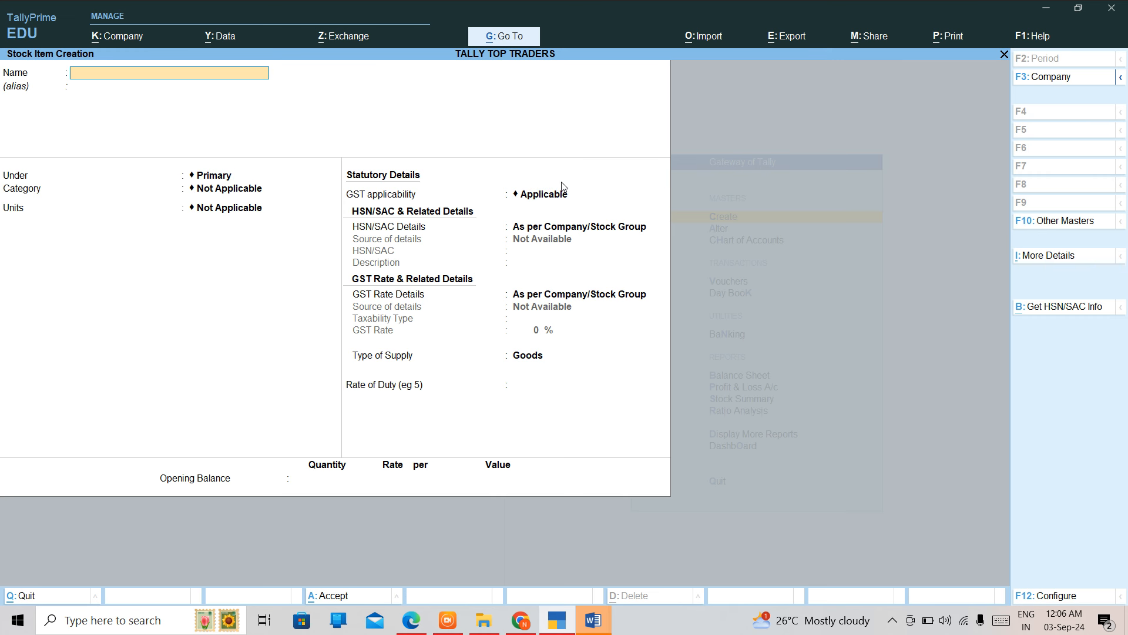
Name the new stock item PROCESSOR without an alias and place it under the Raw Materials group.
text(PROCESSPR)
key(BackSpace)
key(BackSpace)
text(OR)
key(Return)
text(r)
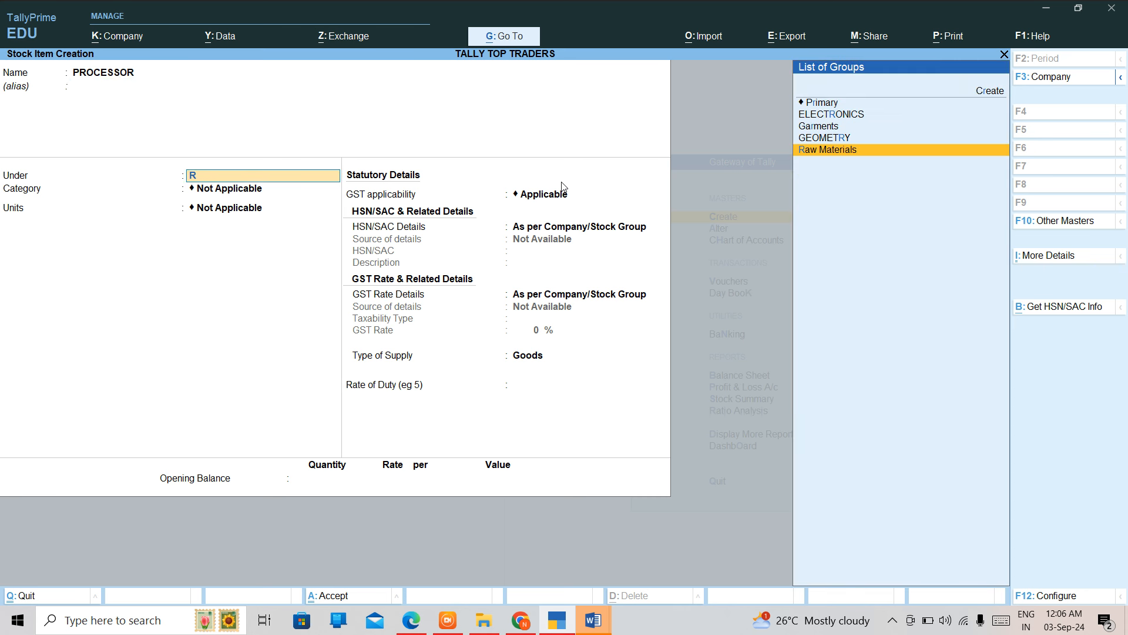
key(Return)
Leave PROCESSOR's category as Not Applicable and set its unit to NUMBERS, keeping components (BOM) at No.
key(Return)
key(Down)
key(Down)
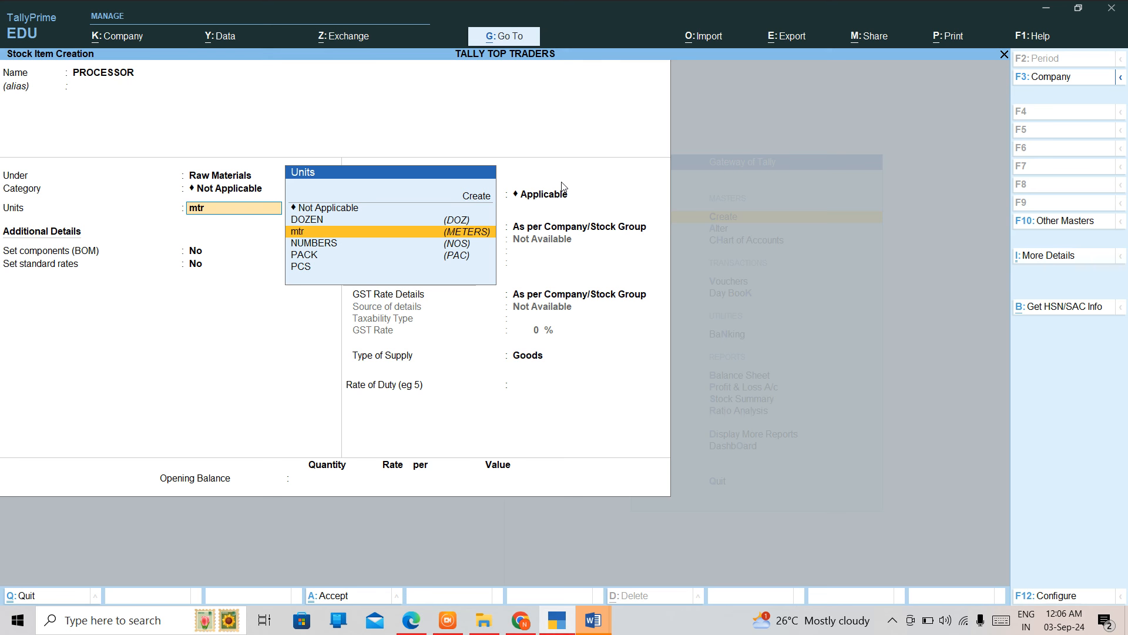
key(Up)
key(Down)
key(Down)
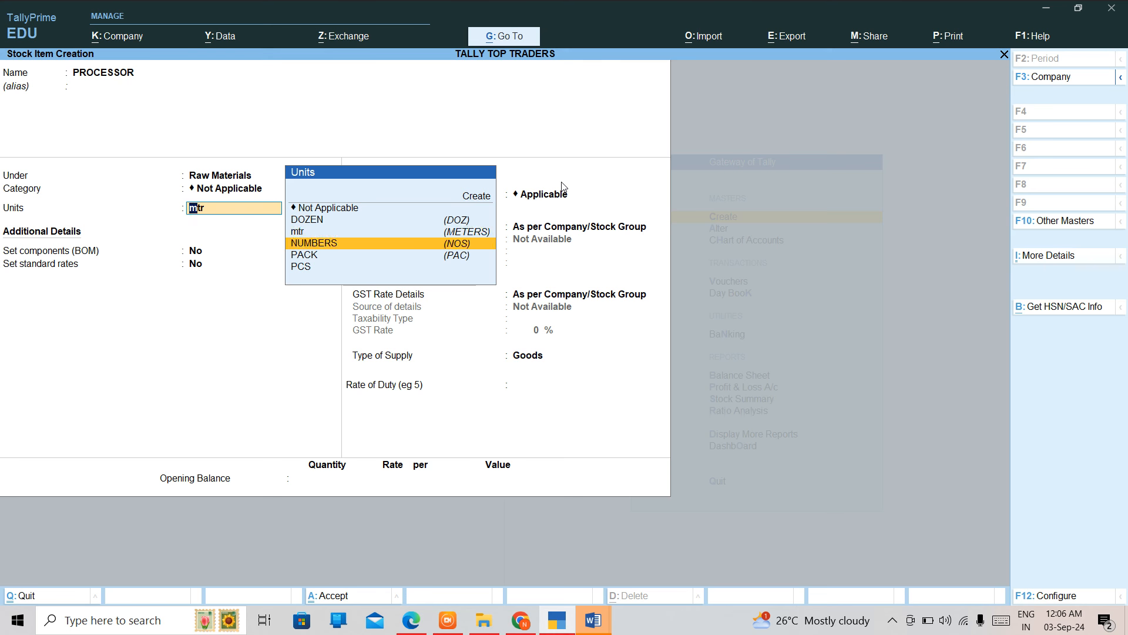
key(Return)
key(Return)
Turn on standard rates for PROCESSOR, enter a standard cost of 6000 per NUMBERS from 1-Apr-24, and save the item.
text(Y)
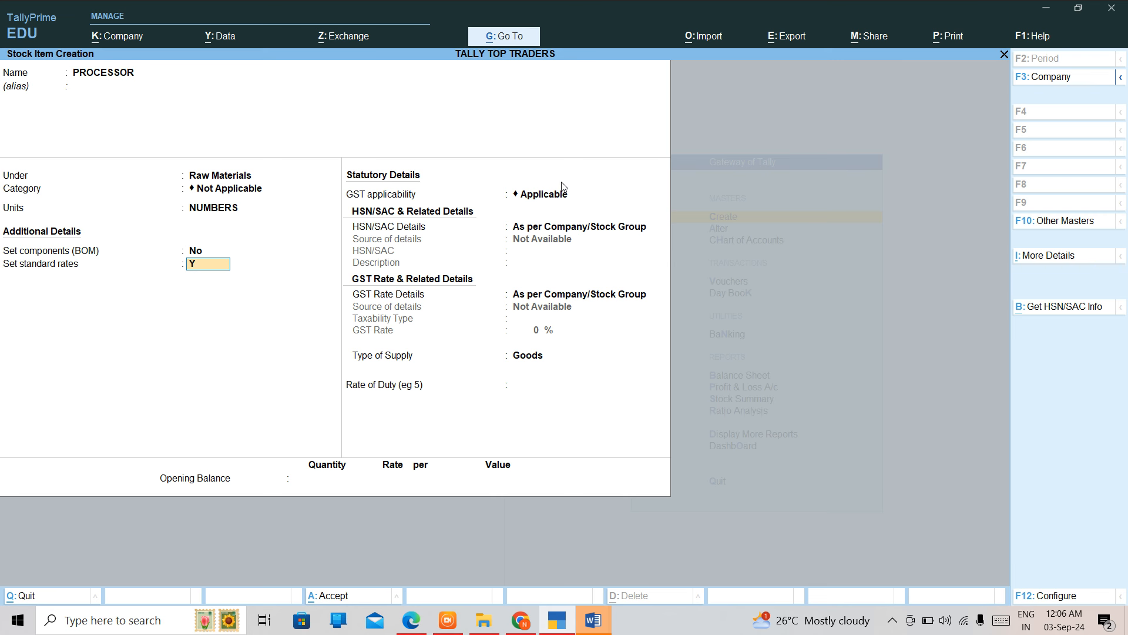
key(Return)
key(ctrl+a)
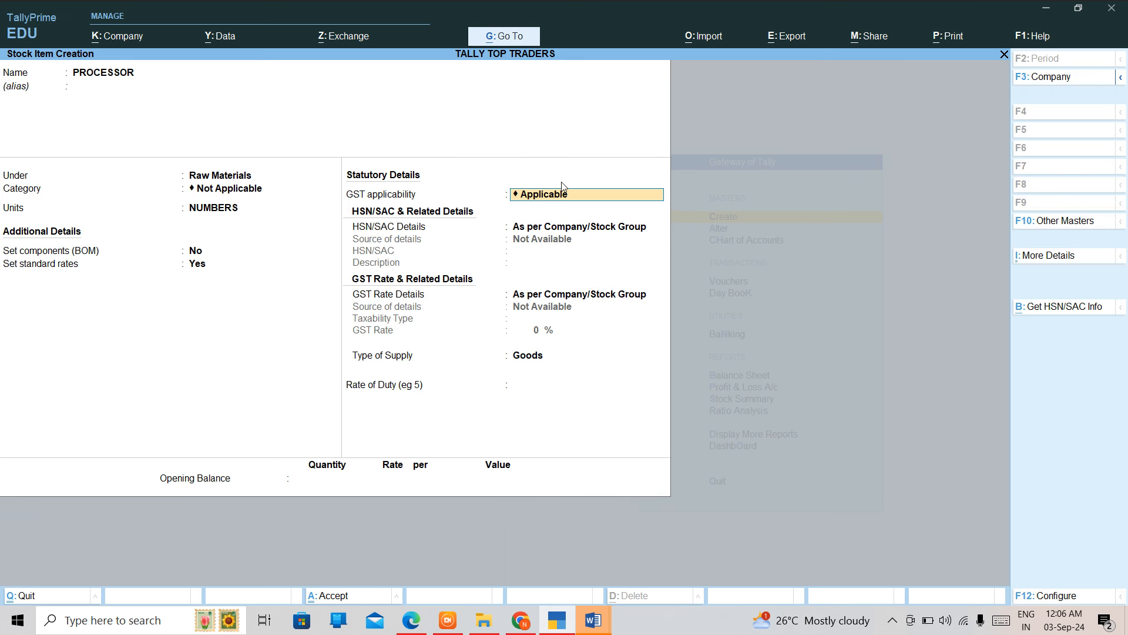
key(BackSpace)
key(Return)
key(Return)
text(6000)
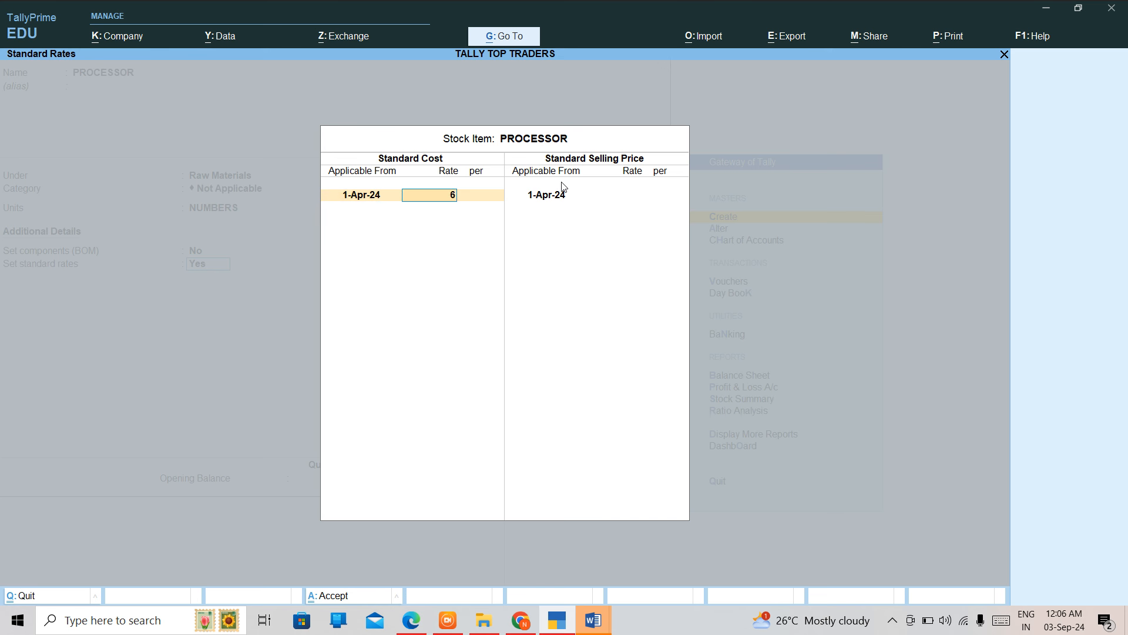
key(Return)
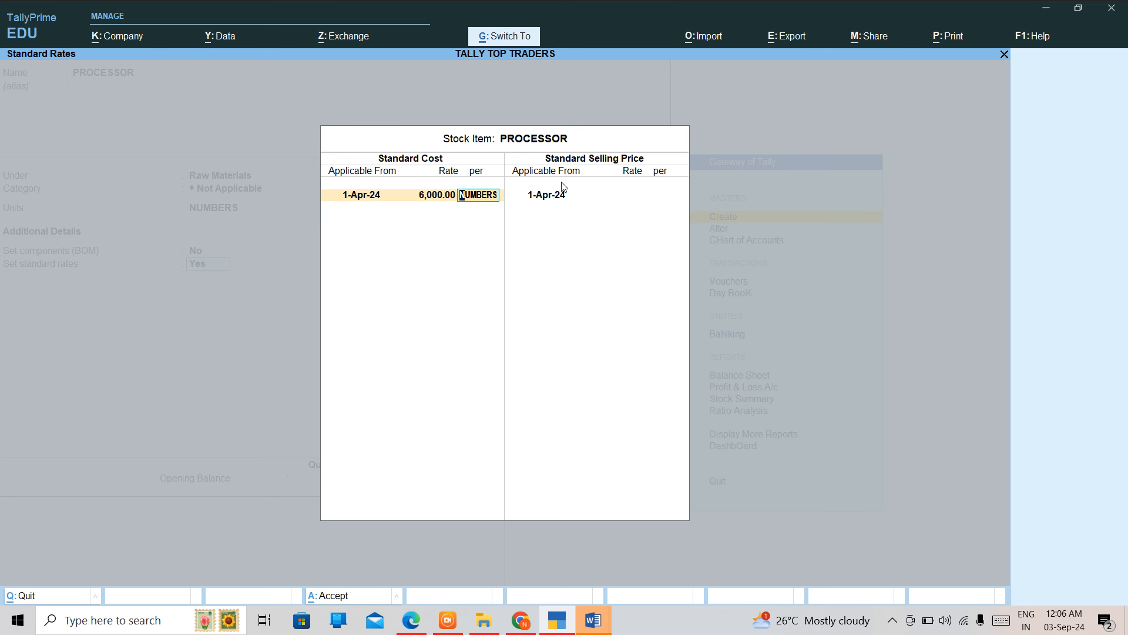
key(ctrl+a)
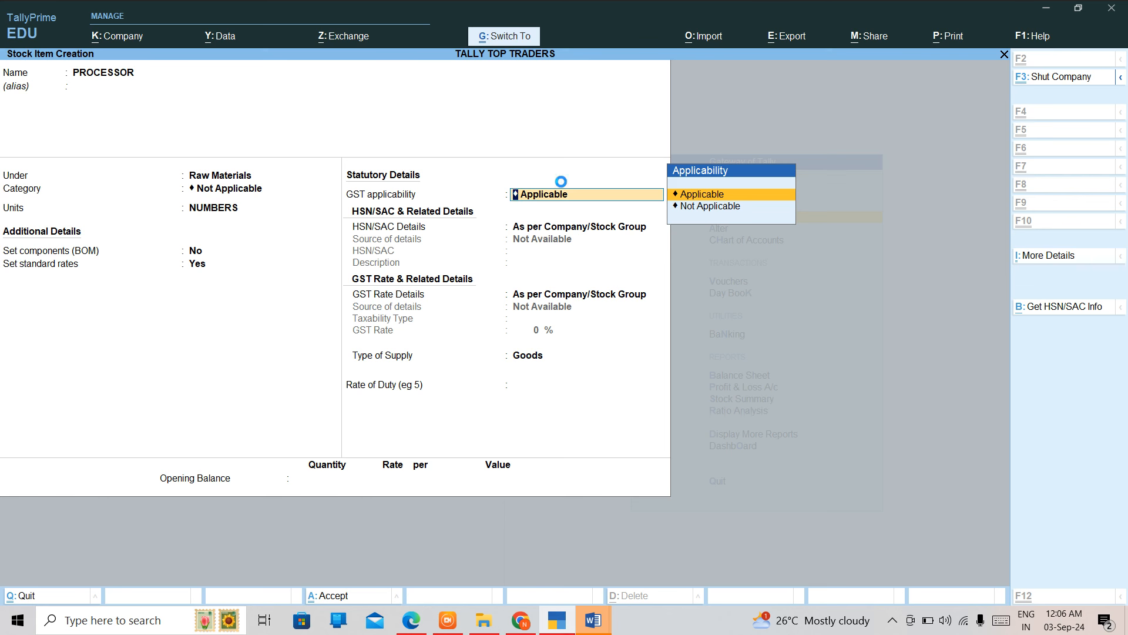
key(ctrl+a)
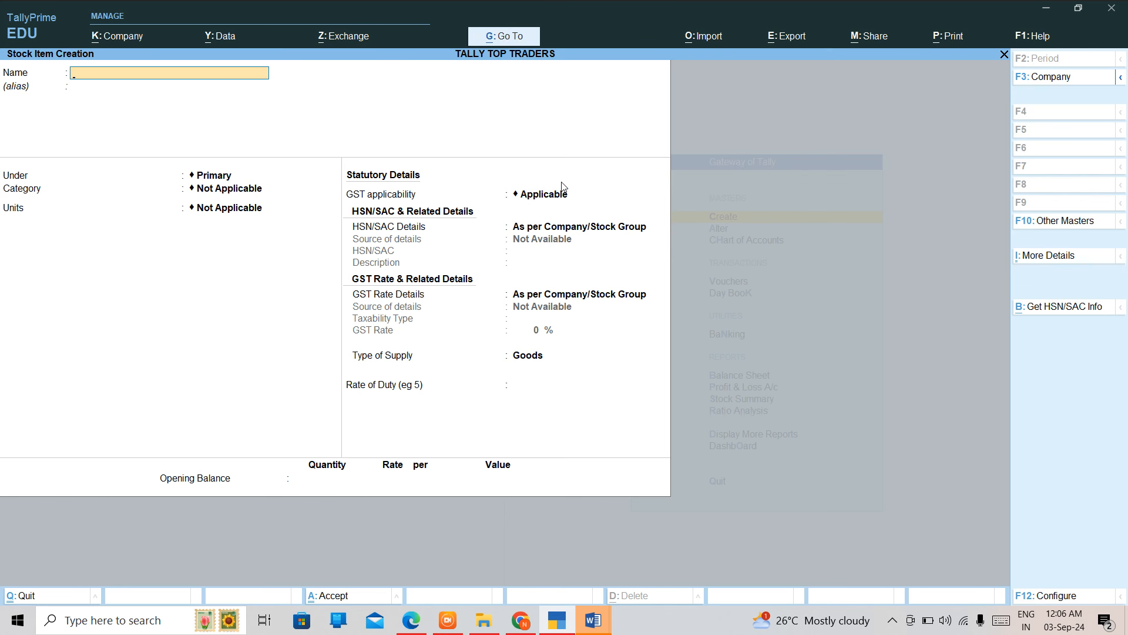
Name the new stock item SMPS without an alias, under Raw Materials, with its category left as Not Applicable.
text(SMPS)
key(Return)
key(Return)
text(r)
key(Return)
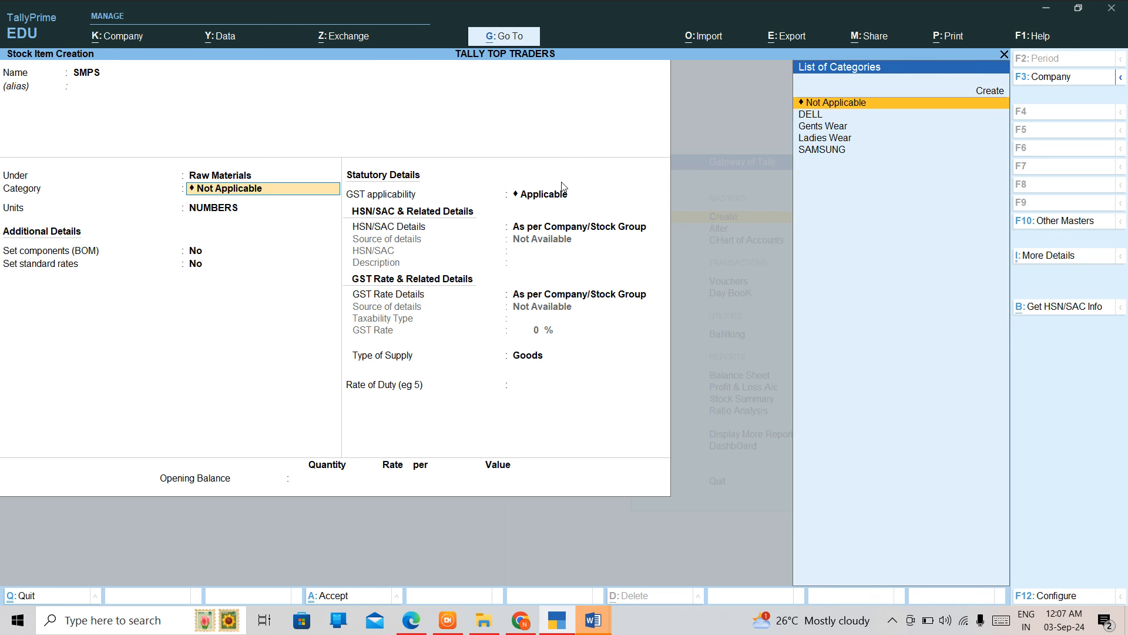
key(Return)
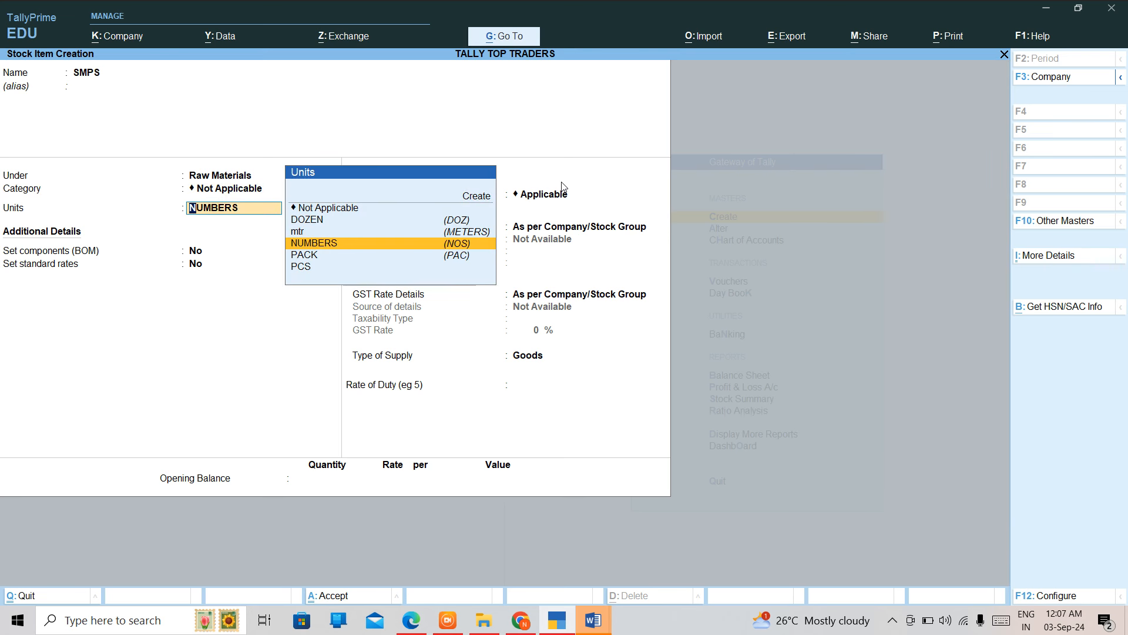
Set the SMPS unit to PCS, keep components (BOM) at No, and turn on standard rates.
text(P)
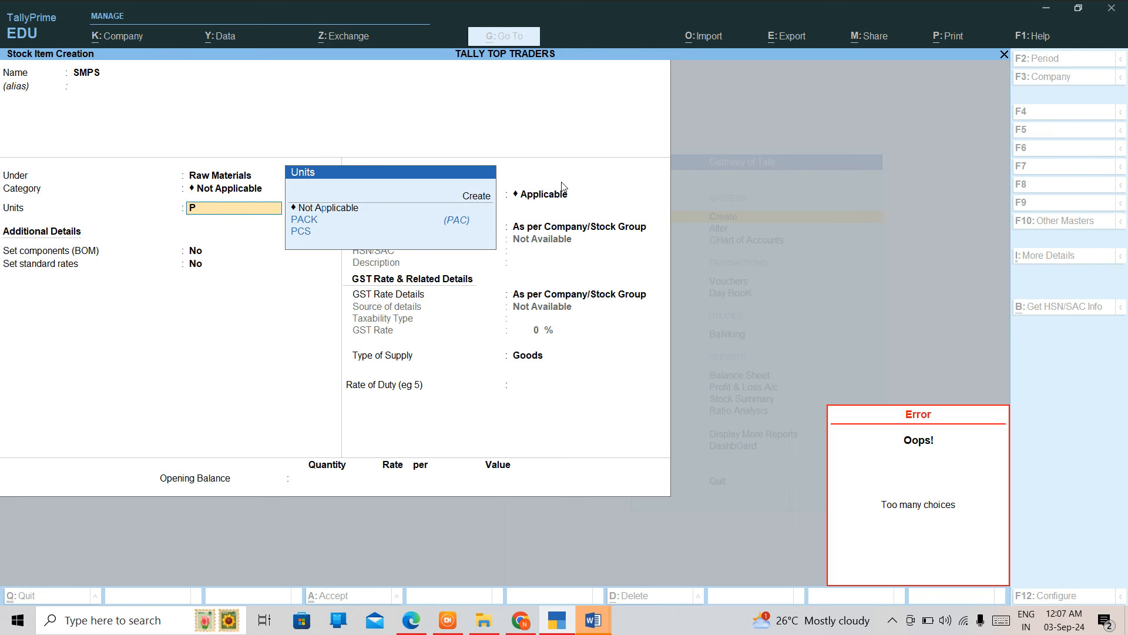
key(Down)
key(Down)
key(Return)
key(Return)
text(y)
key(Return)
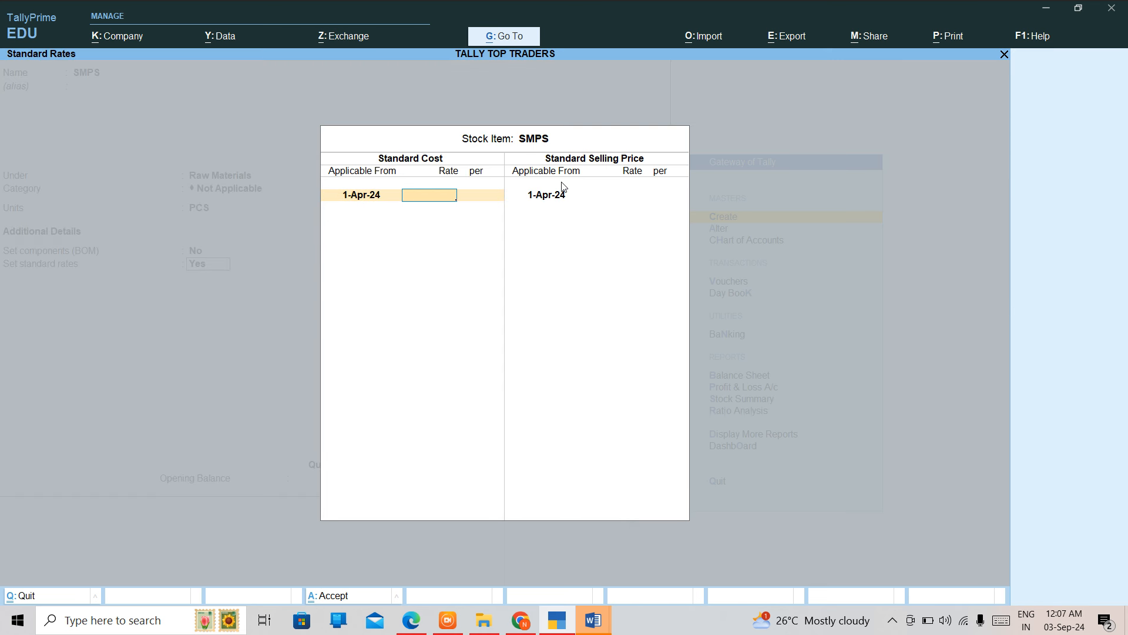
Enter a standard cost of 40 per PCS for SMPS from 1-Apr-24 and save the item.
text(4)
text(0)
key(Return)
key(ctrl+a)
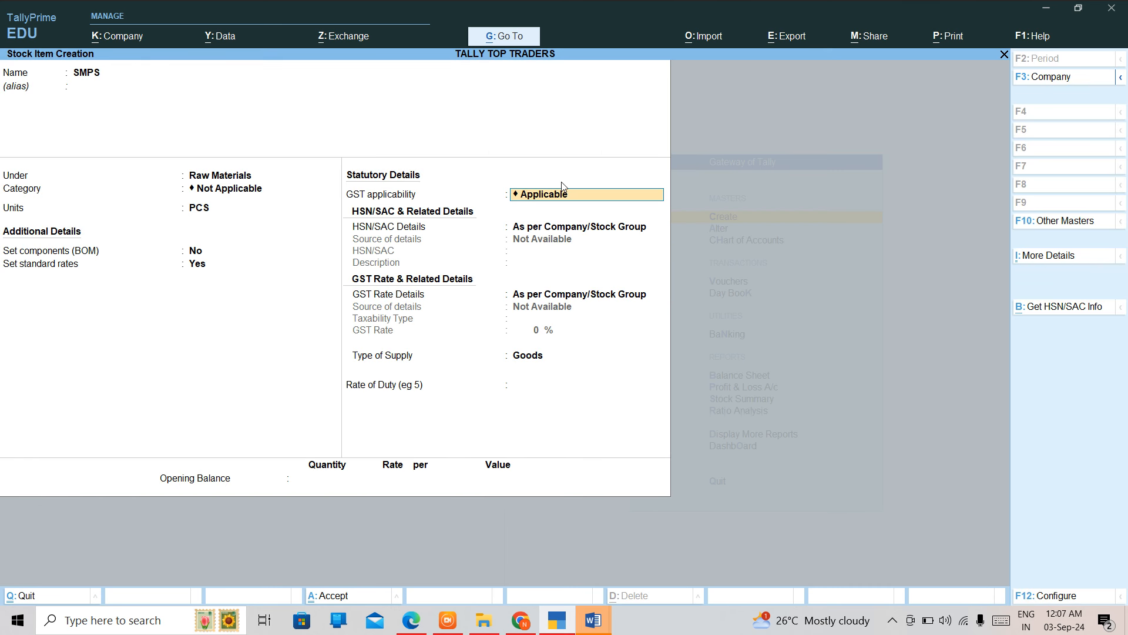
key(ctrl+a)
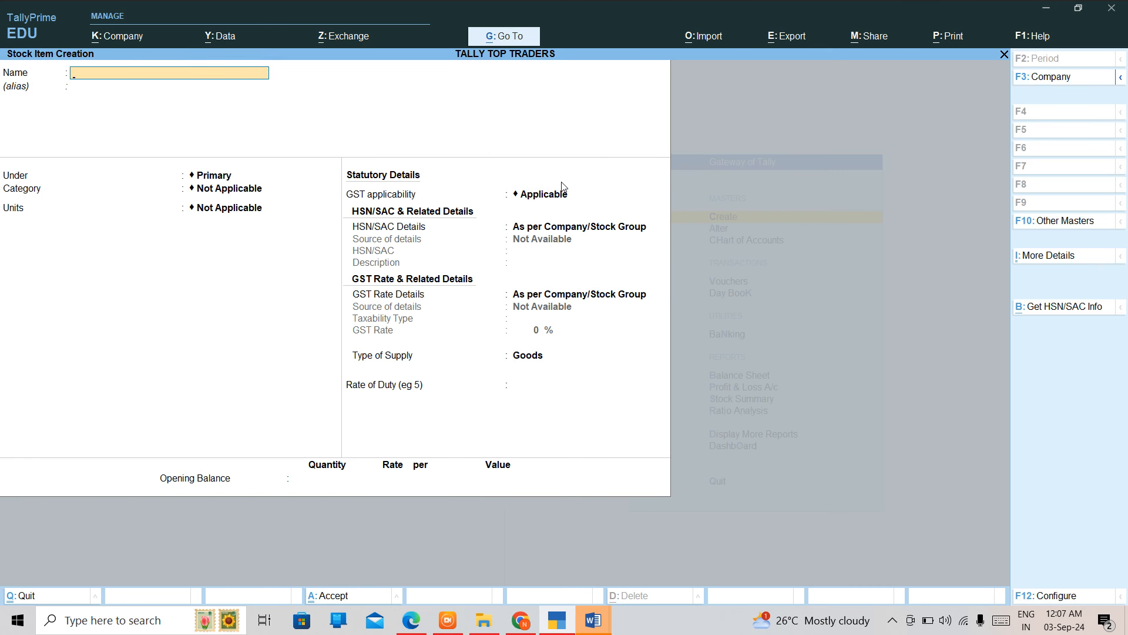
Name the new stock item KEYBOARD under Raw Materials, leaving its category as Not Applicable and its unit as PCS.
text(KEYBOARD)
key(Return)
text(r)
key(Return)
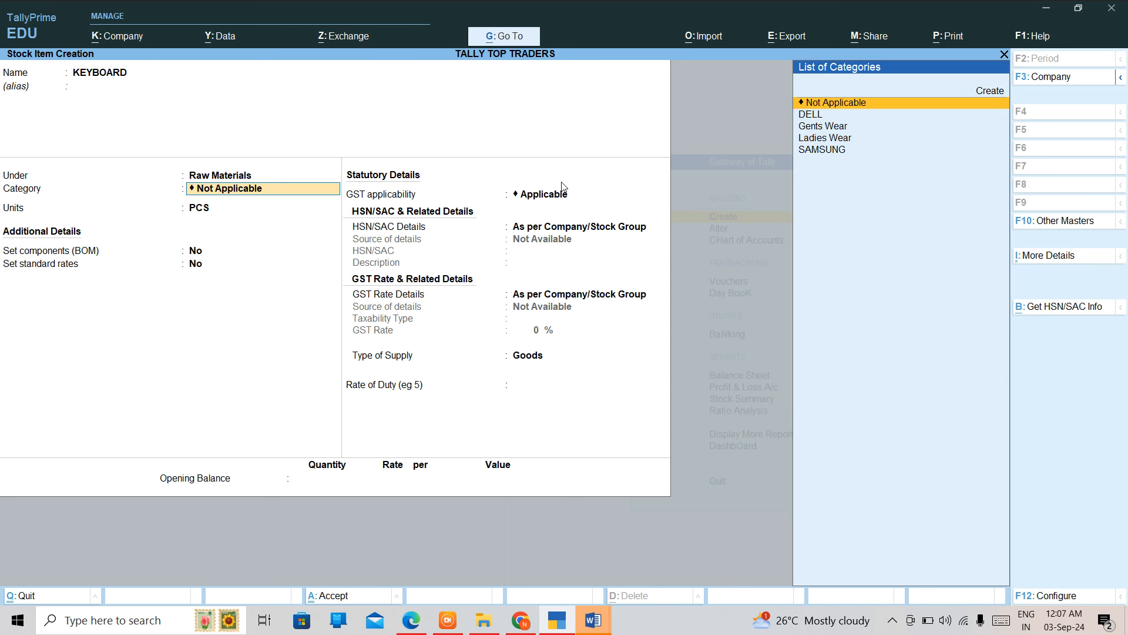
key(Return)
key(Return)
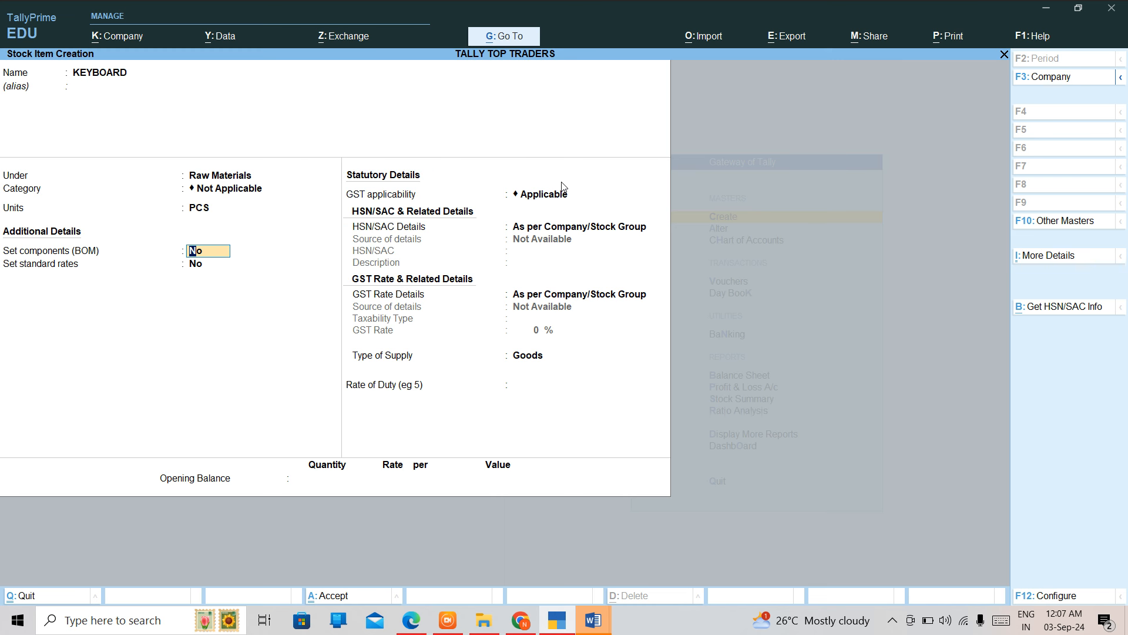
Turn on standard rates for KEYBOARD, enter a standard cost of 120 per PCS from 1-Apr-24, and save the item with GST applicability left as Applicable.
key(Return)
text(y)
key(Return)
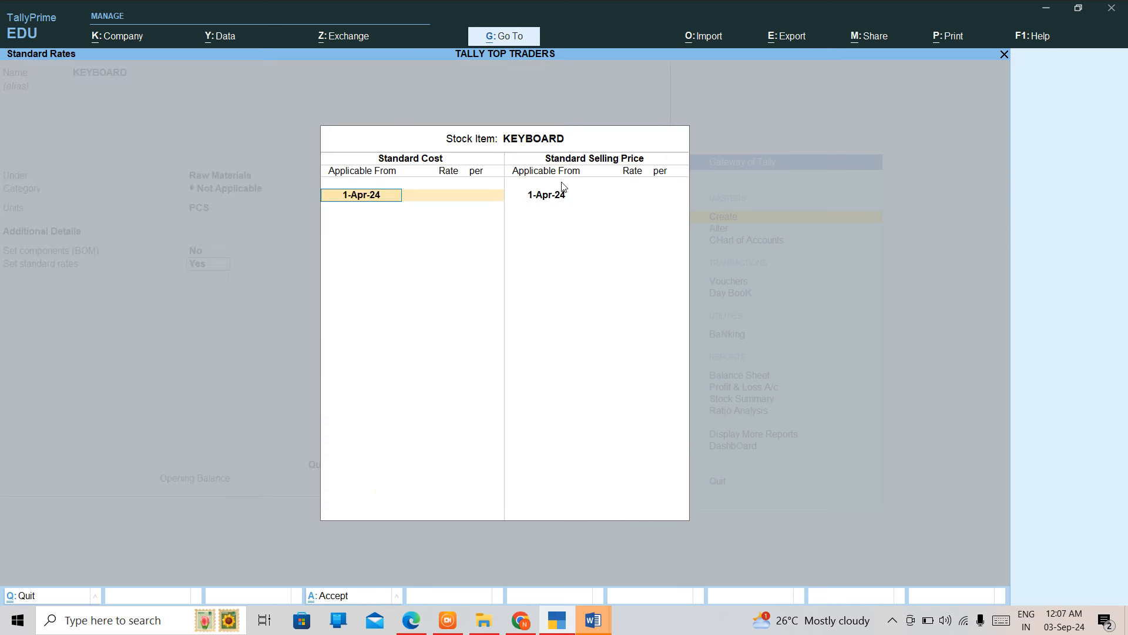
key(Return)
text(120)
key(Return)
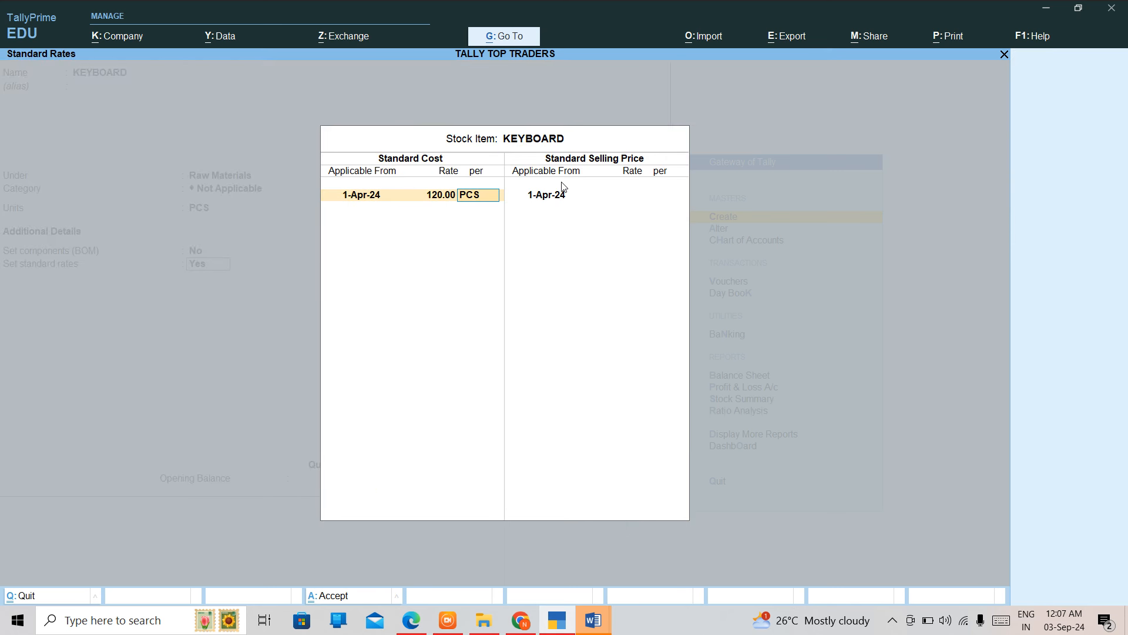
key(ctrl+a)
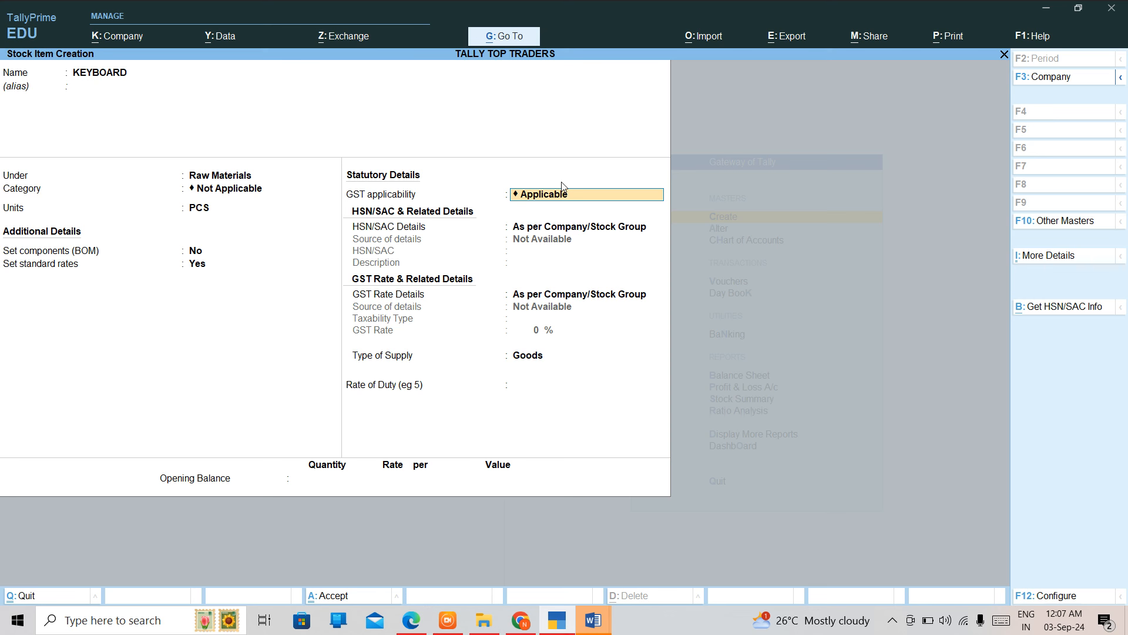
key(y)
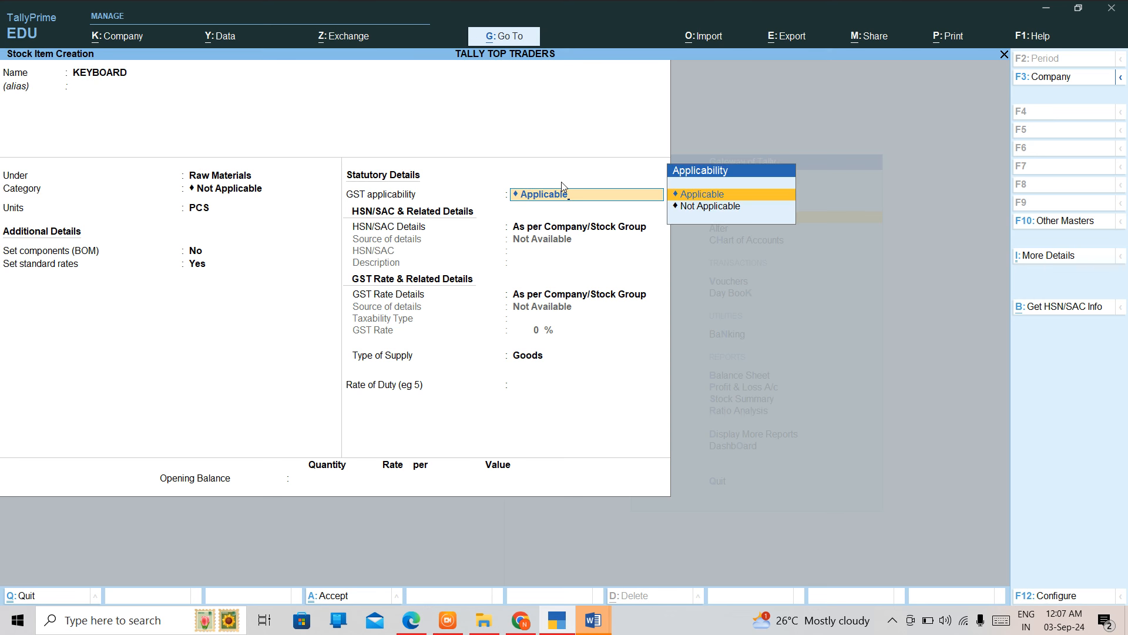
key(y)
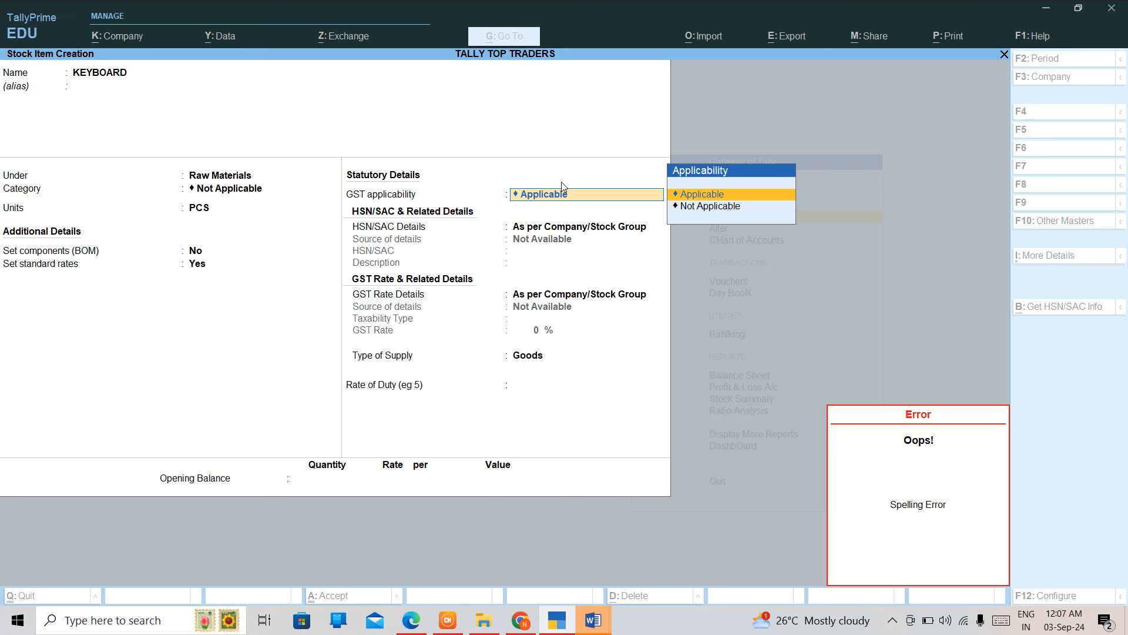
key(Return)
key(ctrl+a)
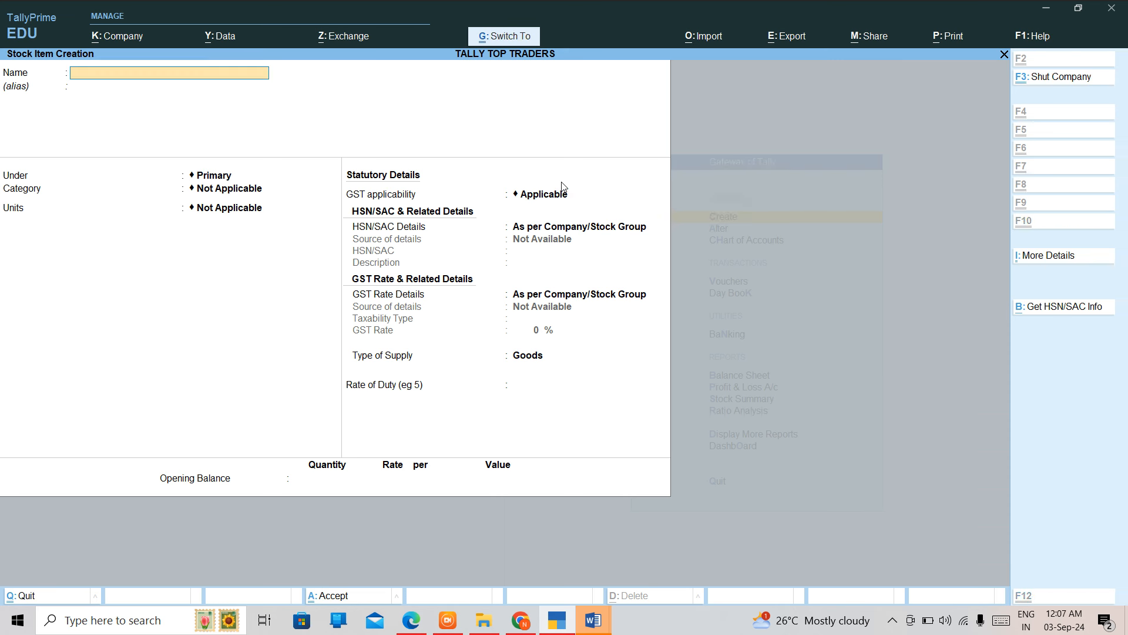
Name the new stock item MOUSE without an alias, under Raw Materials, with category Not Applicable and unit PCS.
text(MOUSE)
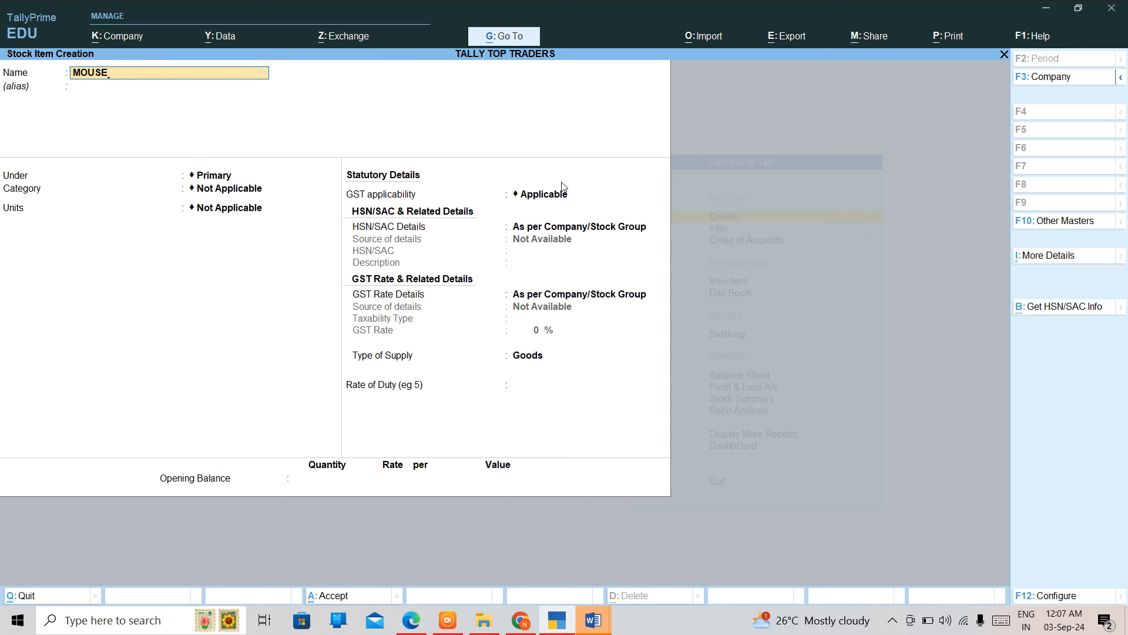
key(Return)
key(Return)
text(R)
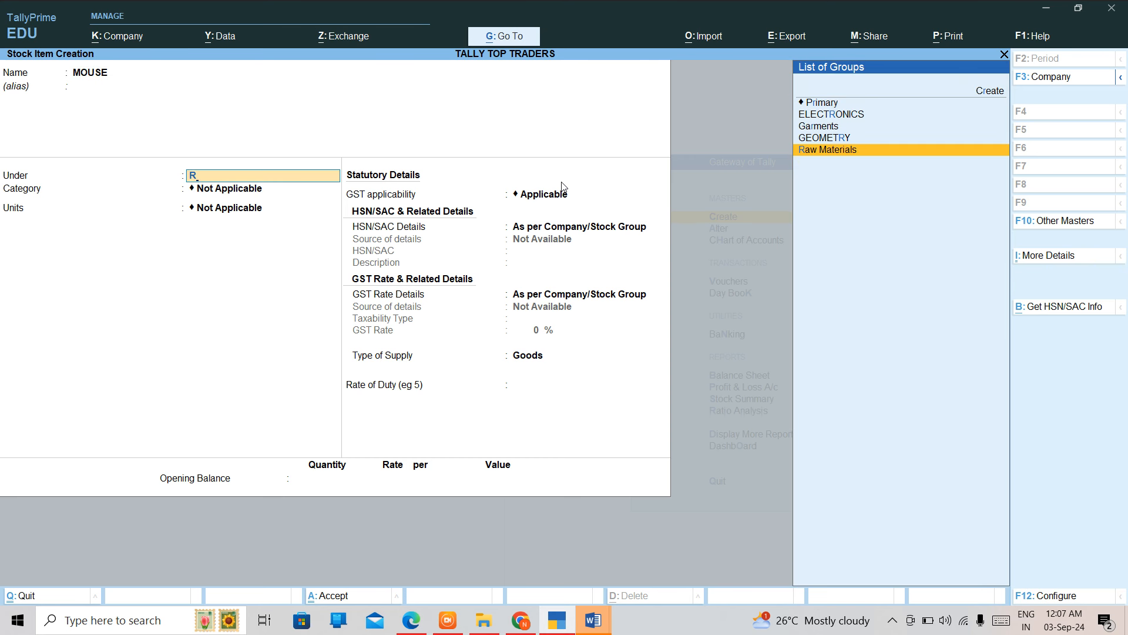
key(Return)
key(Return)
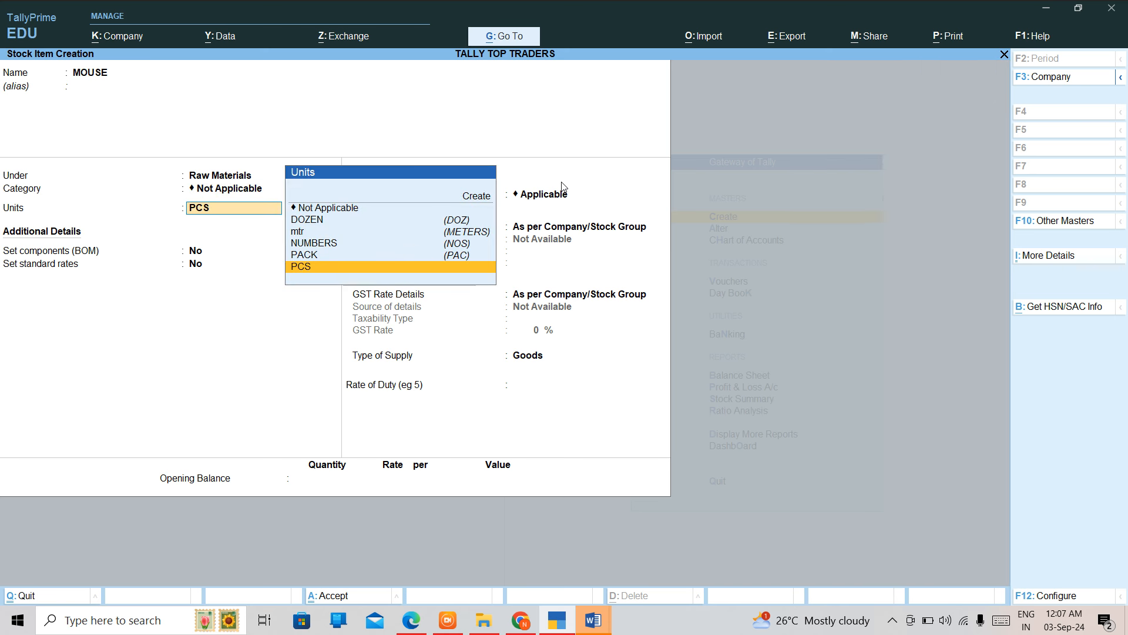
key(Return)
Turn on standard rates for MOUSE with a standard cost of 120 per PCS from 1-Apr-24, save it, and leave stock item creation.
key(Return)
text(Y)
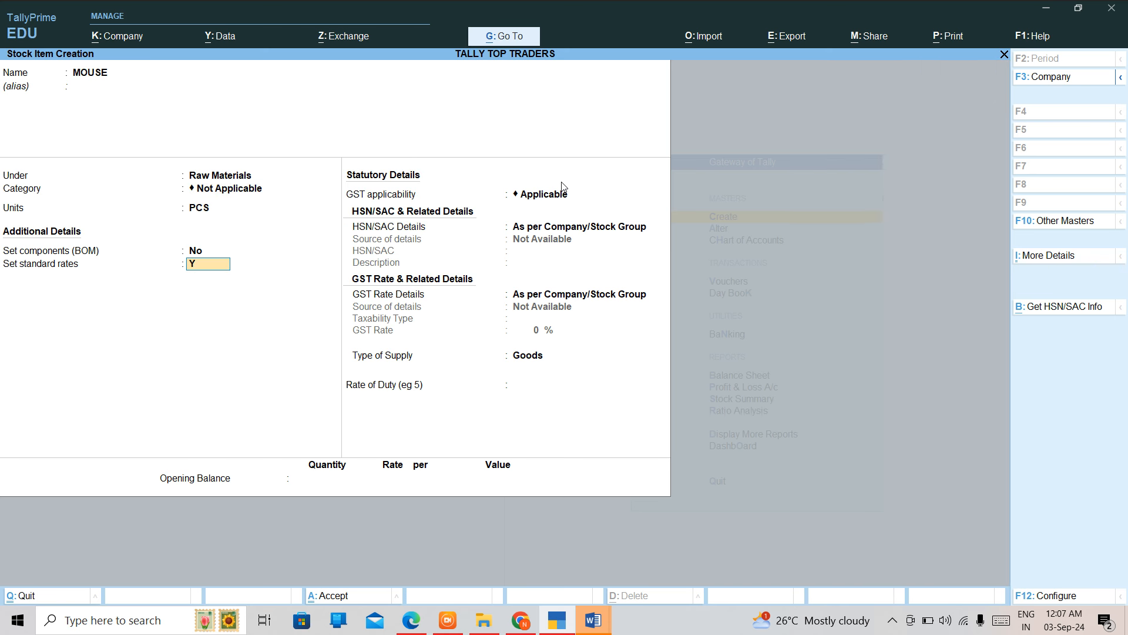
key(Return)
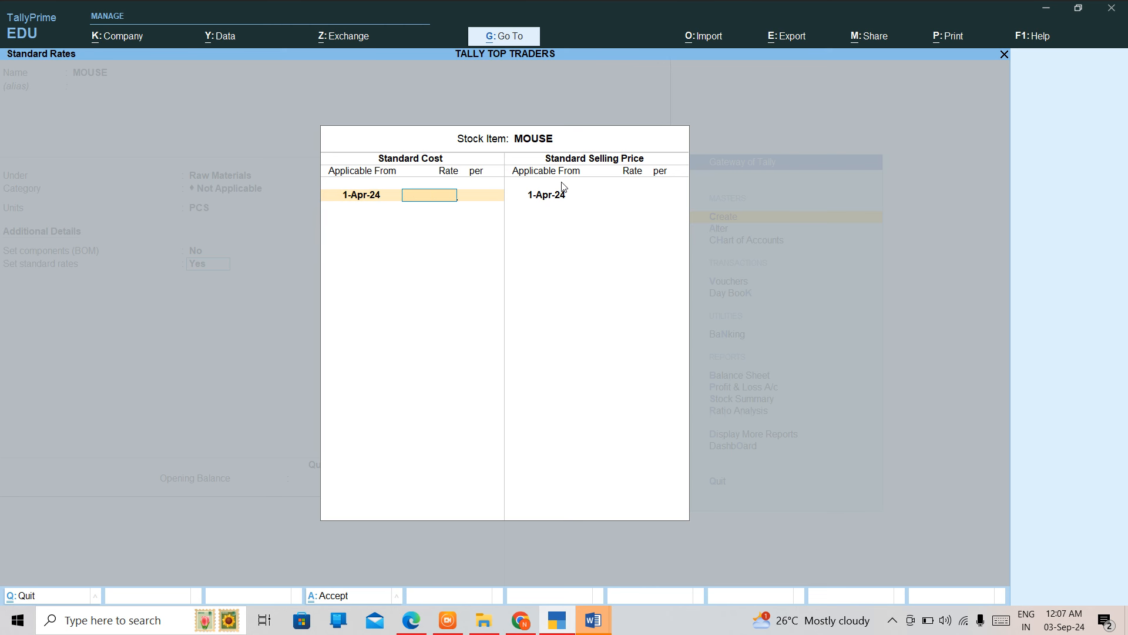
text(120)
key(Return)
key(Return)
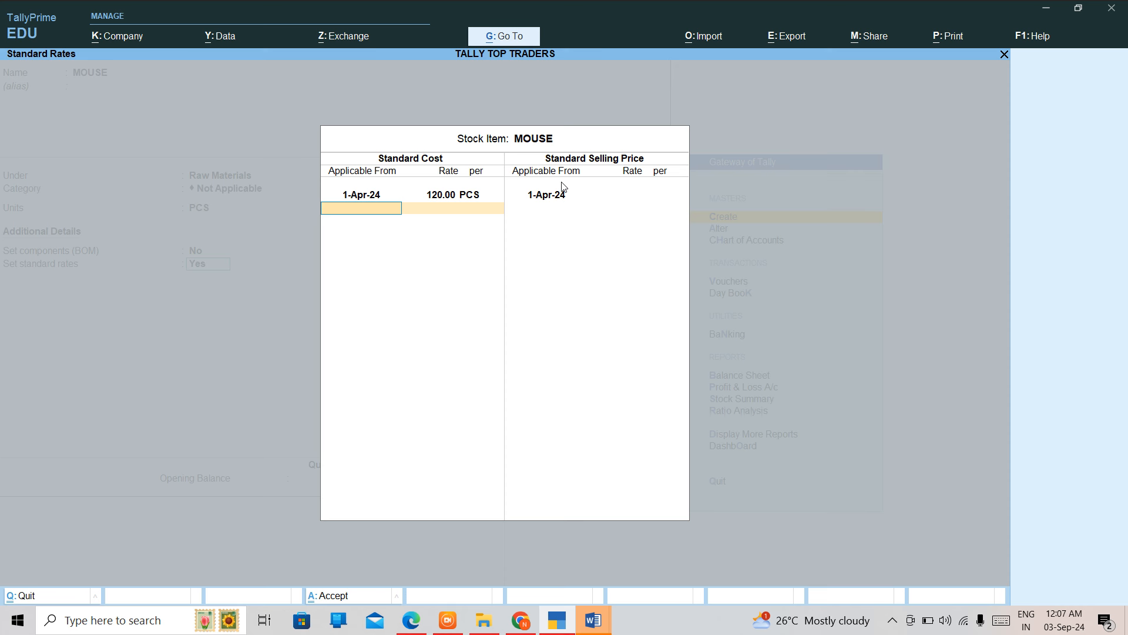
key(ctrl+a)
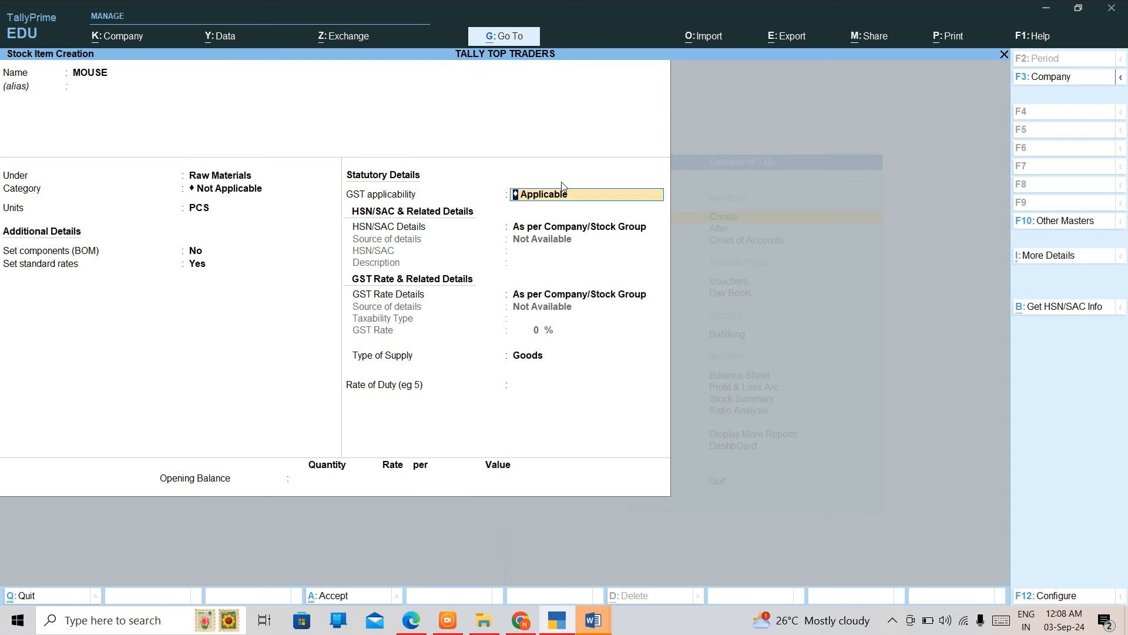
key(ctrl+a)
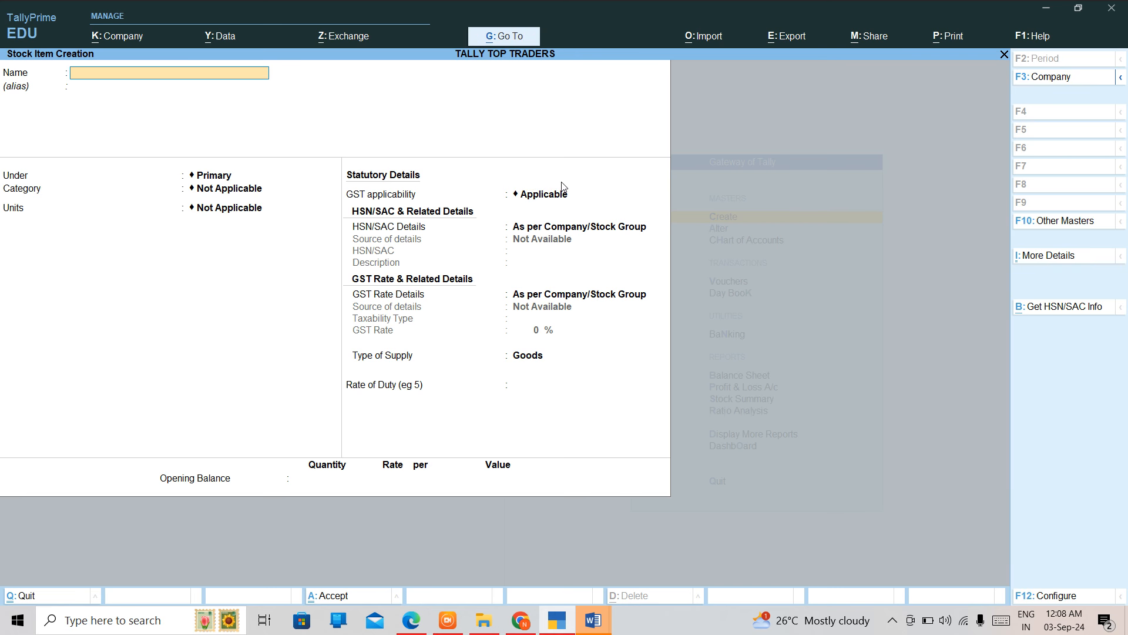
key(Escape)
key(Escape)
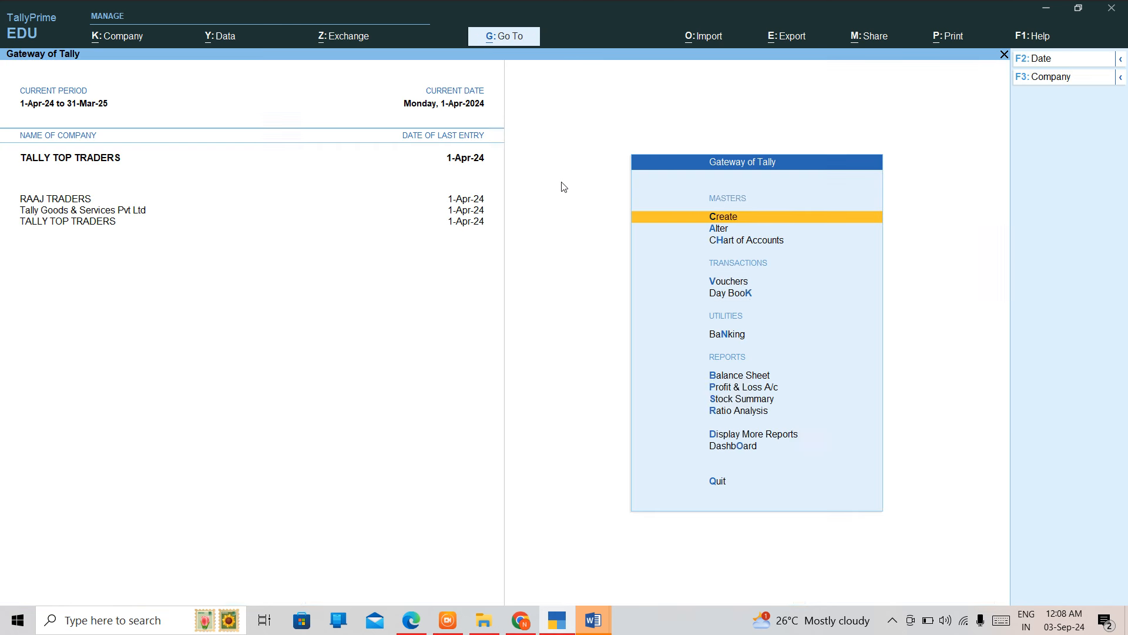
Open the stock item selection list of the Inventory Books report.
key(Down)
key(Down)
key(Down)
key(Down)
key(Down)
key(Down)
key(Down)
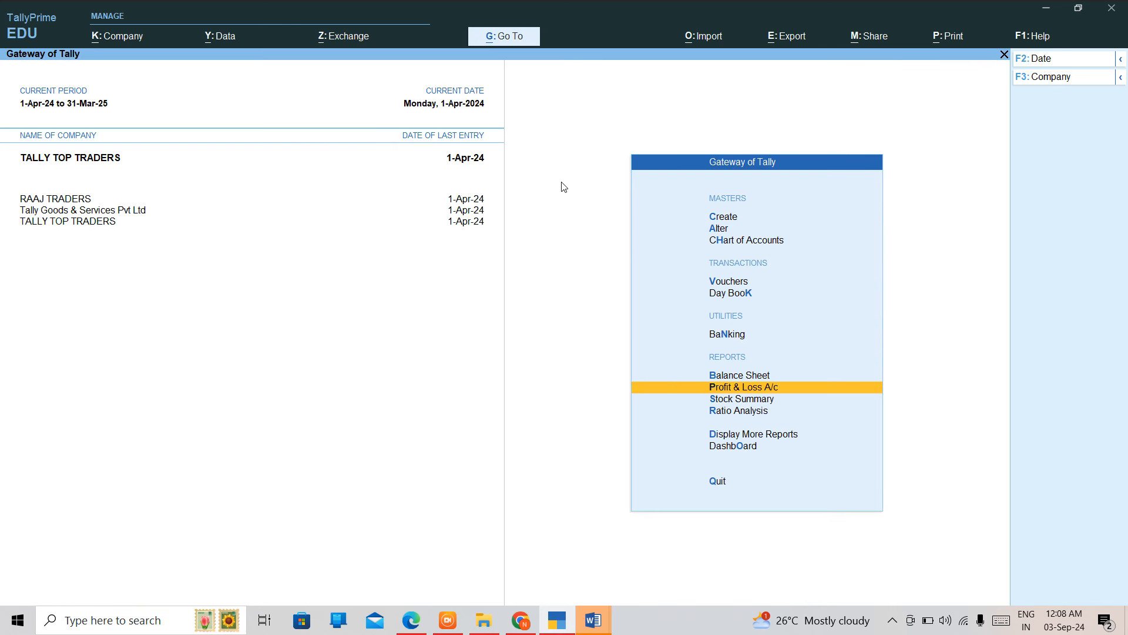
key(Down)
key(Down)
key(Down)
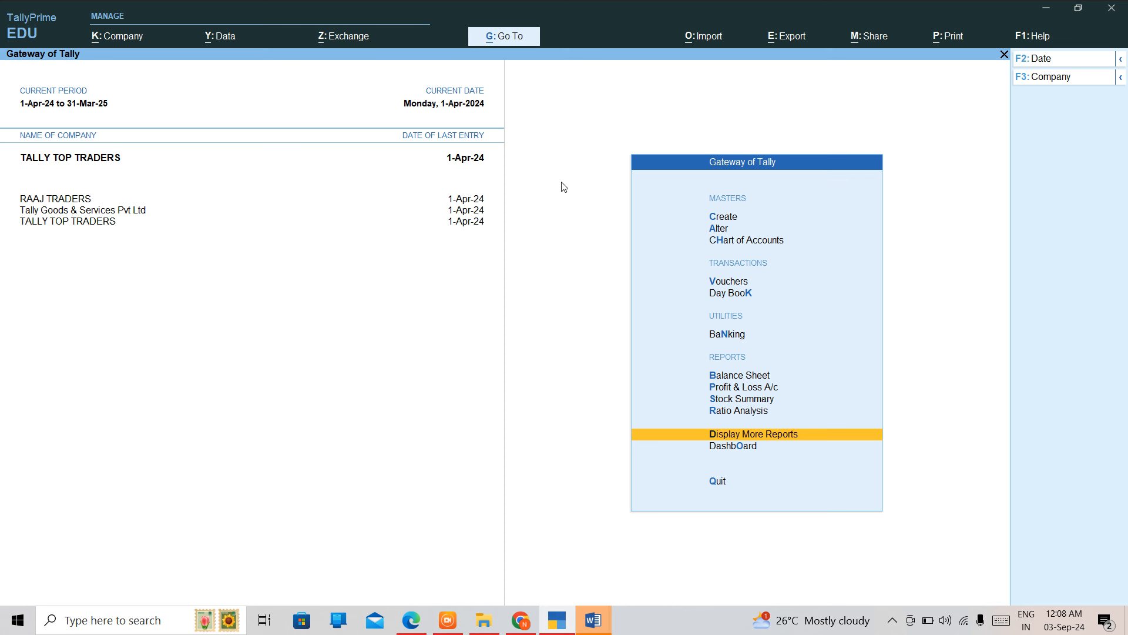
key(Return)
key(Down)
key(Down)
key(Down)
key(Down)
key(Down)
key(Down)
key(Down)
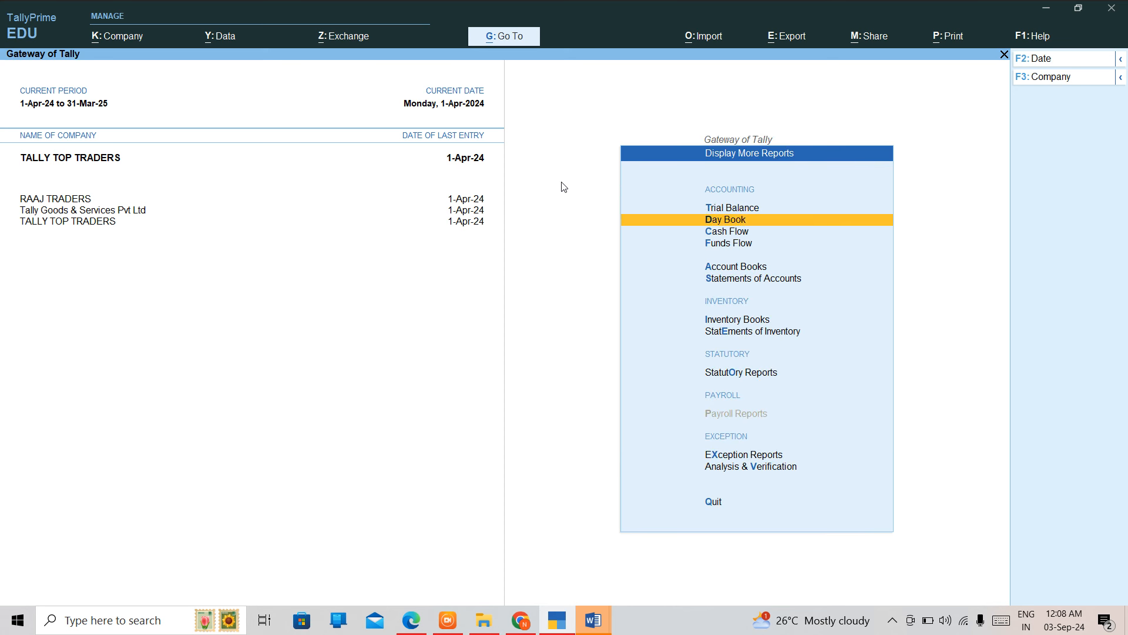
key(Return)
key(Down)
key(Up)
key(Return)
Examine the list of stock items for the newly created raw materials, then return to the Gateway of Tally.
key(Down)
key(Down)
key(Down)
key(Down)
key(Down)
key(Down)
key(Down)
key(Down)
key(Down)
key(Down)
key(Down)
key(Down)
key(Down)
key(Down)
key(Down)
key(Down)
key(Down)
key(Down)
key(Down)
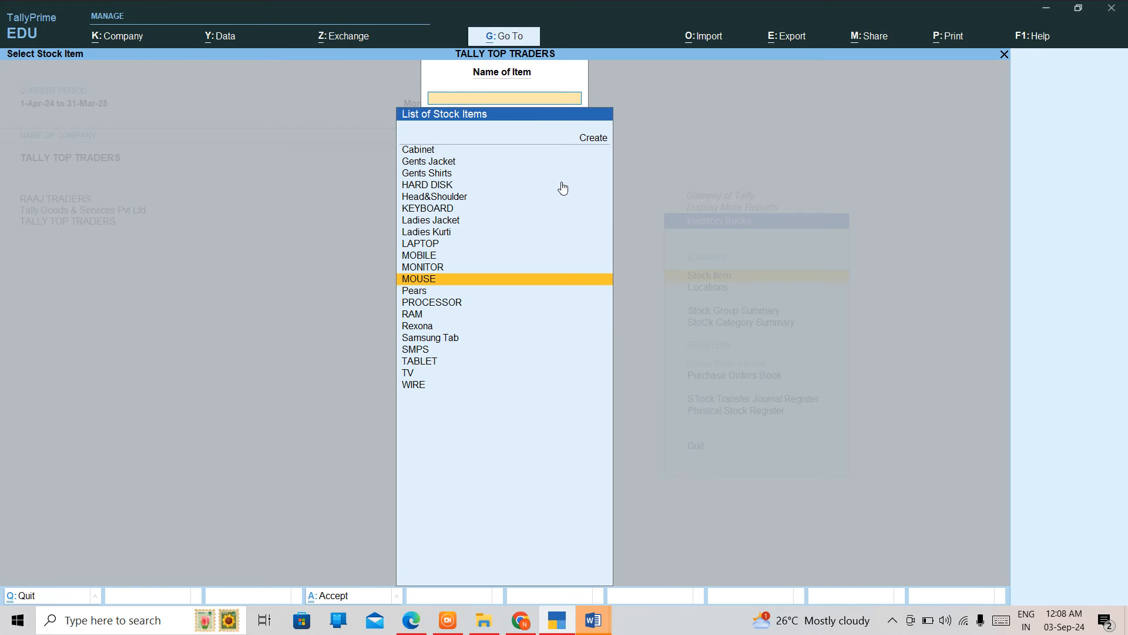
key(Down)
key(Up)
key(Up)
key(Up)
key(Up)
key(Up)
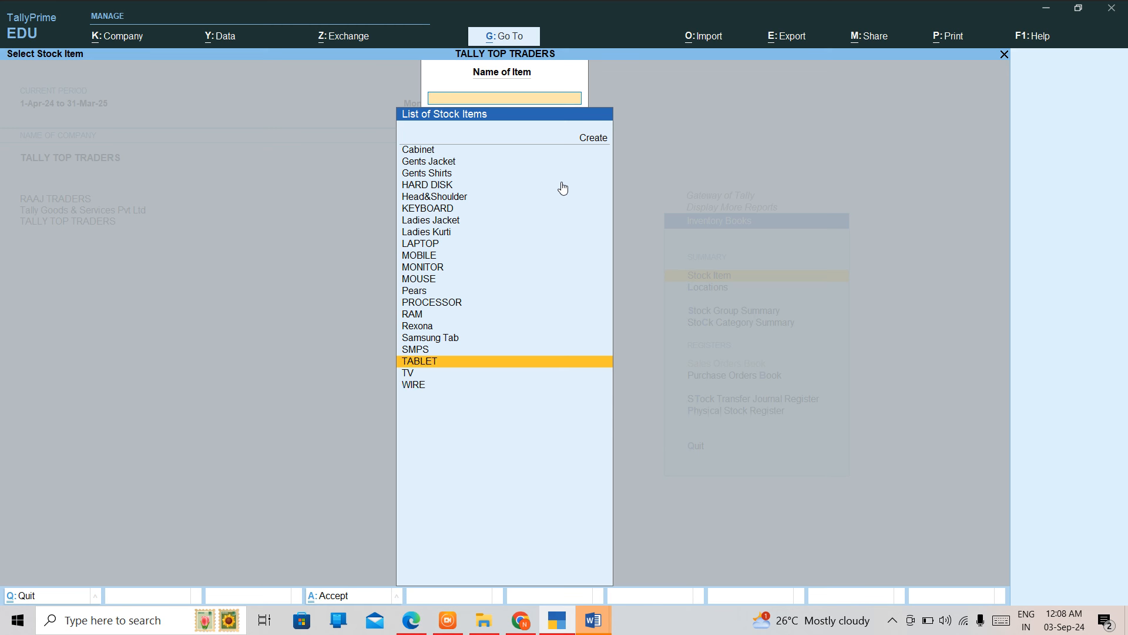
key(Up)
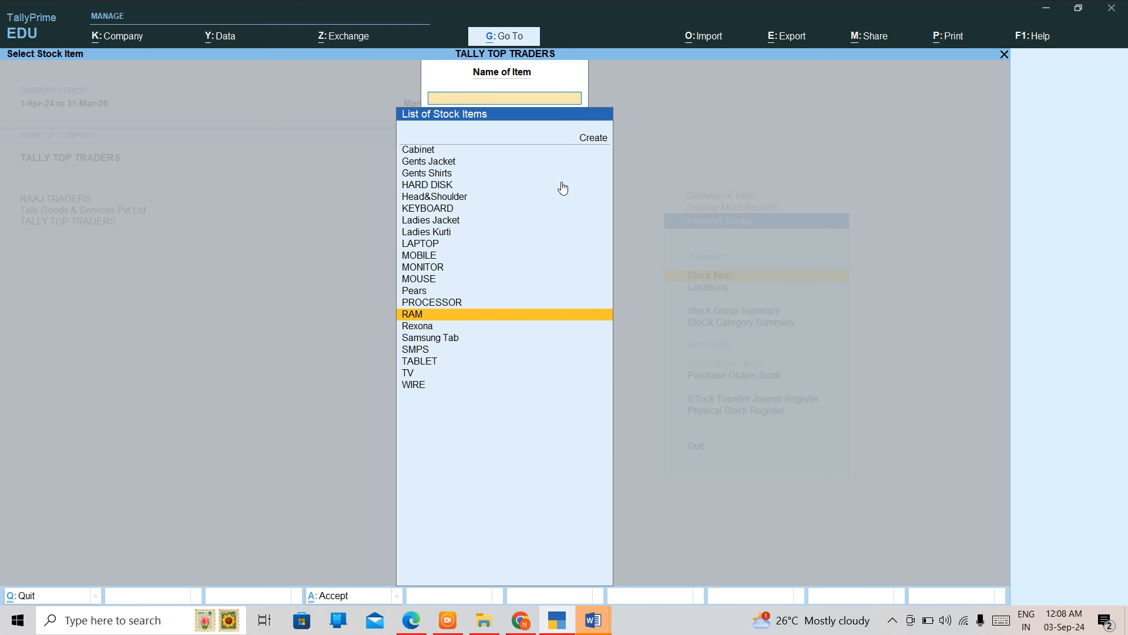
key(Up)
key(Up)
key(Up)
key(Up)
key(Up)
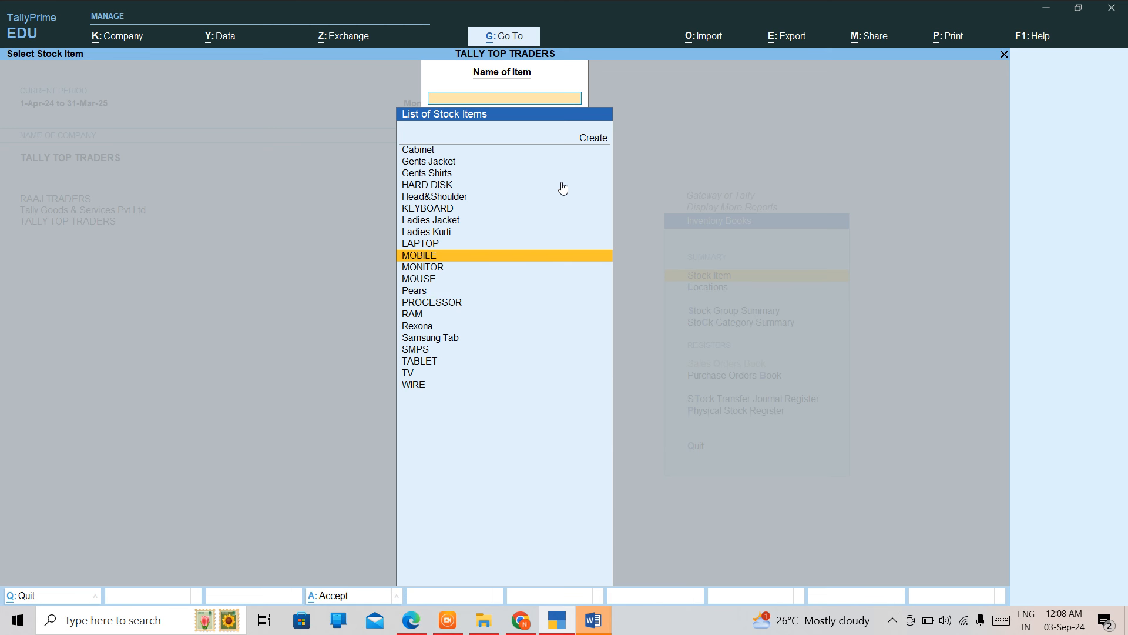
key(Up)
key(Up)
key(Up)
key(Up)
key(Up)
key(Up)
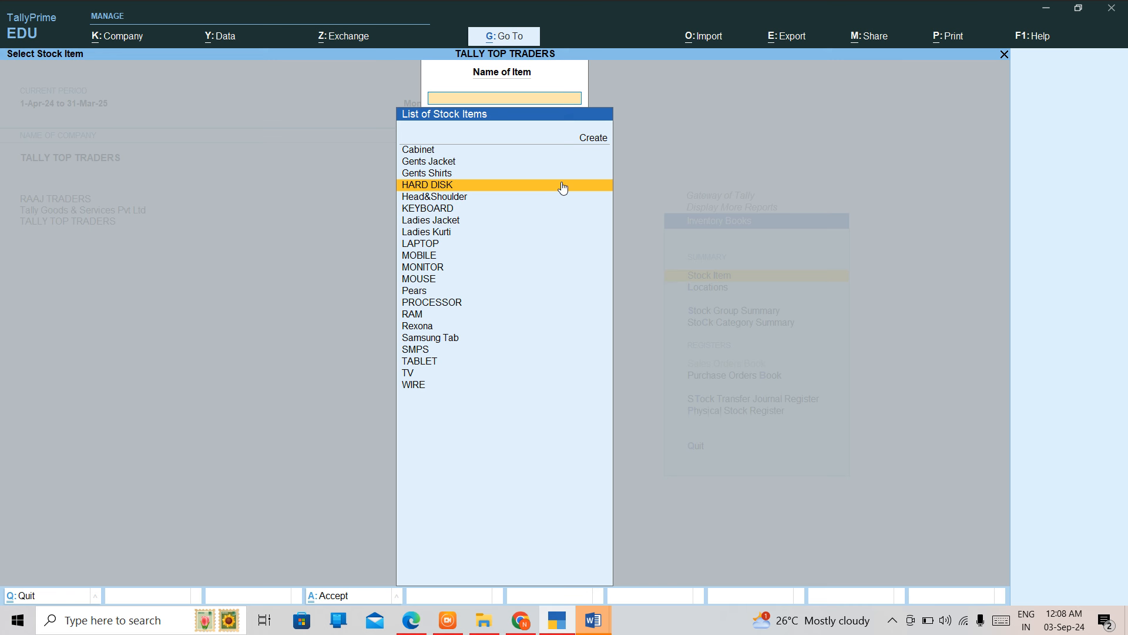
key(Up)
key(Up)
key(Up)
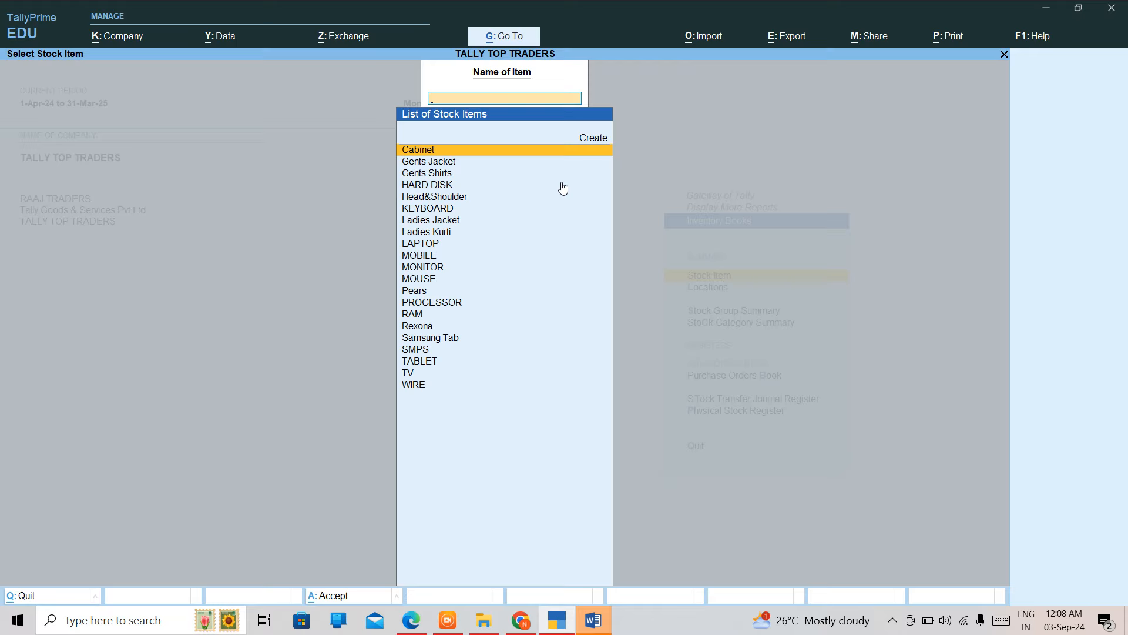
key(Escape)
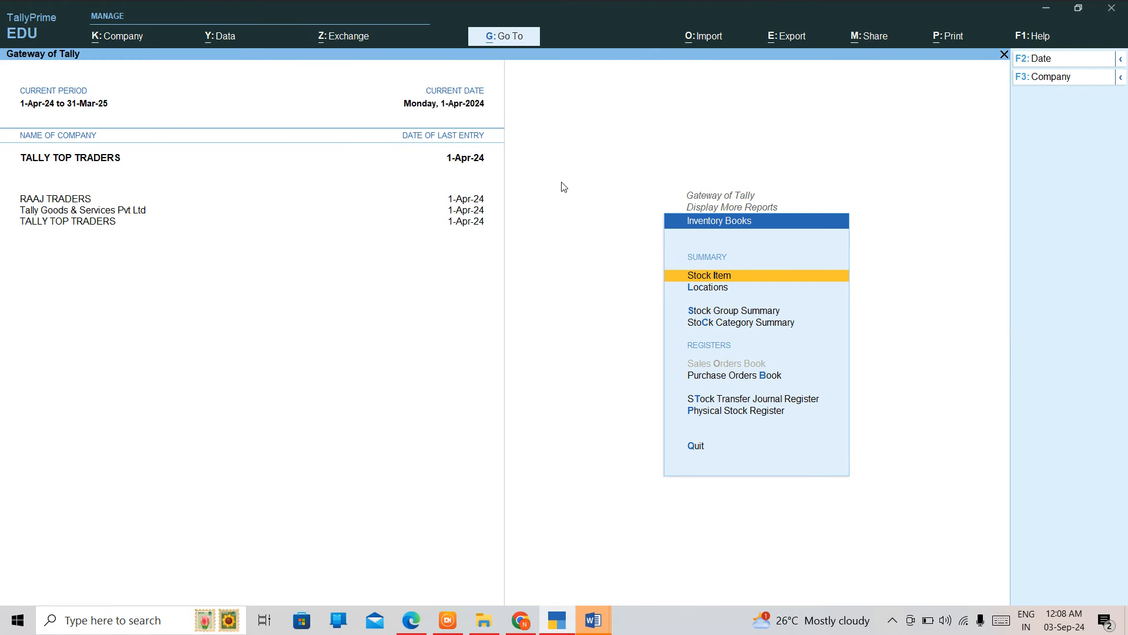
key(Escape)
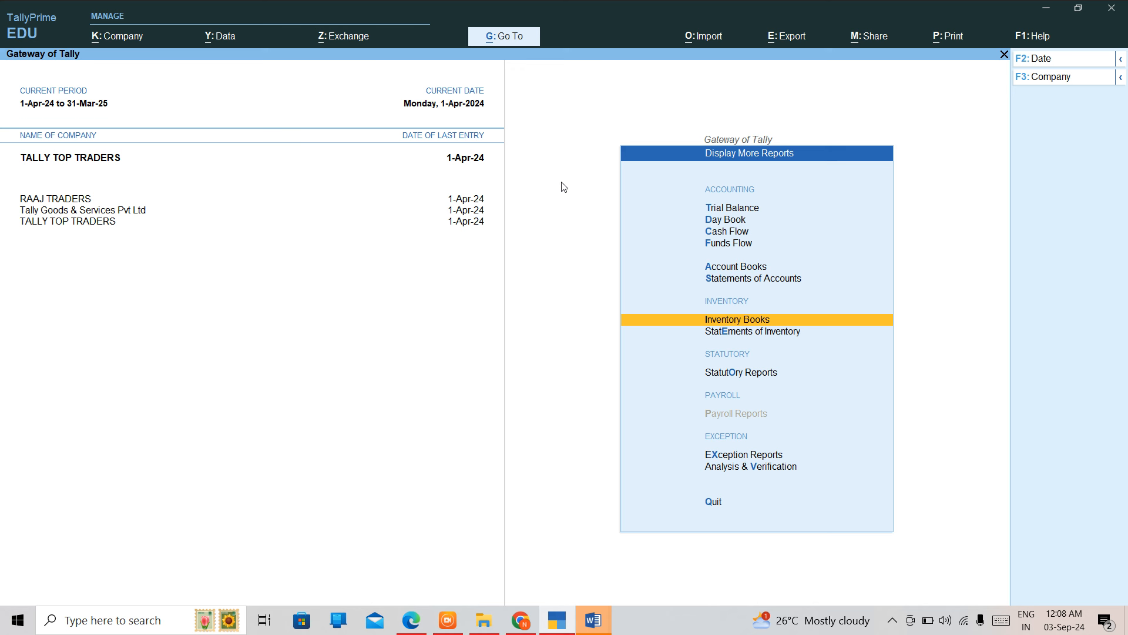
key(Up)
key(Escape)
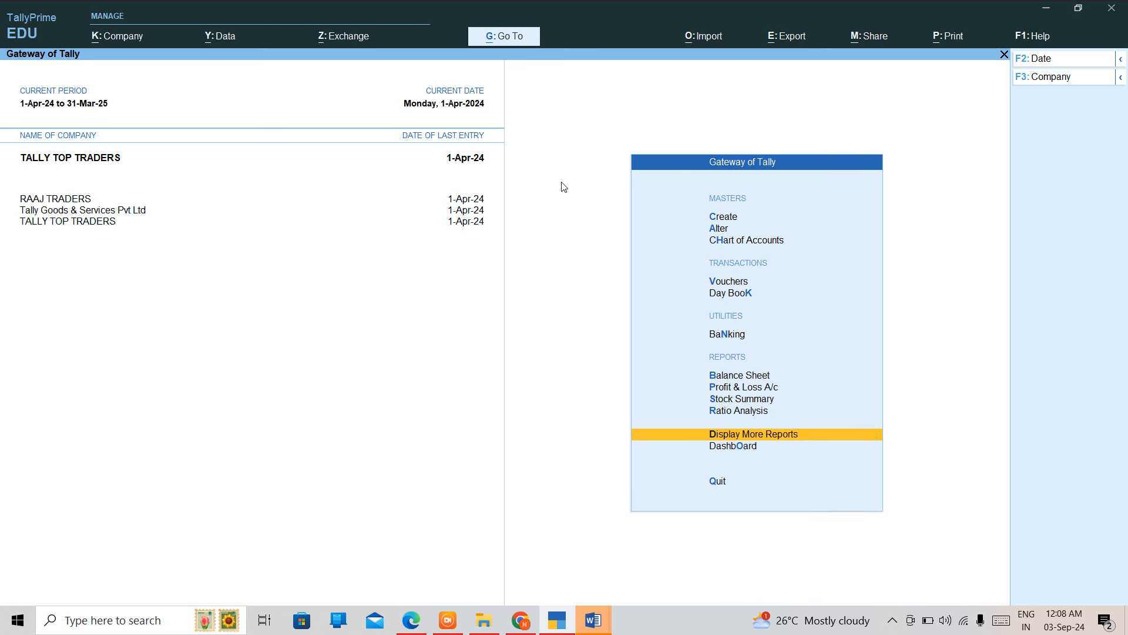
Open the creation form for a new stock item from the inventory masters.
key(Down)
key(Down)
key(Down)
key(Return)
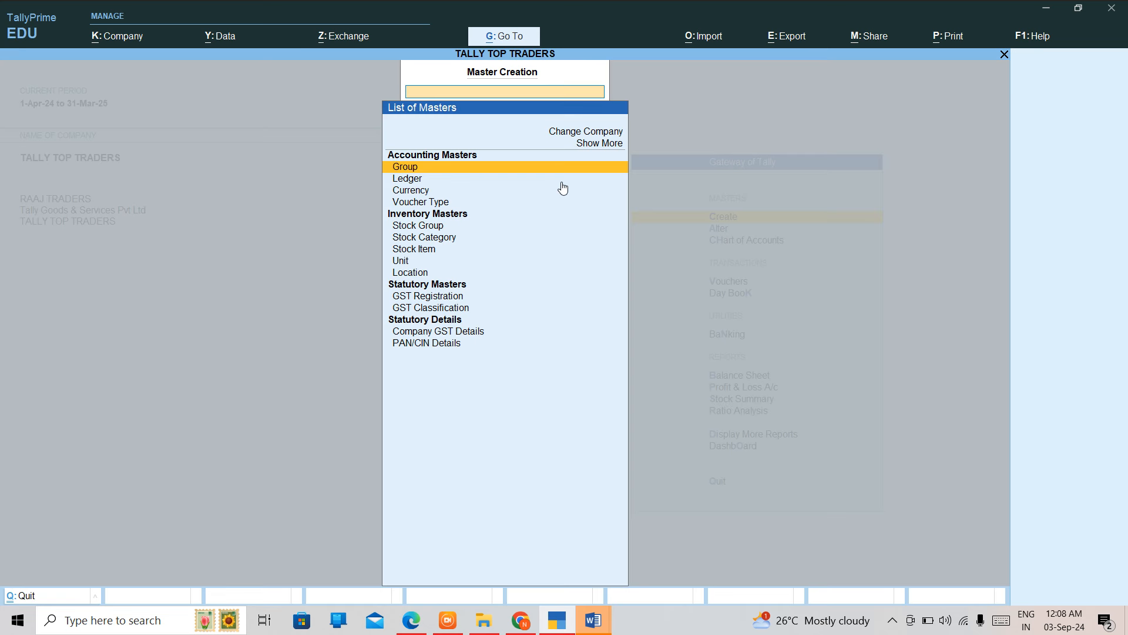
key(Down)
key(Down)
key(Down)
key(Down)
key(Down)
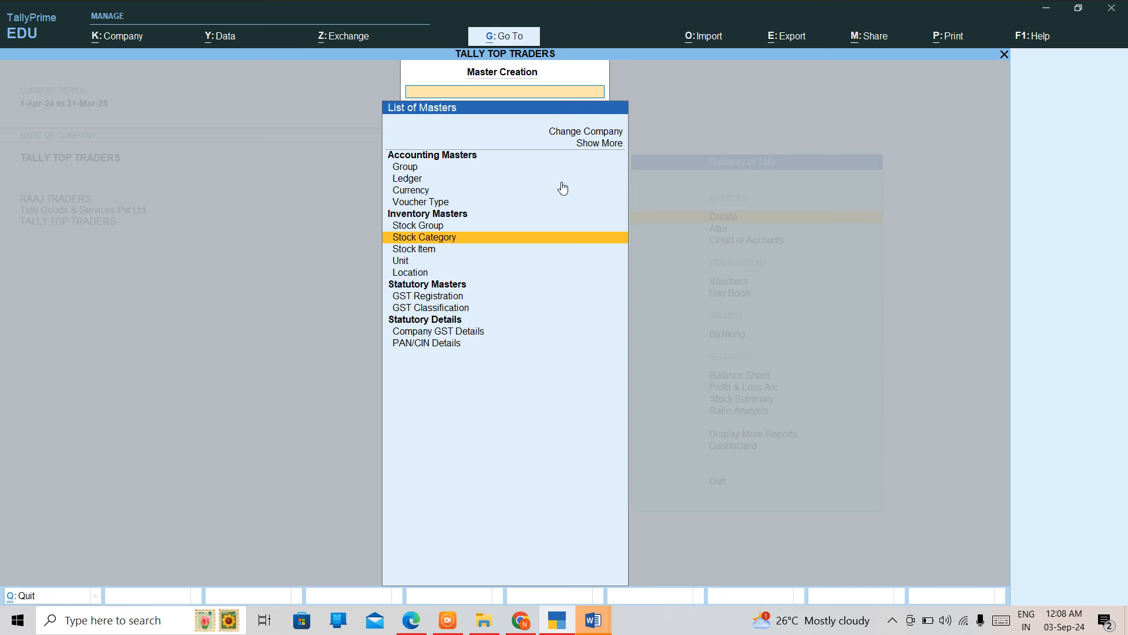
key(Down)
key(Return)
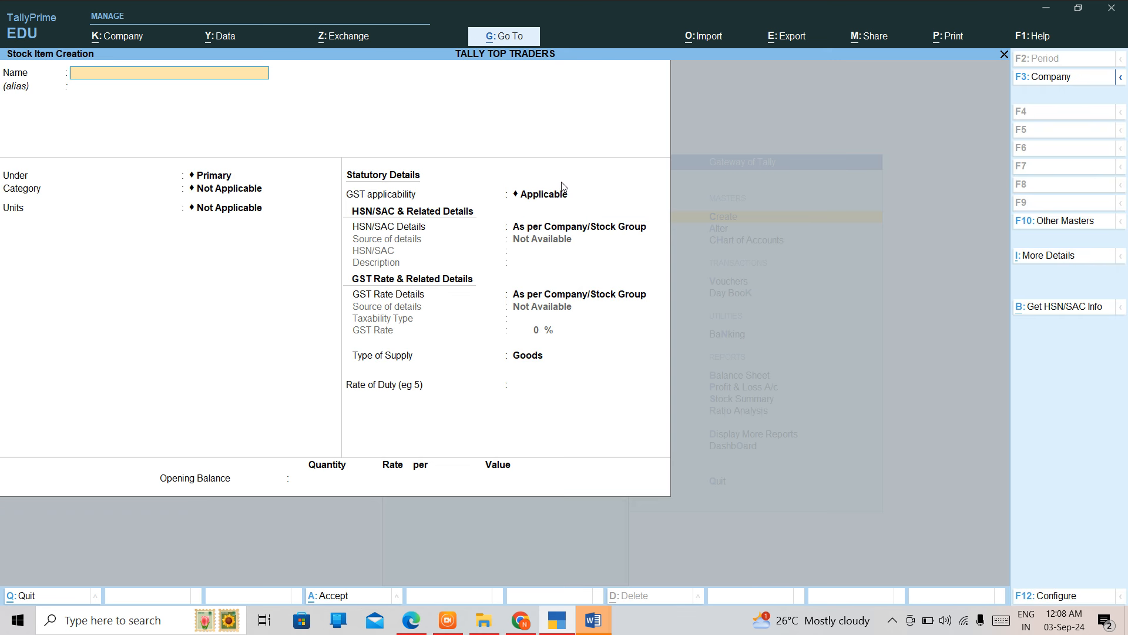
Examine the stock item configuration for the Bill of Materials and standard rate options, accept it, and leave stock item creation.
key(F12)
key(Down)
key(Down)
key(Down)
key(Down)
key(Down)
key(Down)
key(Down)
key(Down)
key(Down)
key(Down)
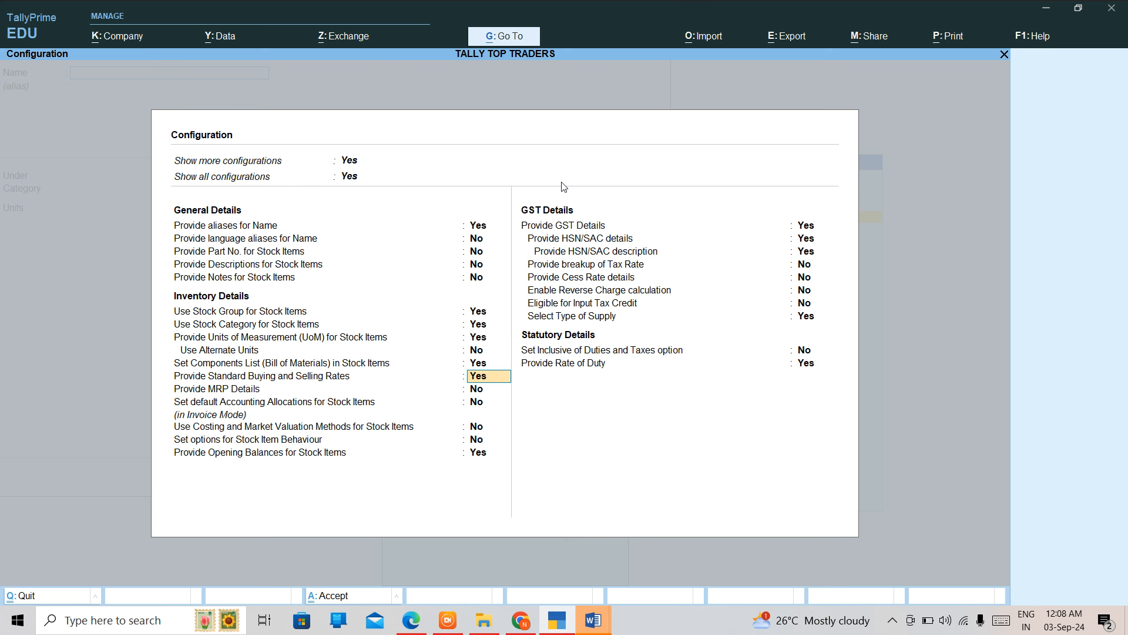
key(Up)
key(Down)
key(Up)
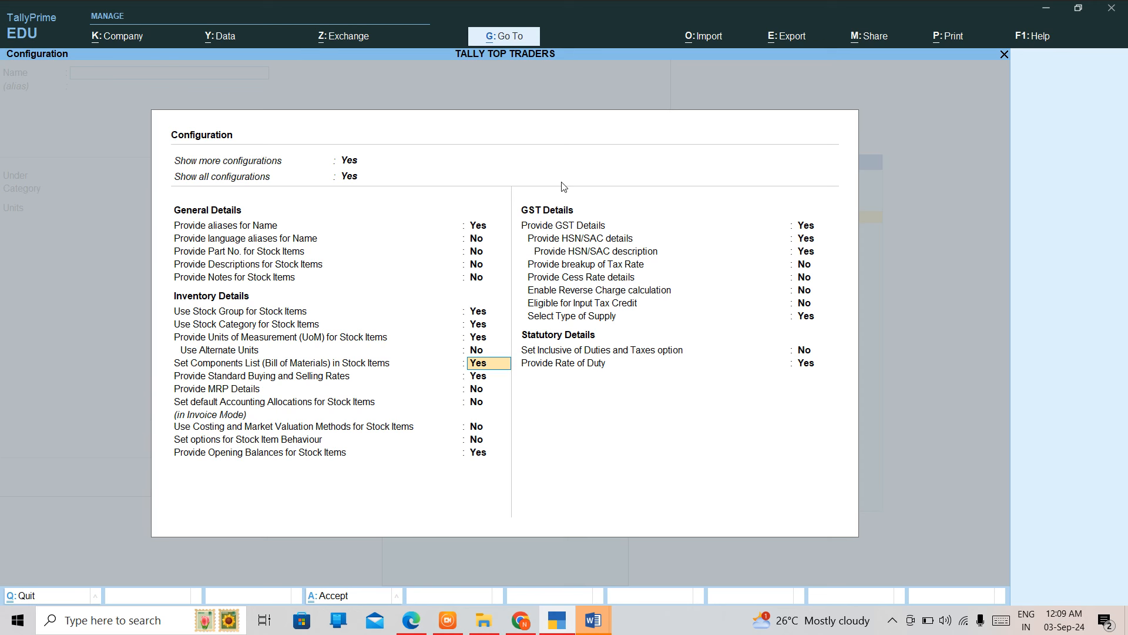
key(ctrl+a)
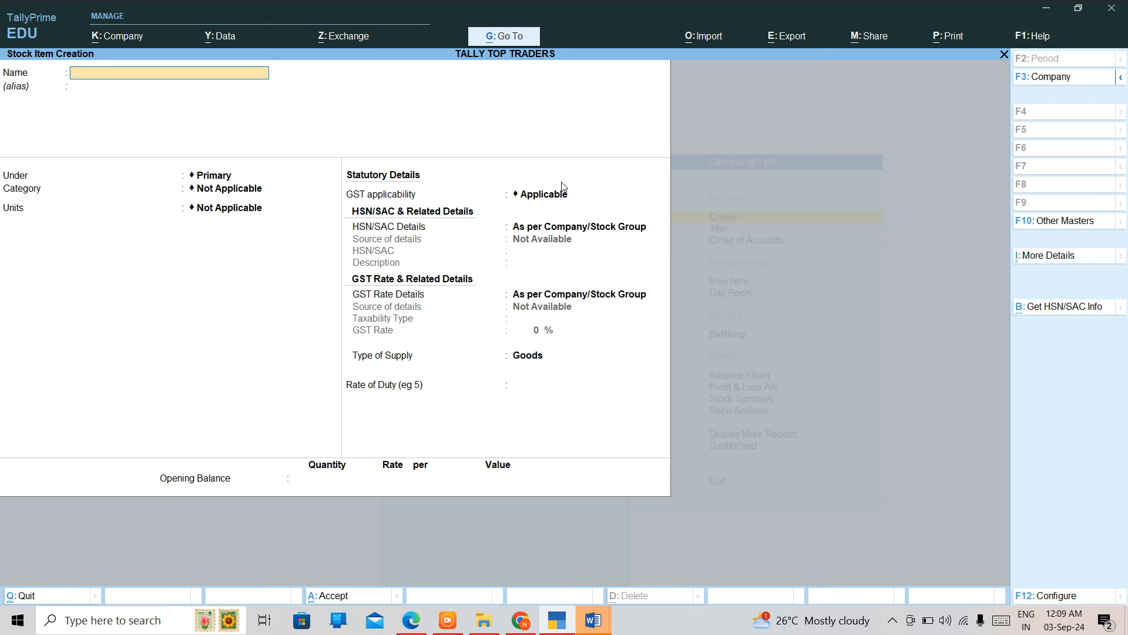
key(ctrl)
key(Escape)
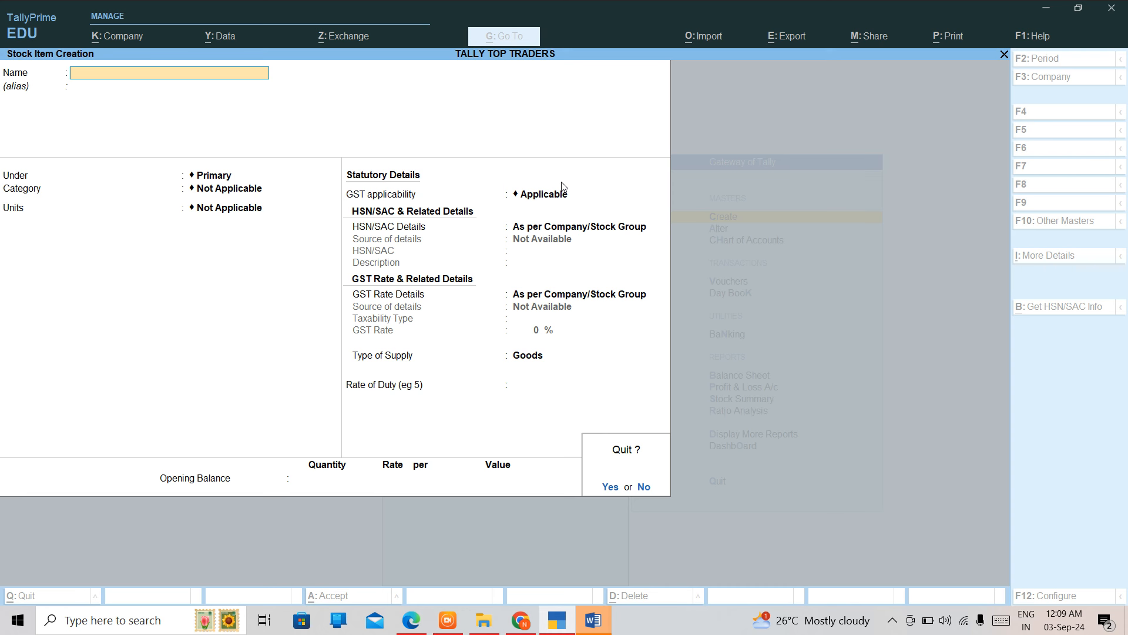
key(y)
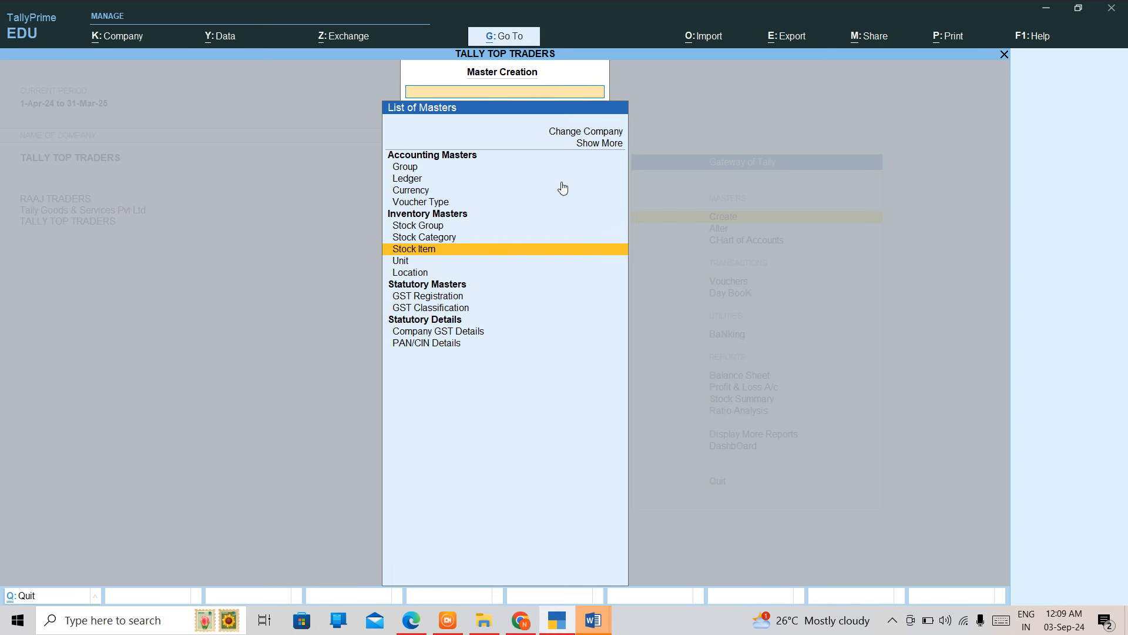
Start a new stock item named COMPUTER without an alias, under the Finished Stock group.
key(Return)
text(COMPUTER)
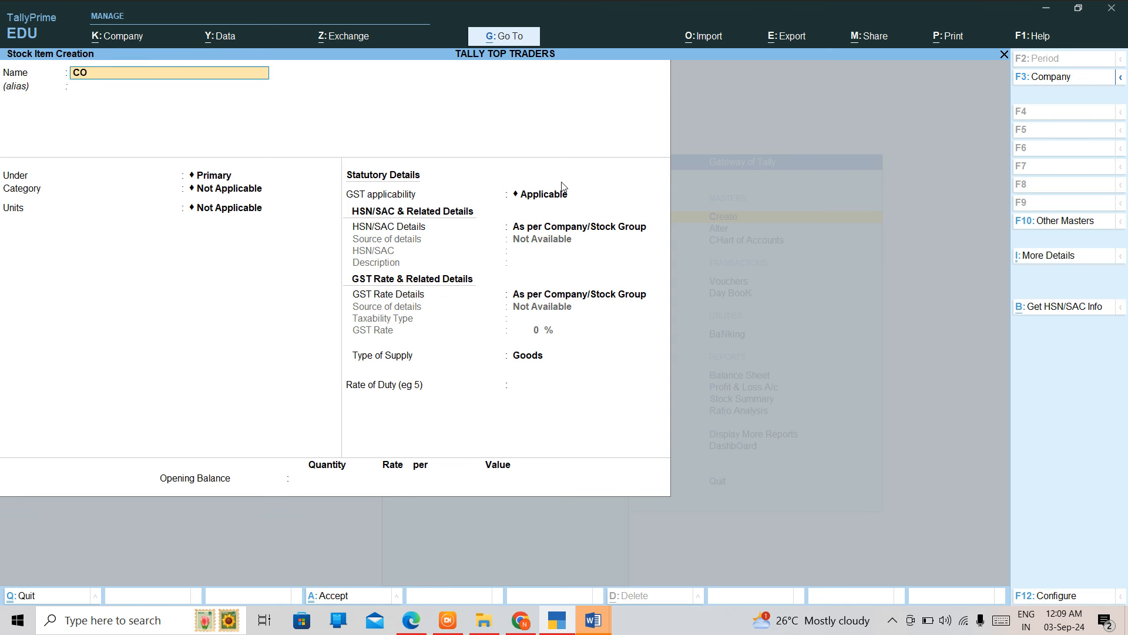
key(Return)
key(Return)
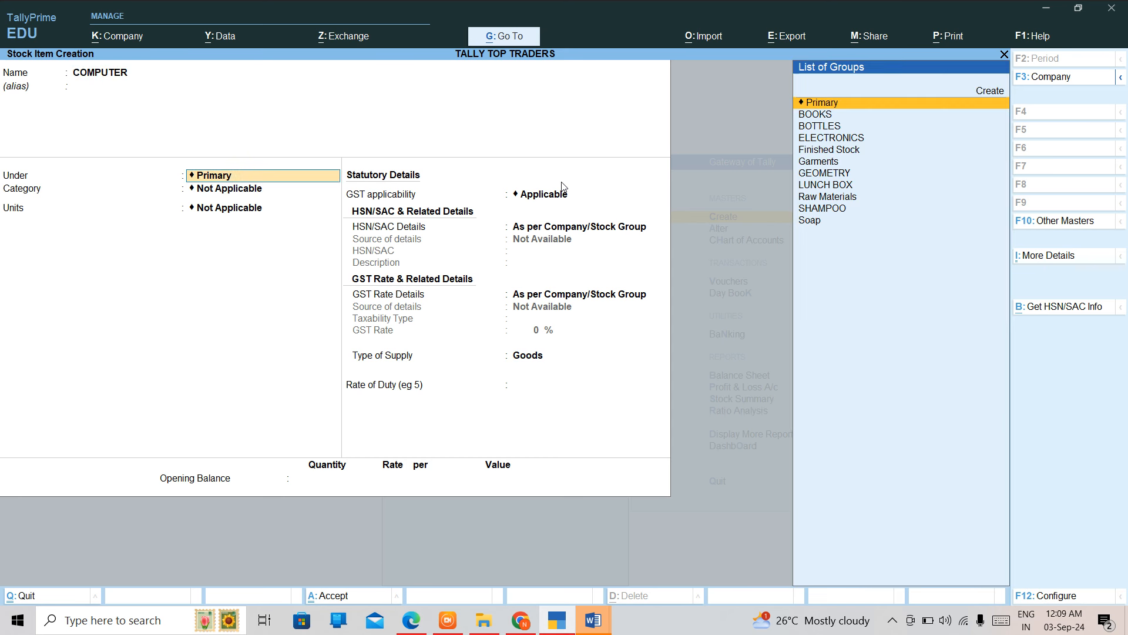
text(F)
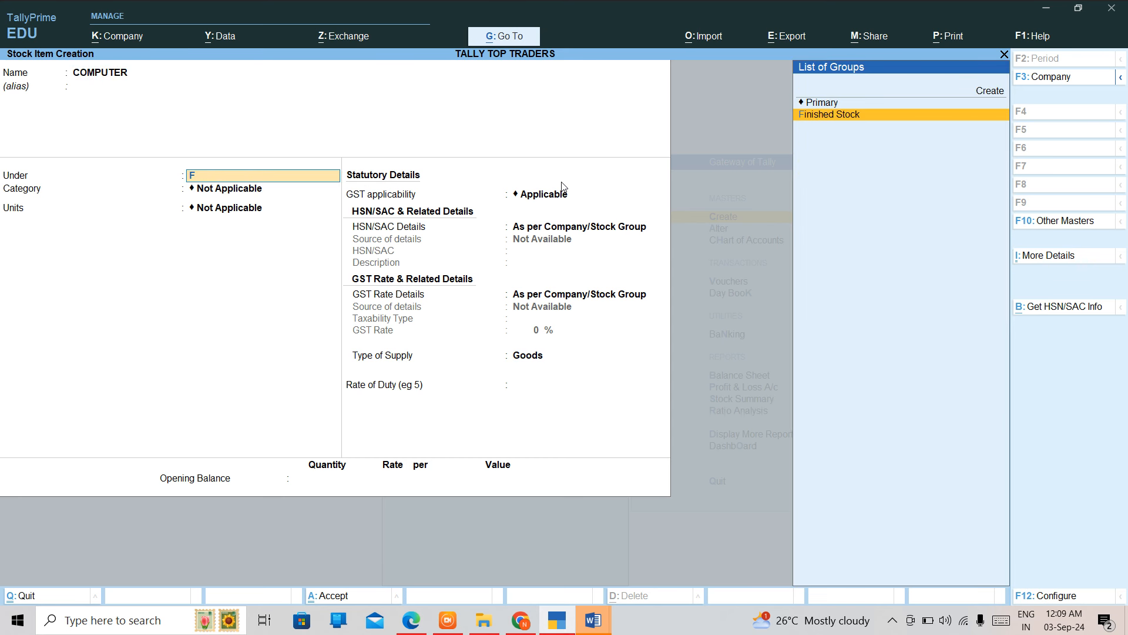
key(Return)
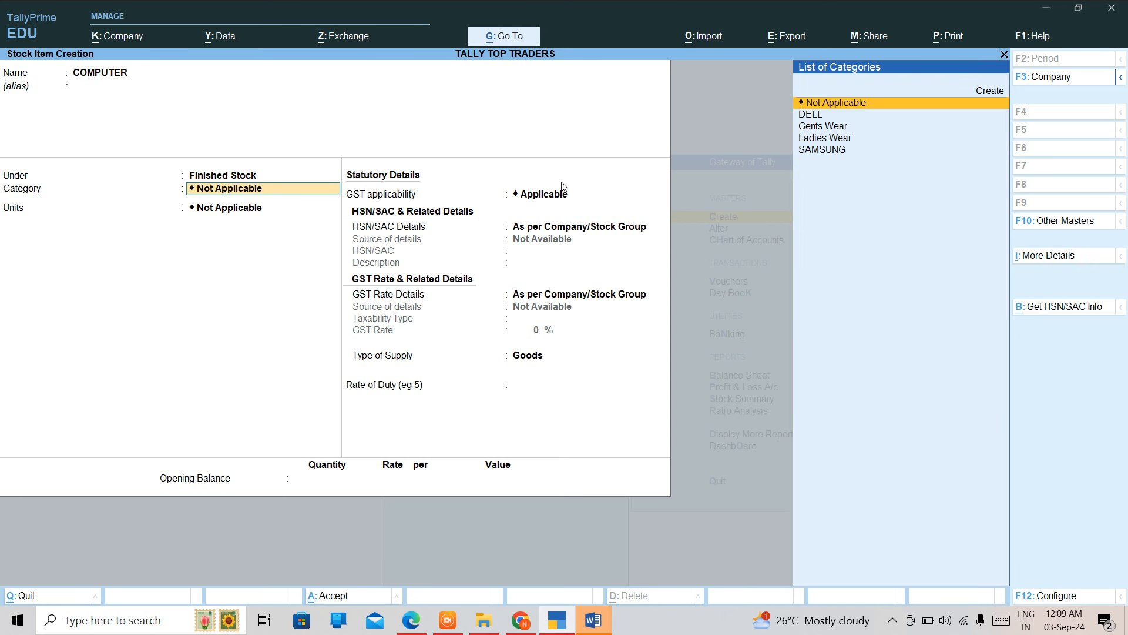
Keep COMPUTER's category as Not Applicable and set its unit to PCS.
key(Return)
key(Down)
key(Down)
key(Down)
key(Down)
key(Down)
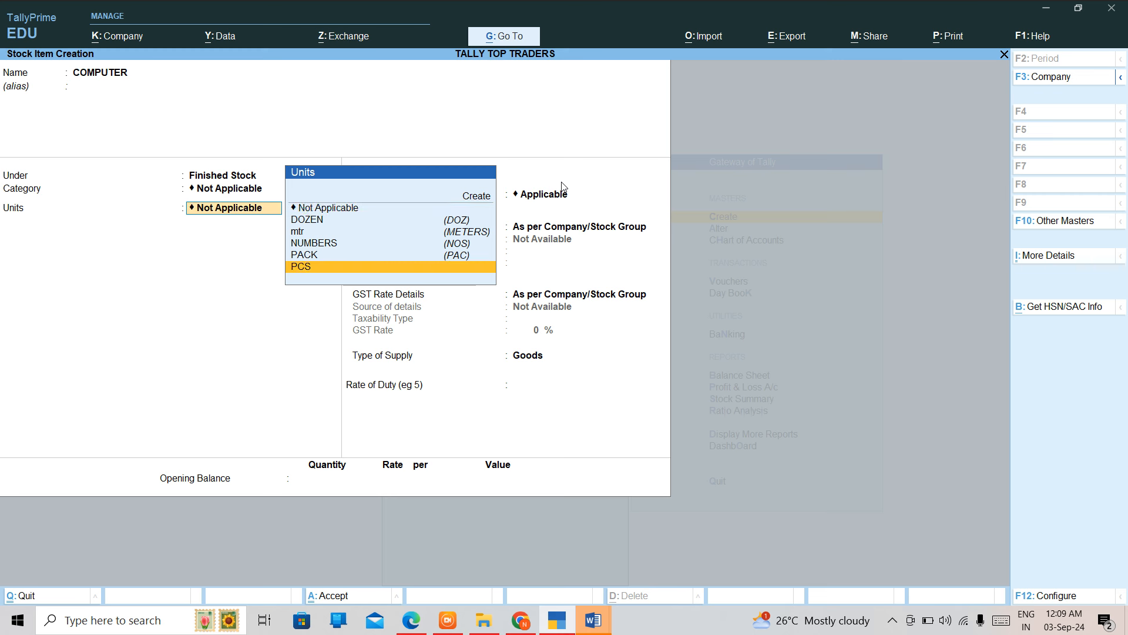
key(Return)
Save COMPUTER with components (BOM) and standard rates left at No, and leave stock item creation.
key(Return)
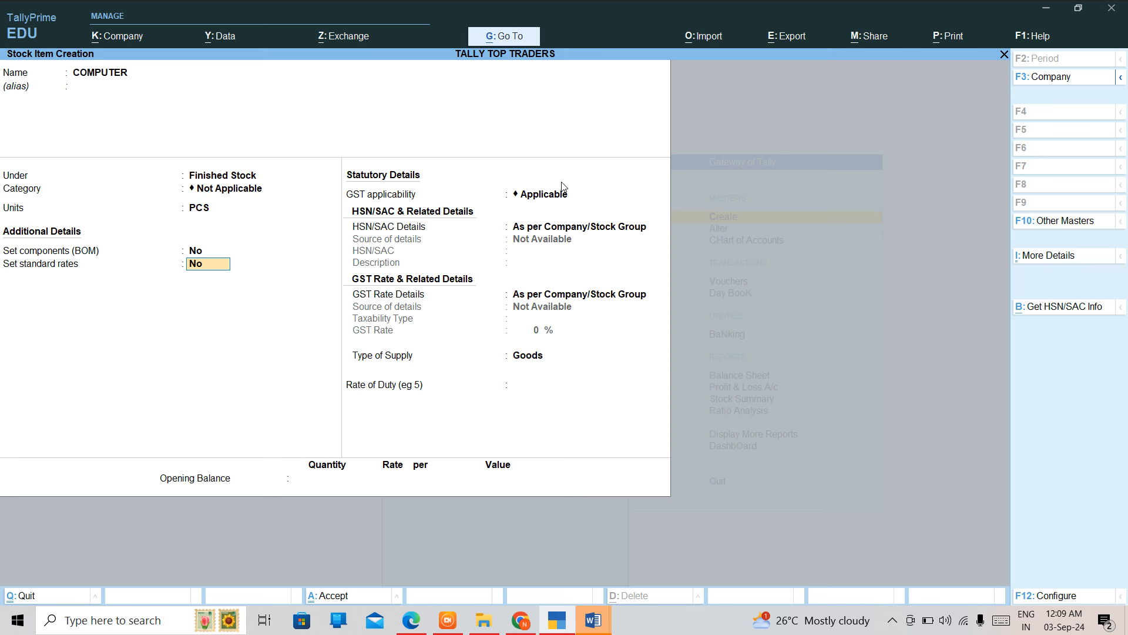
key(ctrl+a)
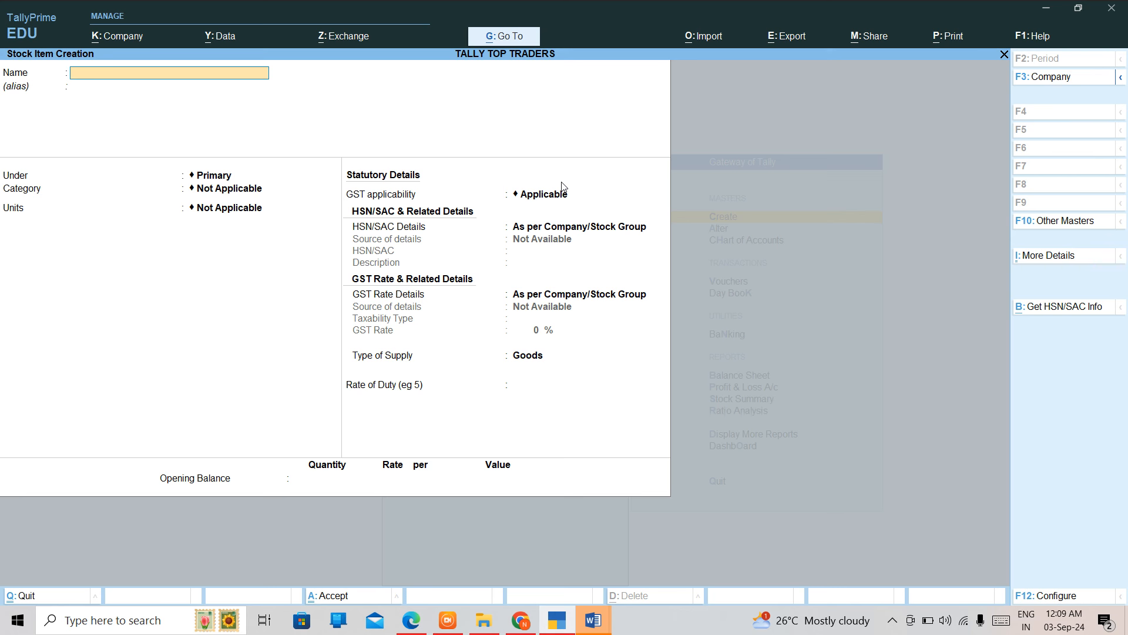
key(Escape)
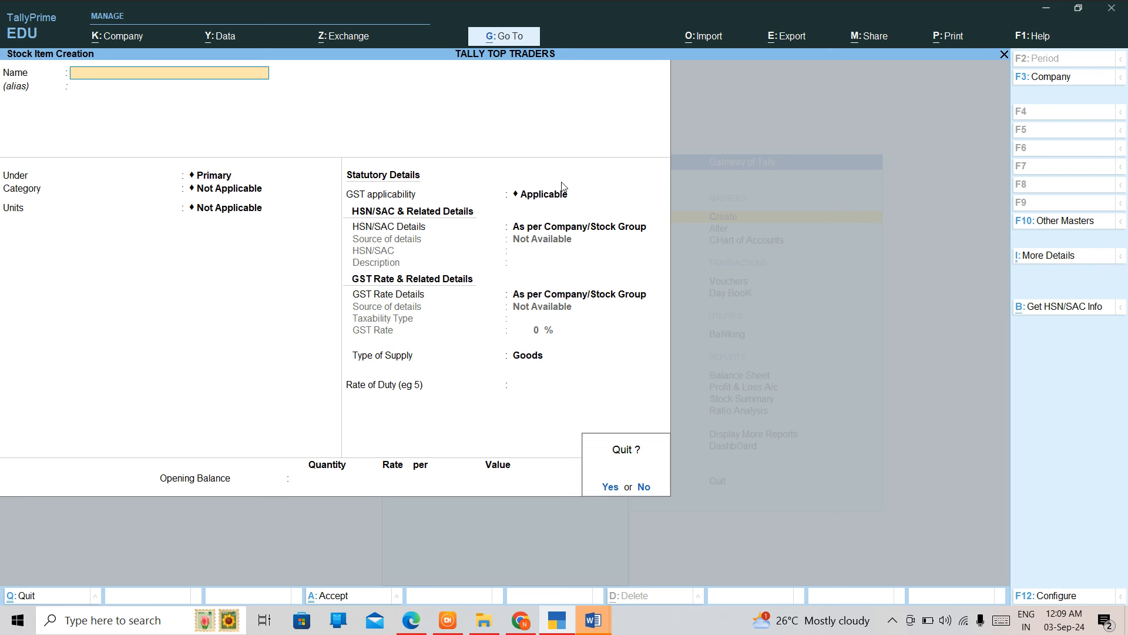
key(Return)
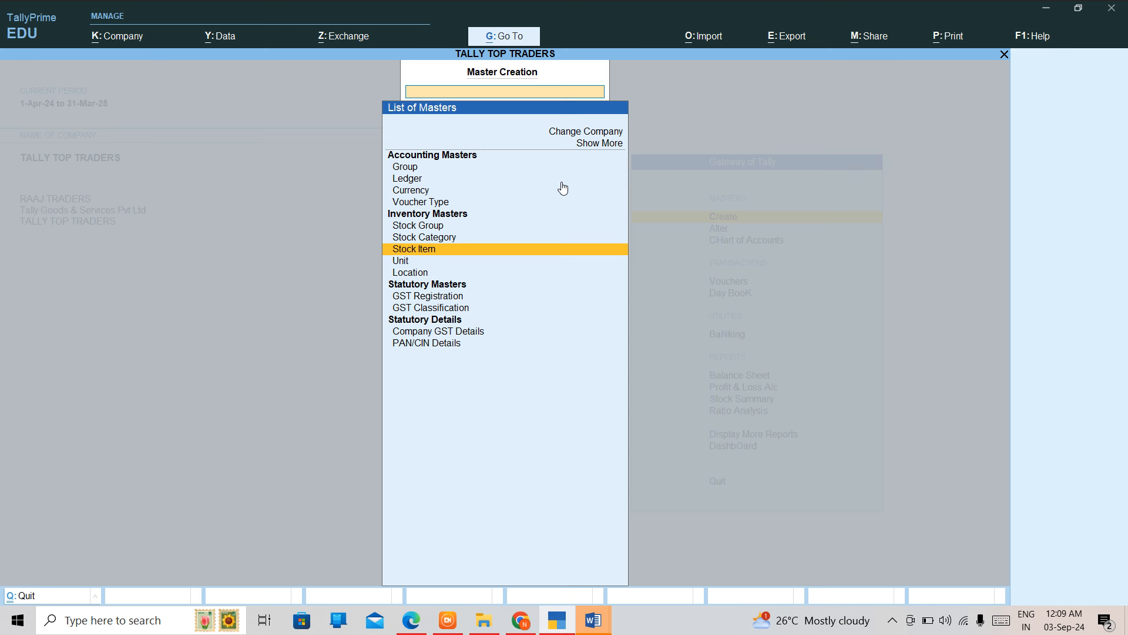